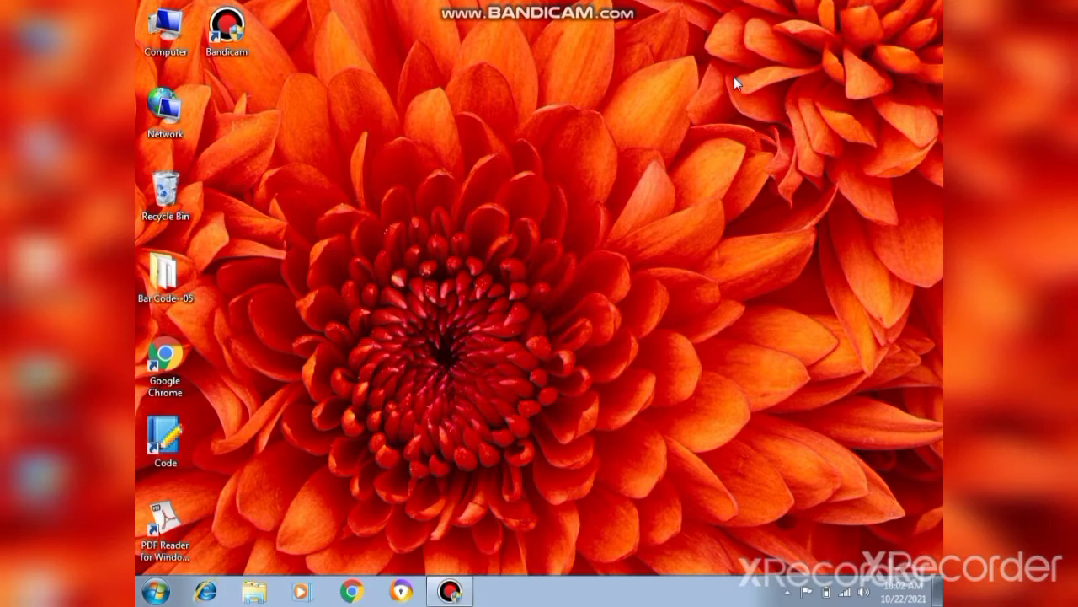
Create a new Microsoft Office Word Document on the desktop.
right_click(499, 67)
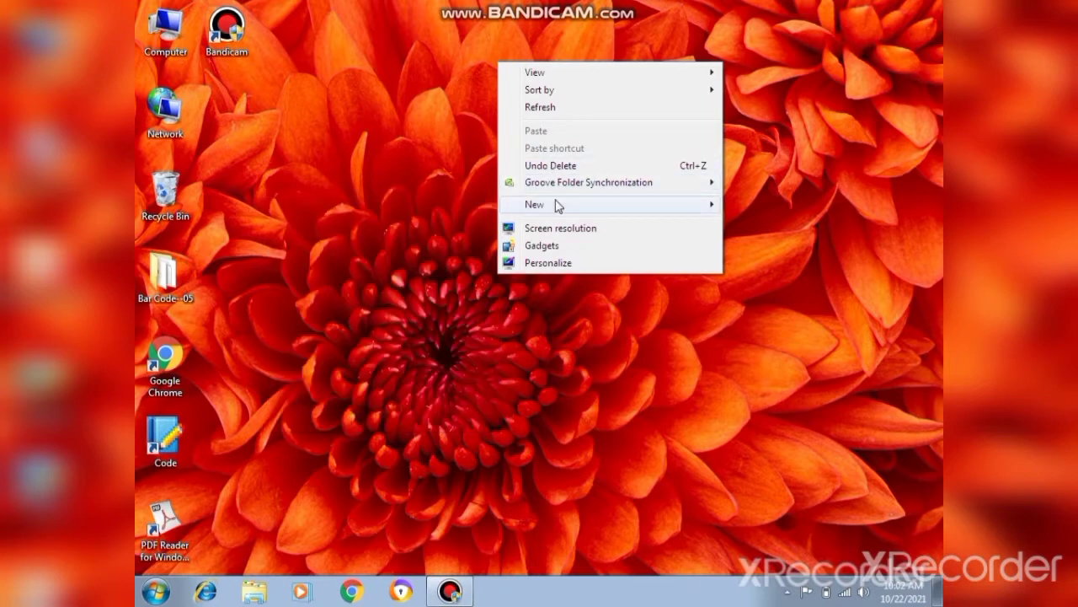
mouse_move(556, 207)
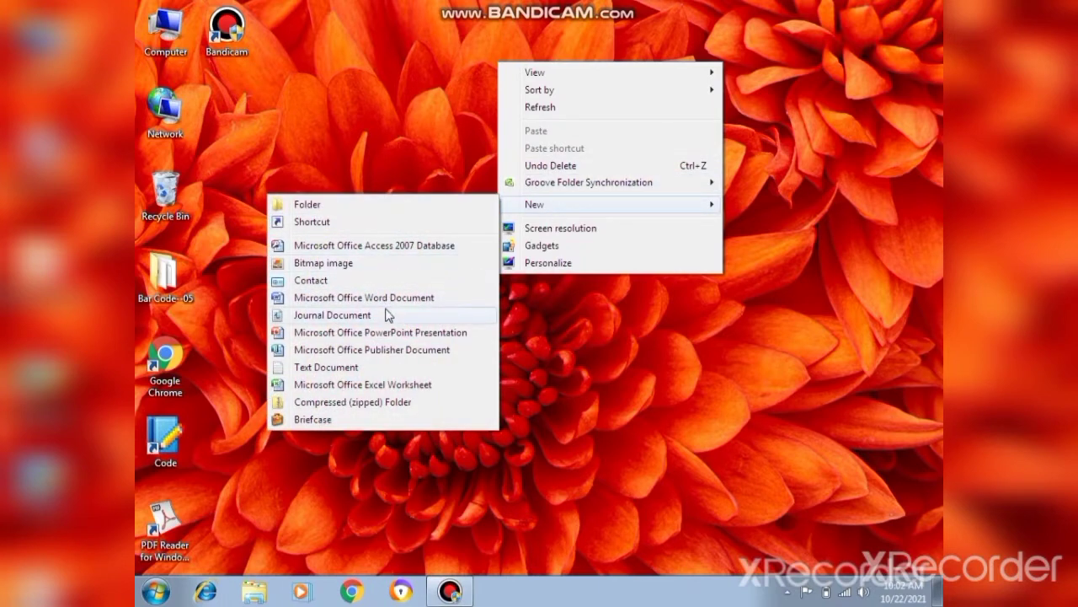
left_click(410, 302)
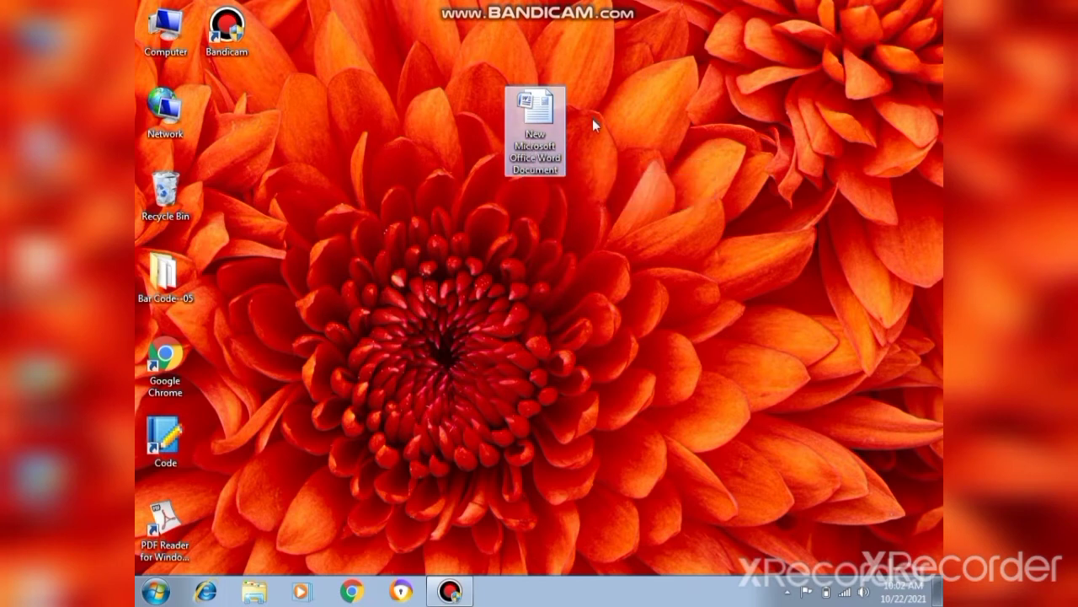
Rename the new document file to 's.k video'.
right_click(530, 133)
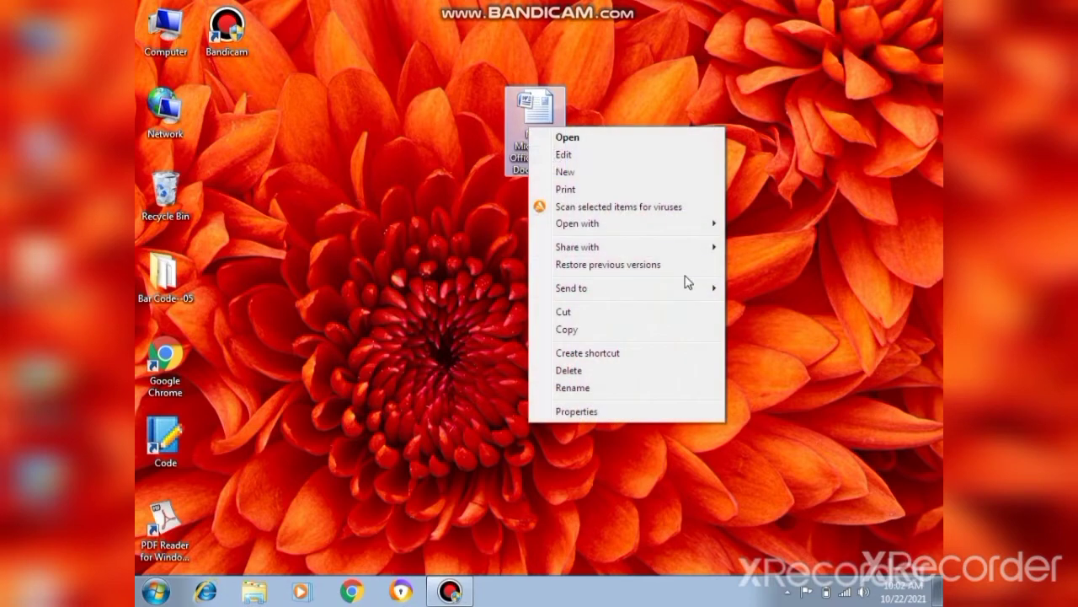
left_click(647, 392)
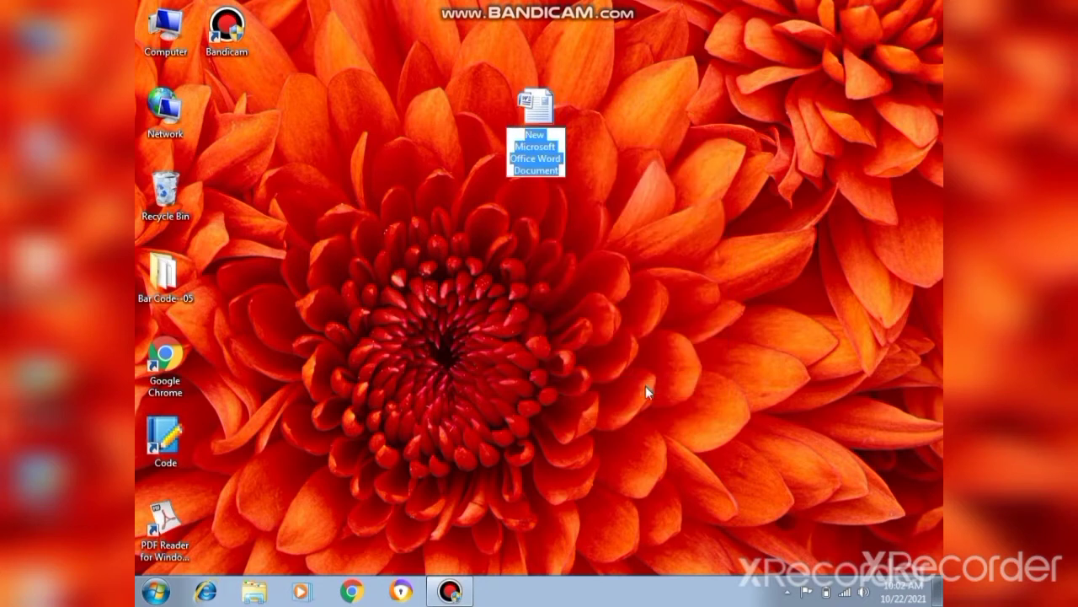
type("s.k")
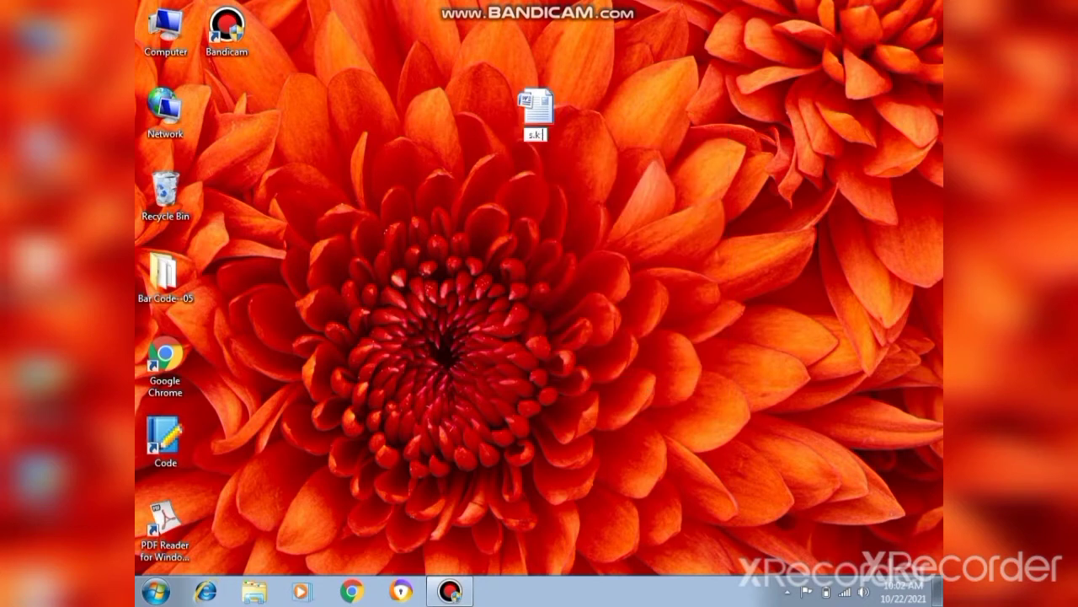
type(" vide")
type("o")
key("Return")
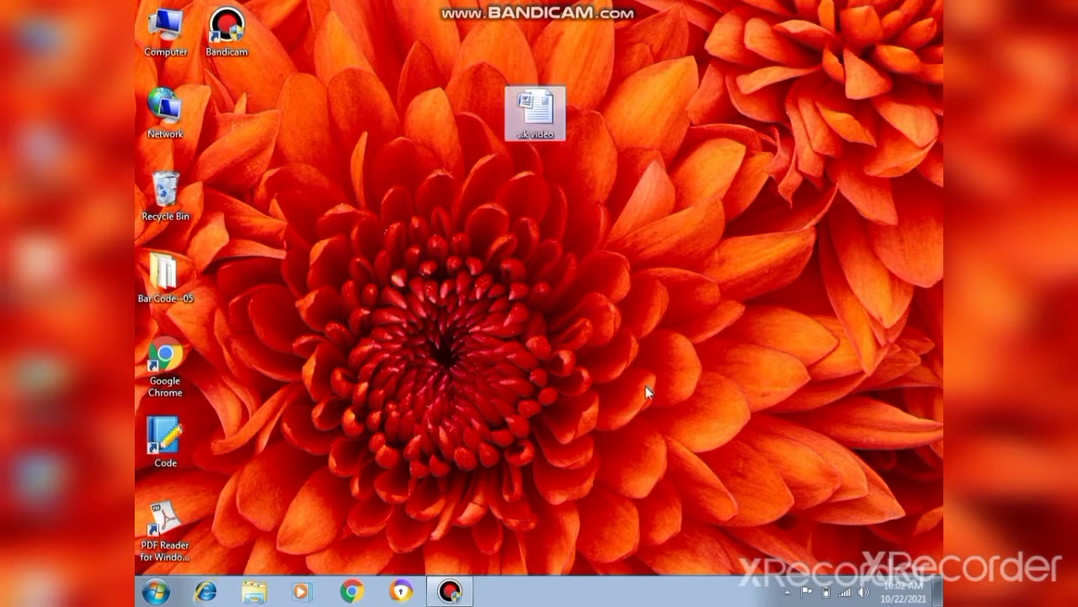
mouse_move(541, 116)
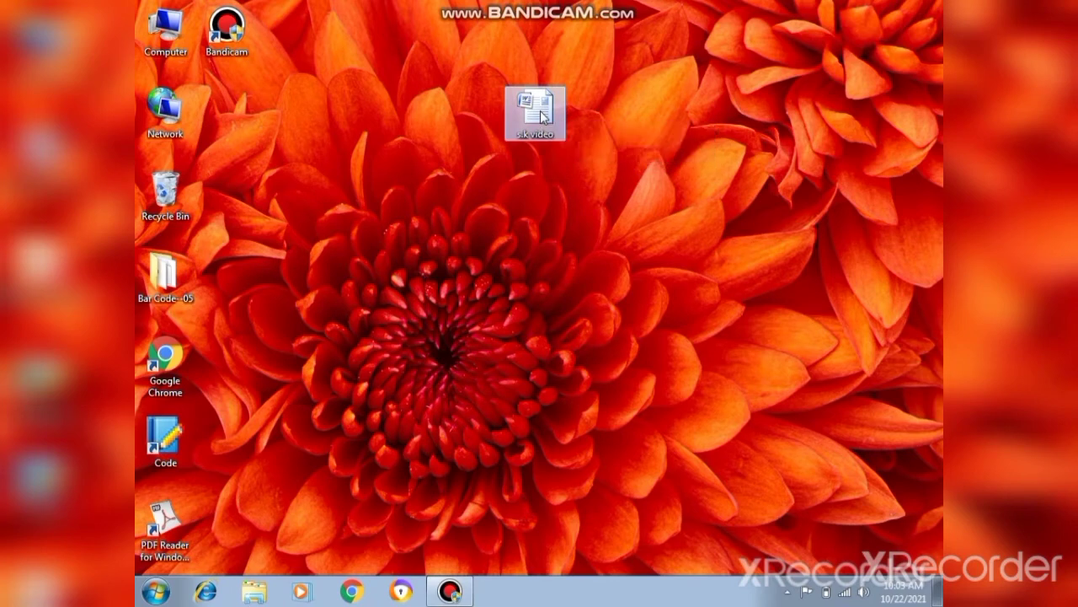
Open the s.k video document in Word 2007 from the desktop.
double_click(541, 112)
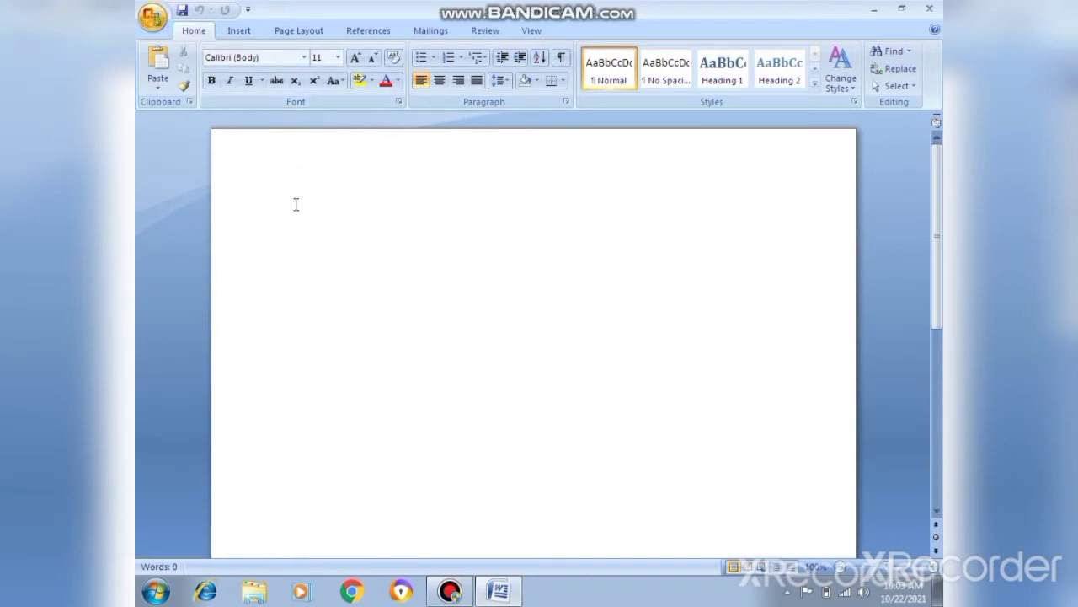
Type 's.k.video' on the page and enlarge it repeatedly with Grow Font.
type("s.")
type("k")
type(".v")
type("ideo")
left_click_drag(286, 212, 359, 219)
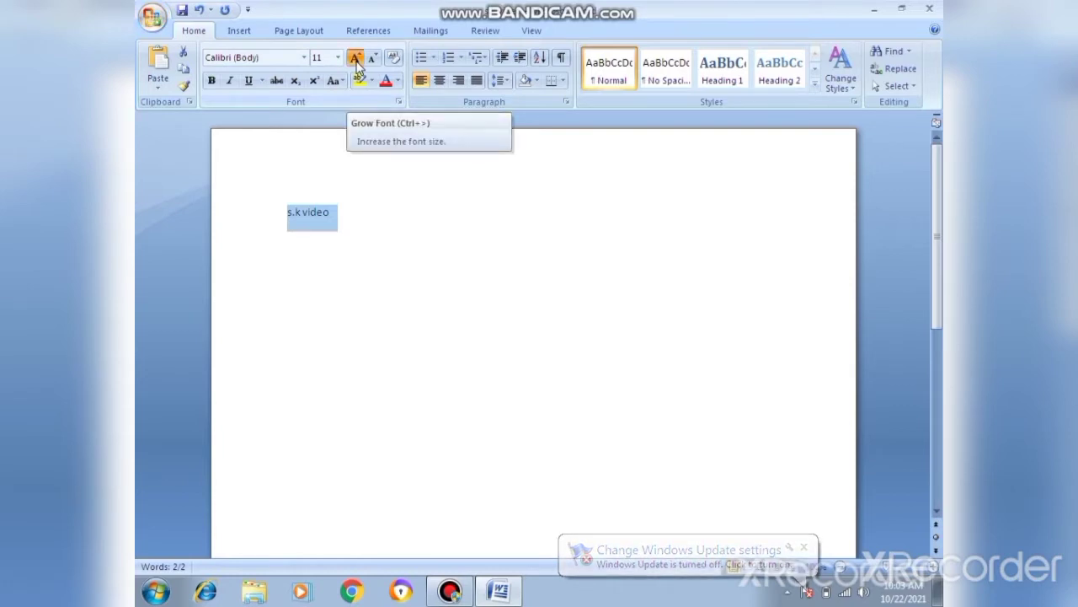
left_click(356, 59)
left_click(356, 59)
left_click(356, 59)
left_click(356, 59)
left_click(357, 59)
left_click(356, 59)
left_click(356, 59)
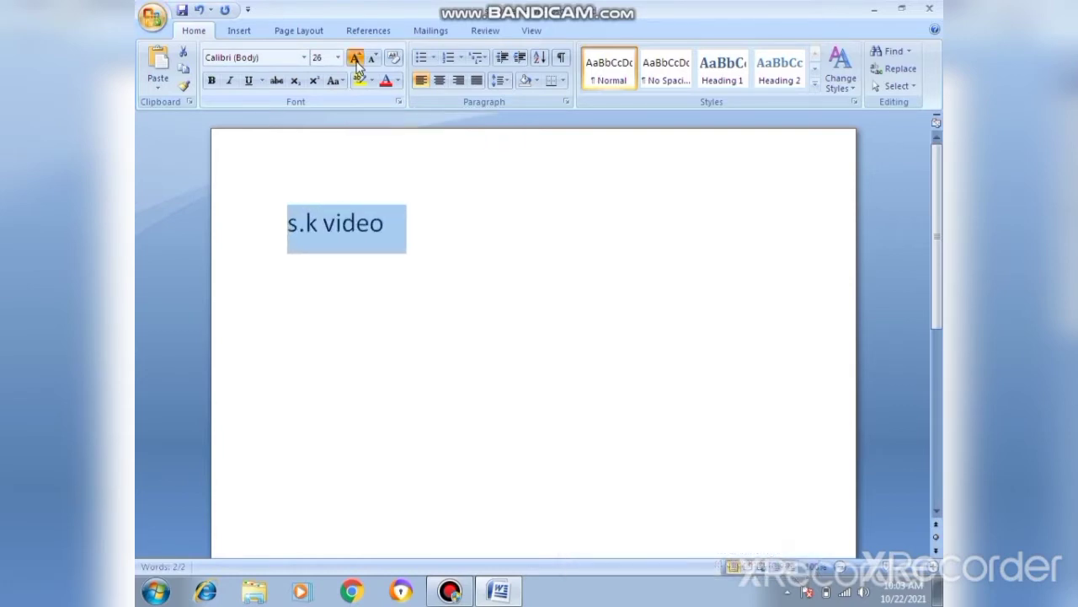
left_click(356, 59)
left_click(356, 59)
left_click(357, 59)
left_click(357, 59)
left_click(356, 59)
left_click(356, 59)
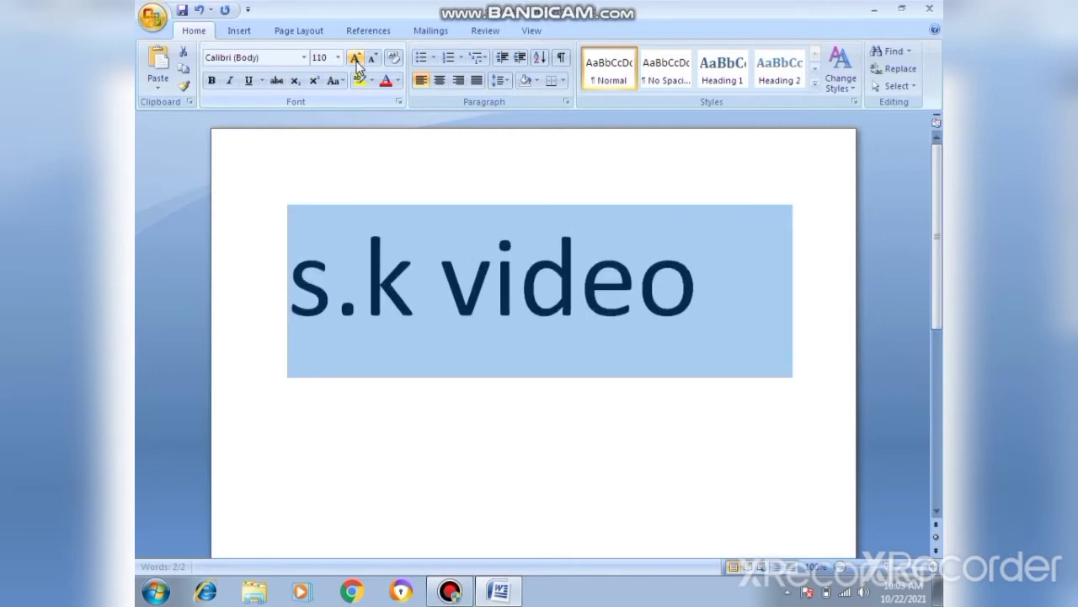
left_click(356, 58)
left_click(357, 58)
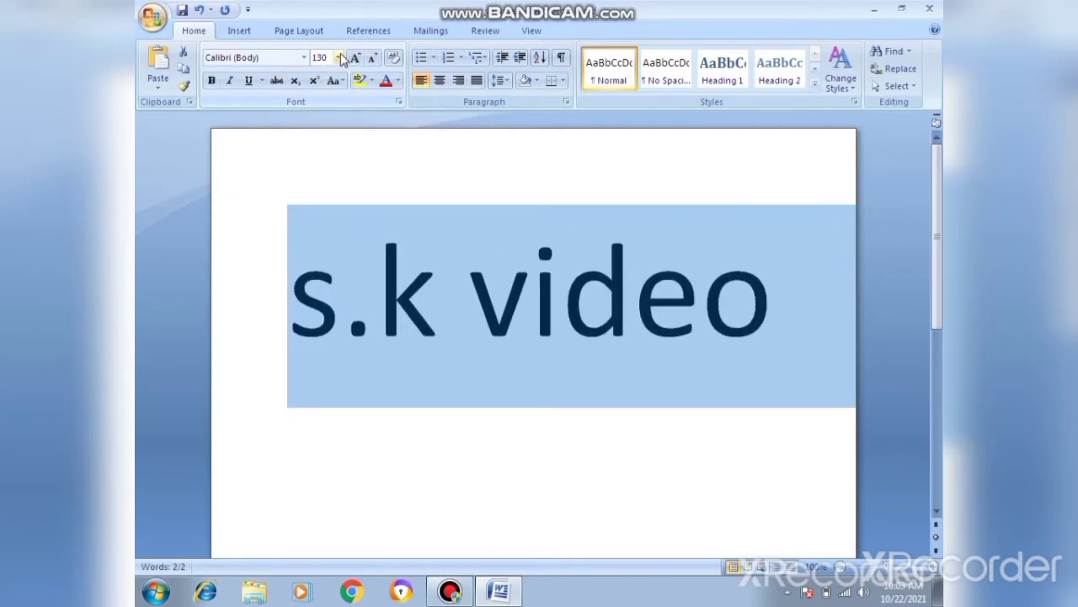
Set the text to 200 points, then shrink and grow it to 130 points.
left_click(336, 57)
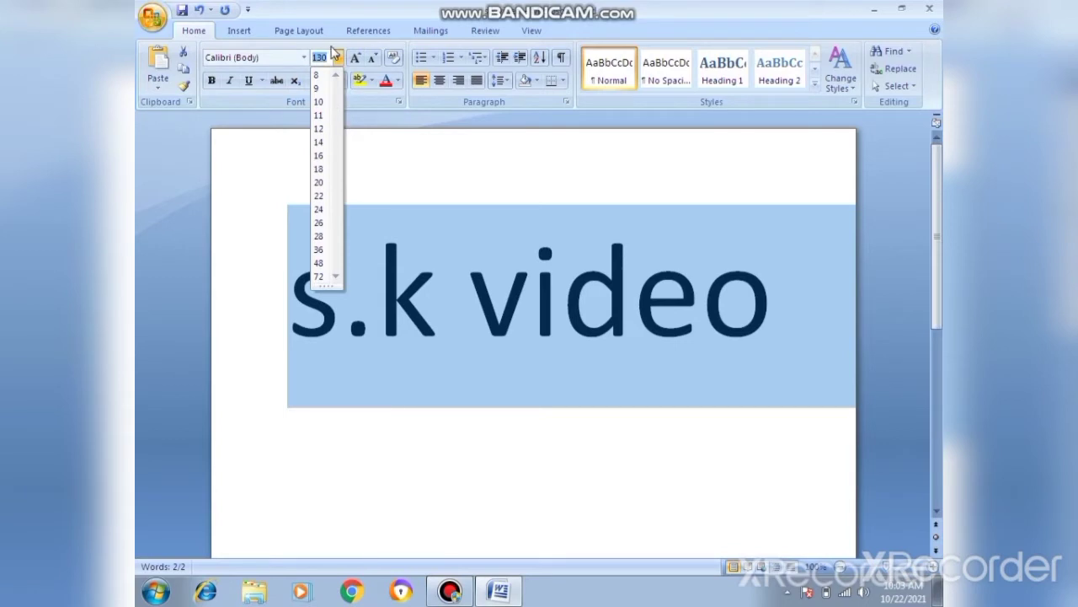
type("200")
key("Return")
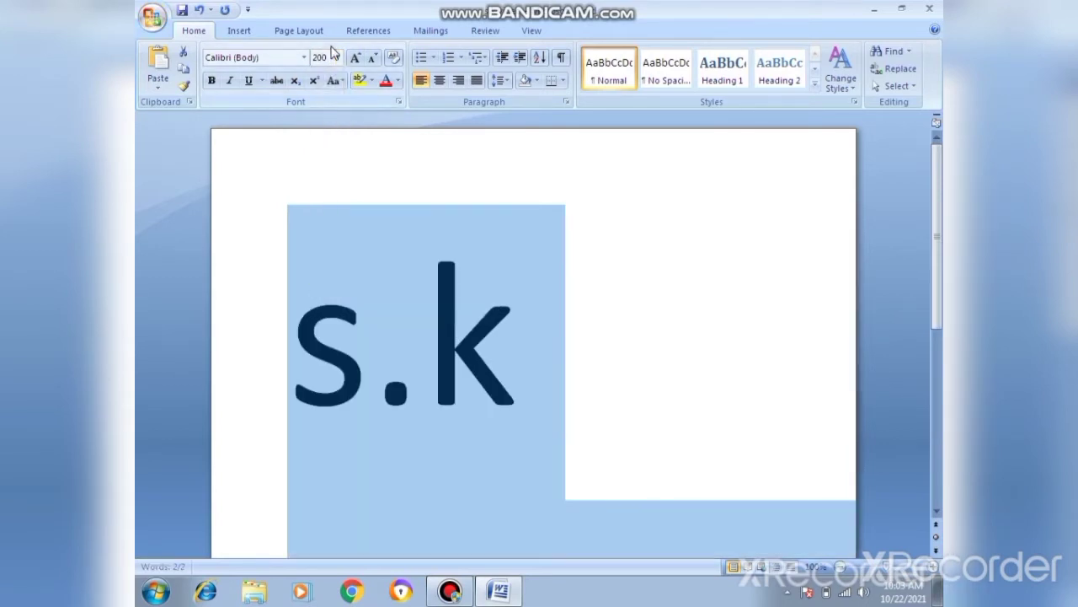
mouse_move(938, 245)
left_mouse_down()
mouse_move(941, 314)
mouse_move(940, 236)
left_mouse_up()
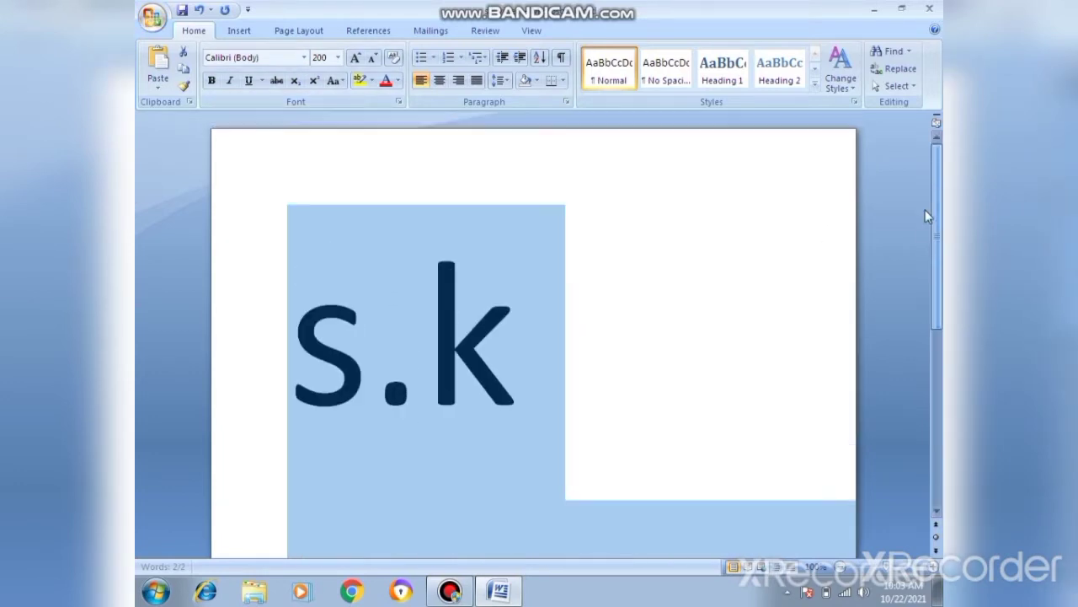
left_click(371, 58)
left_click(372, 57)
left_click(371, 57)
left_click(372, 57)
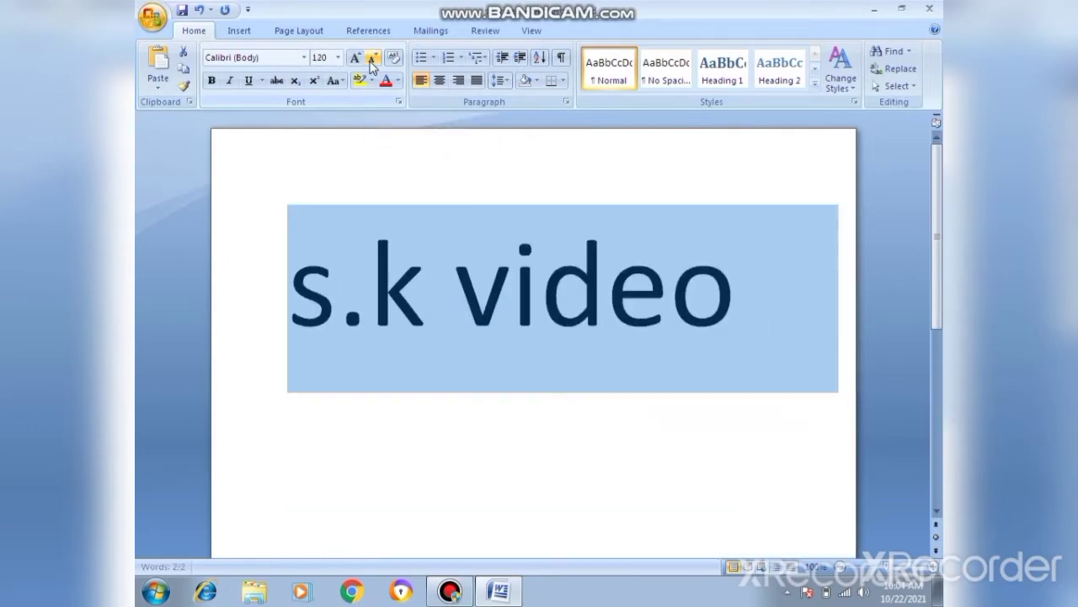
left_click(355, 57)
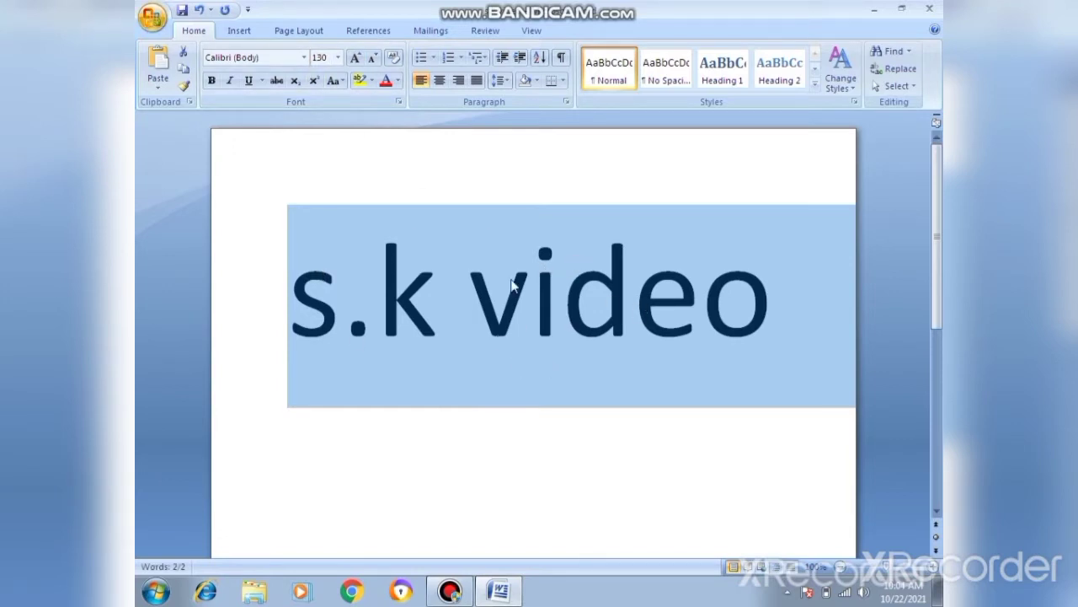
Try the Algerian font on the text, then switch it to Centaur.
left_click(303, 59)
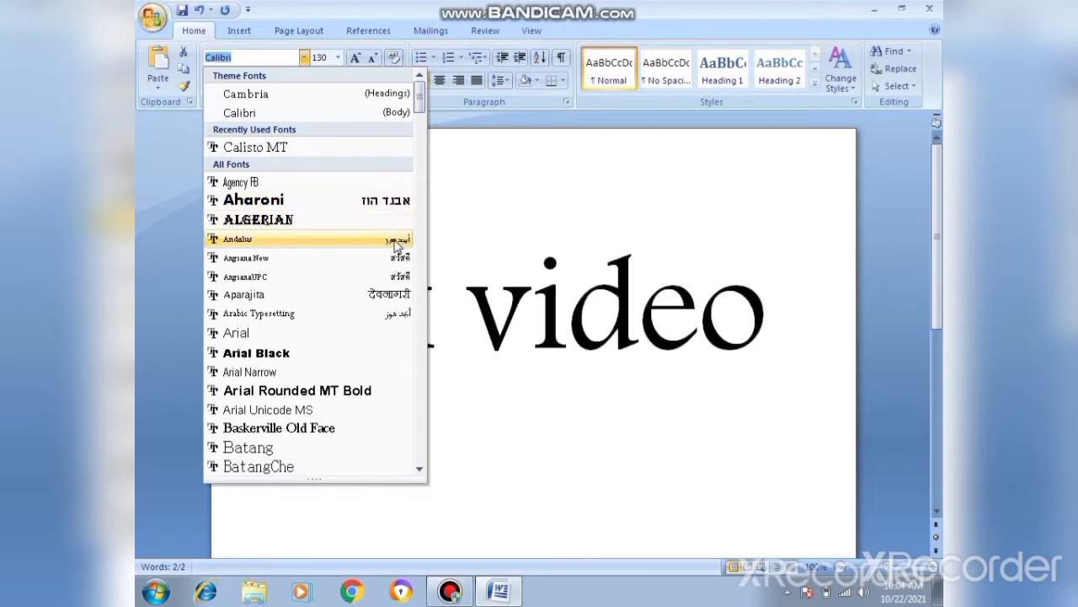
left_click(389, 221)
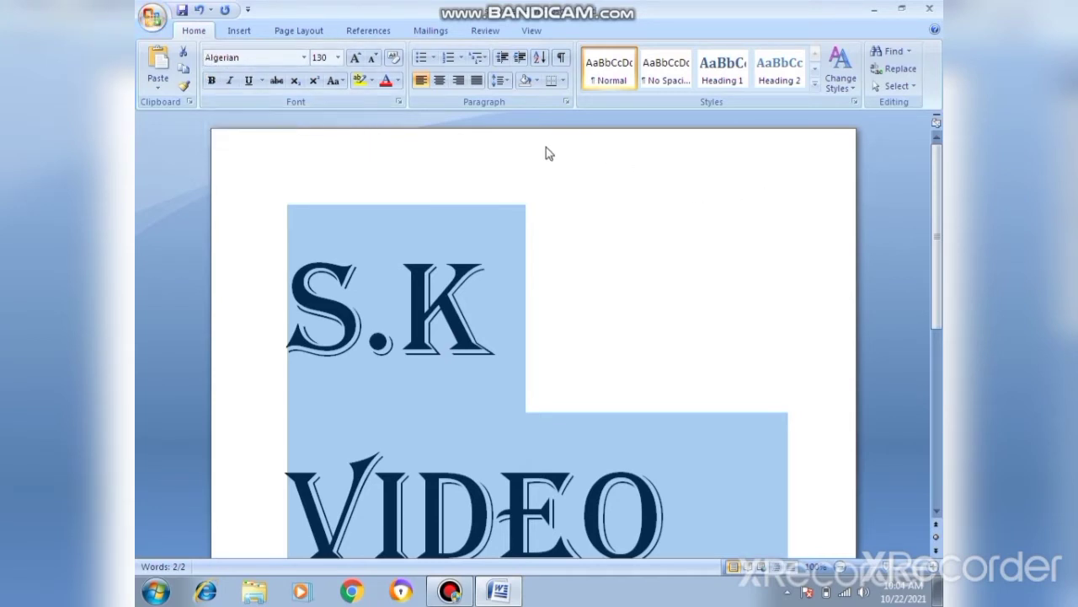
left_click(304, 59)
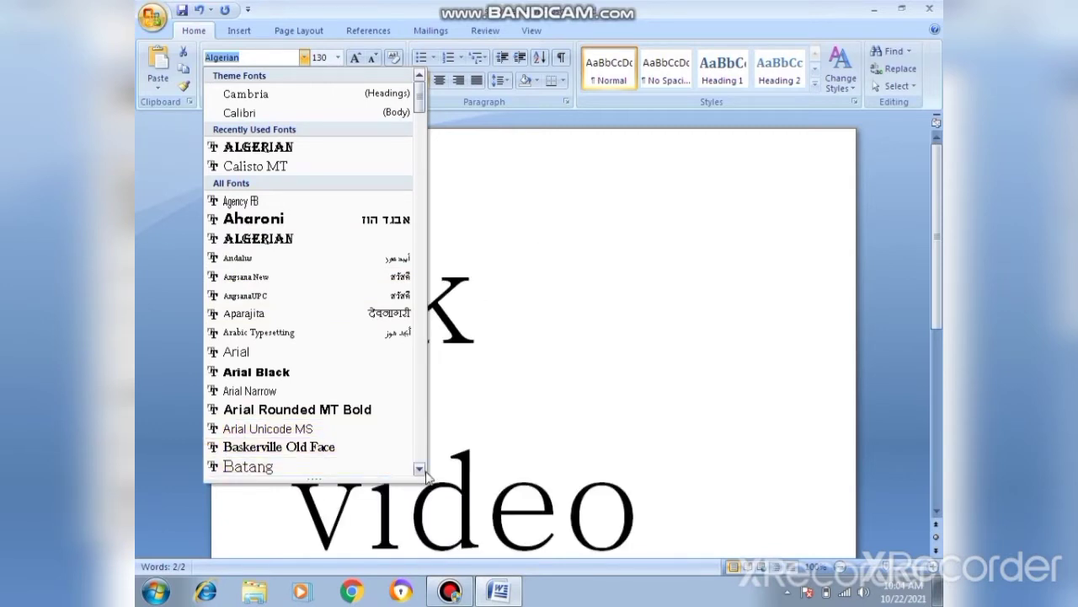
left_click_drag(426, 476, 427, 476)
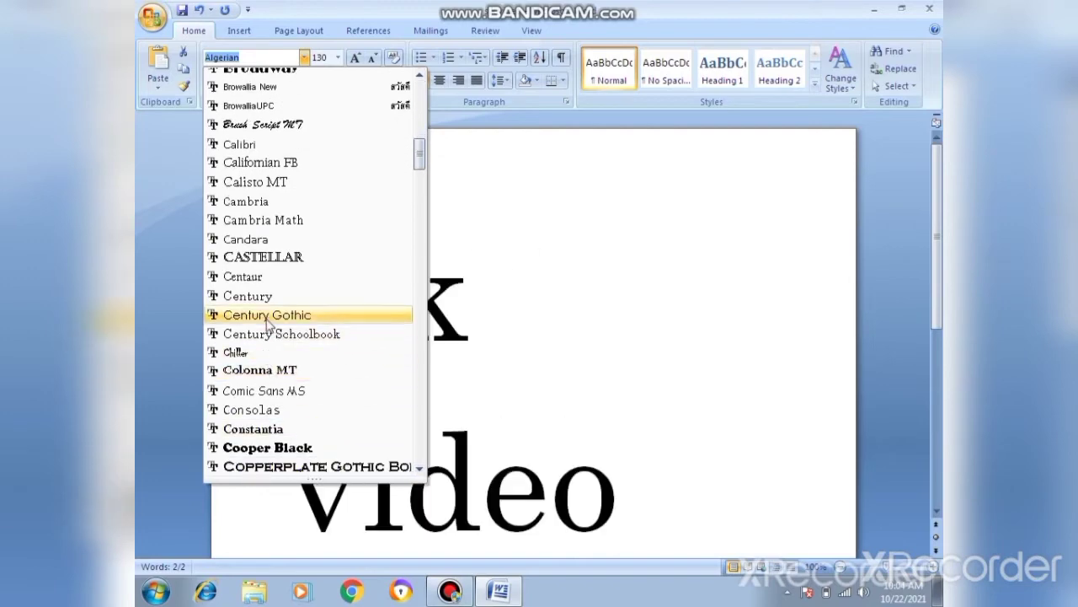
left_click(298, 279)
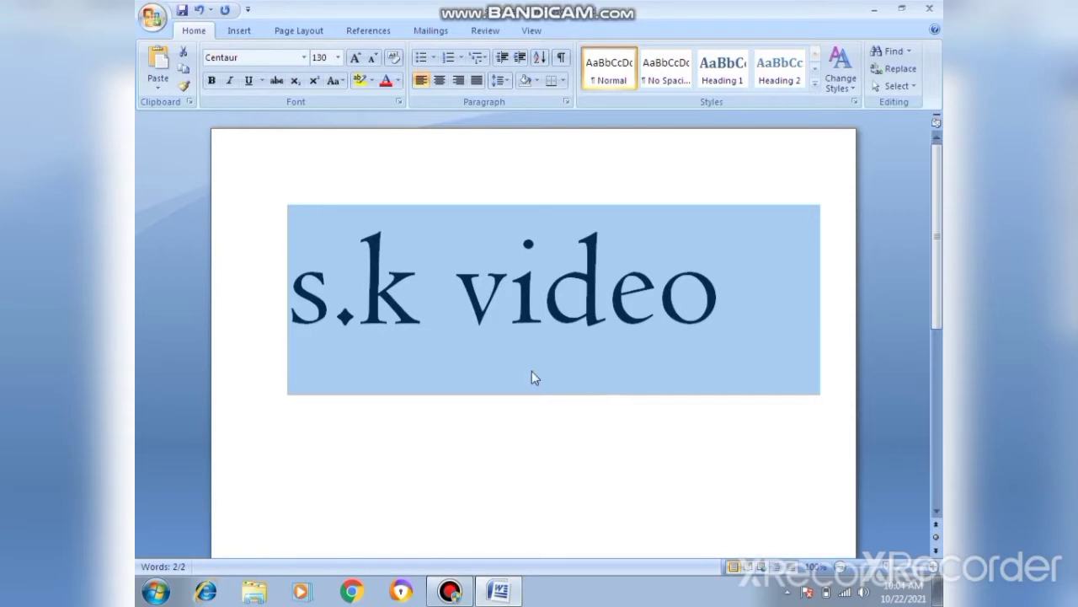
Try bold, underline and italic on s.k video and remove them again.
left_click(213, 84)
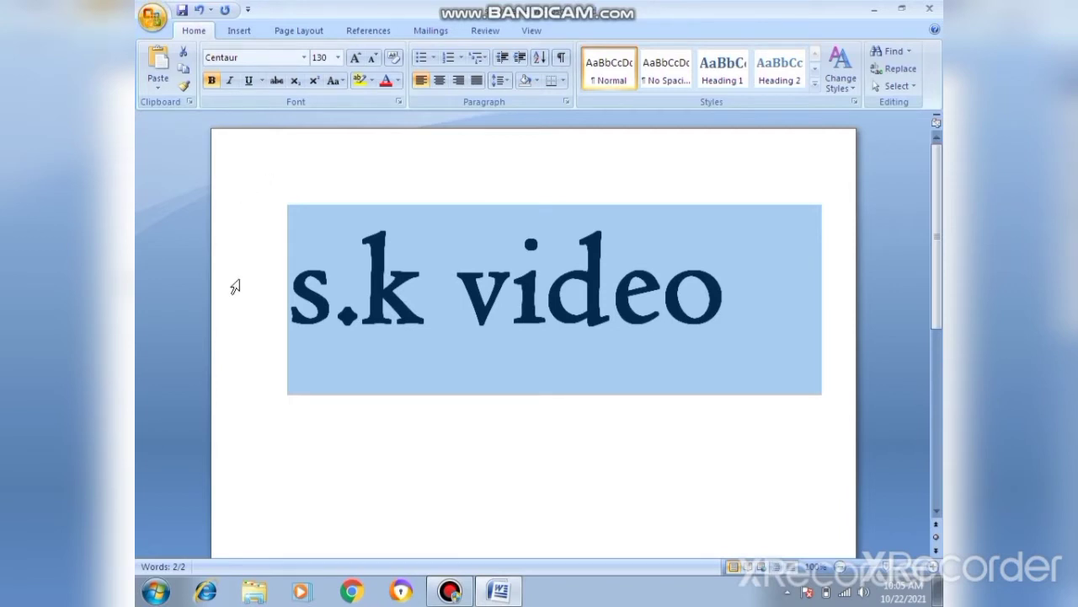
mouse_move(499, 590)
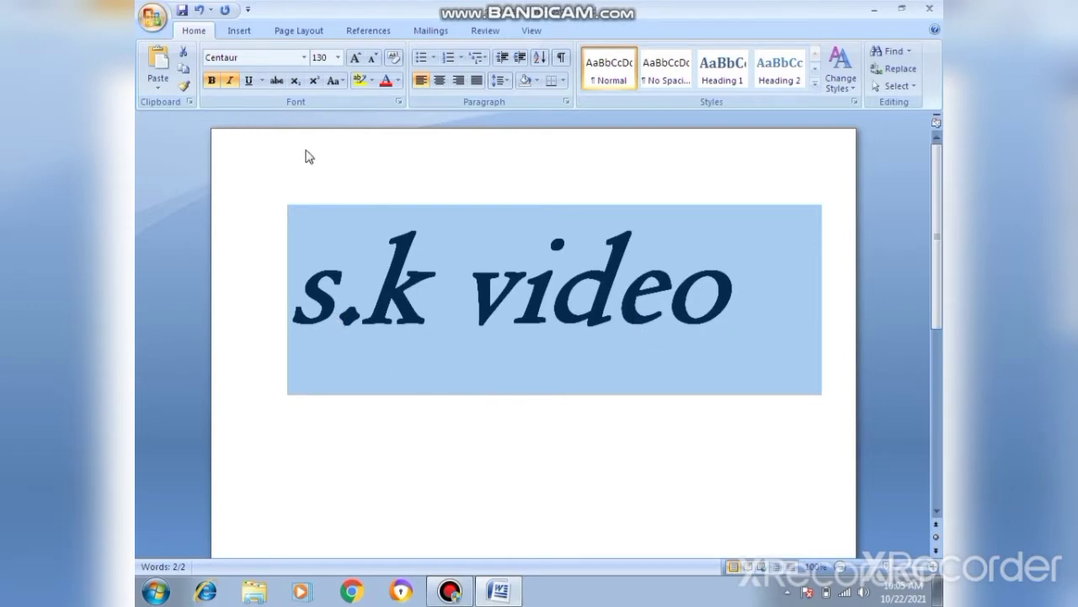
left_click(248, 80)
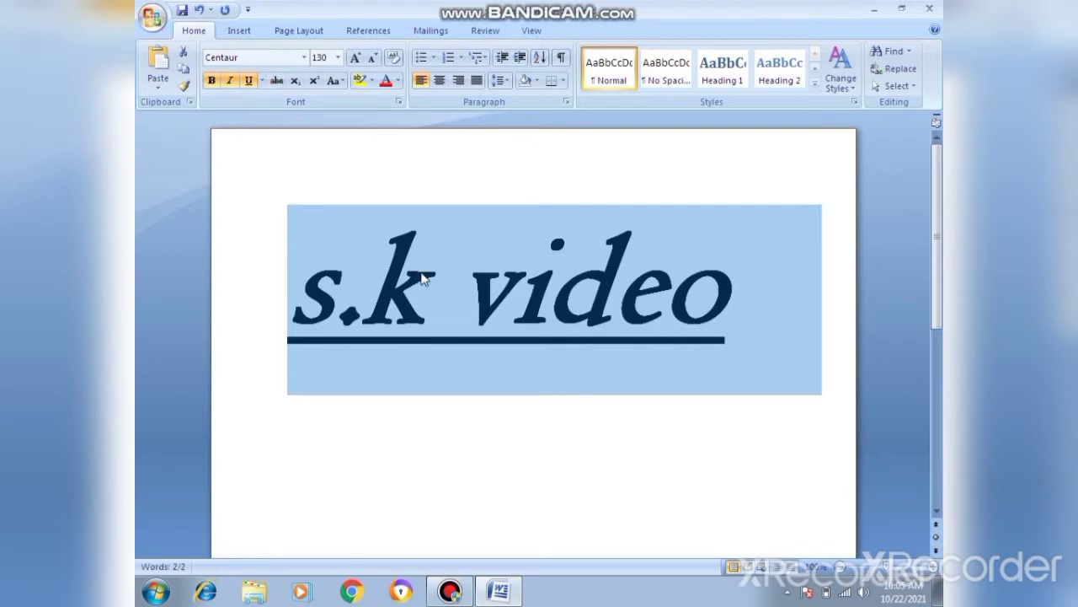
left_click(249, 80)
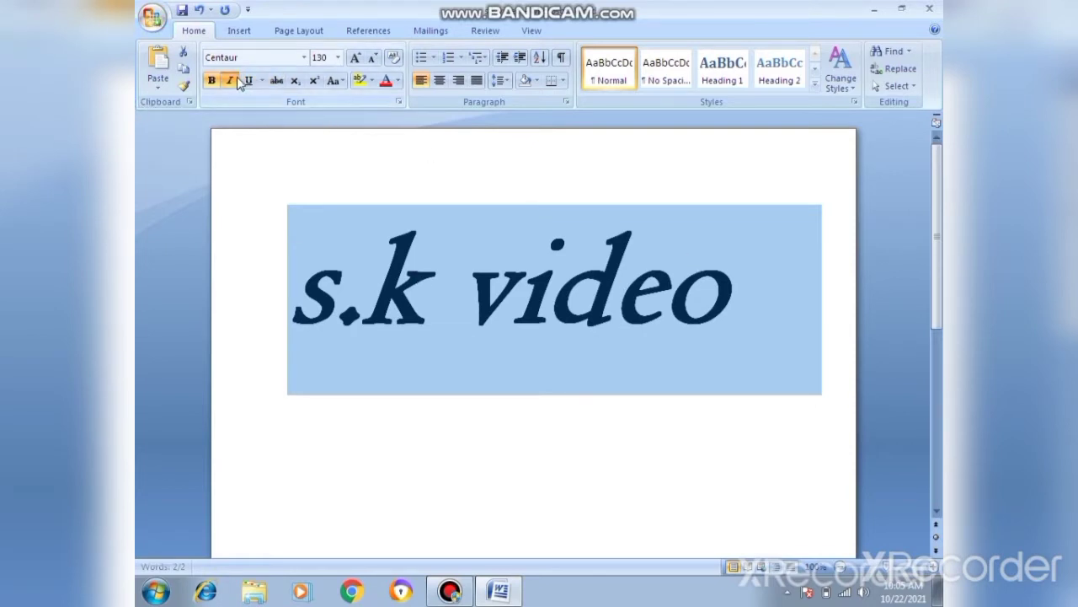
left_click(229, 80)
left_click(212, 80)
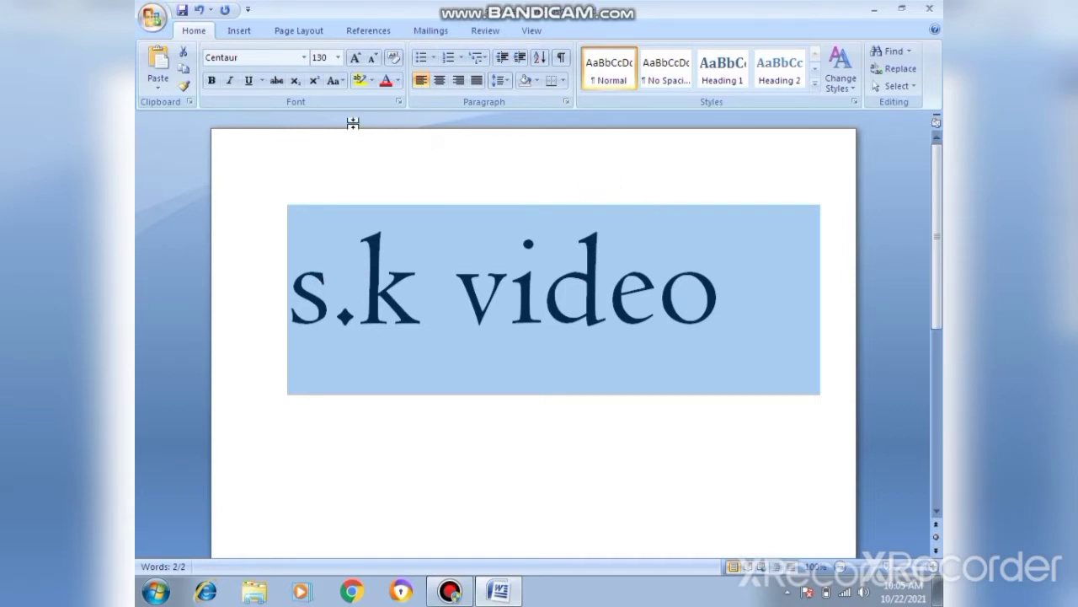
Apply and then remove strikethrough on s.k video, leaving it deselected.
left_click(278, 82)
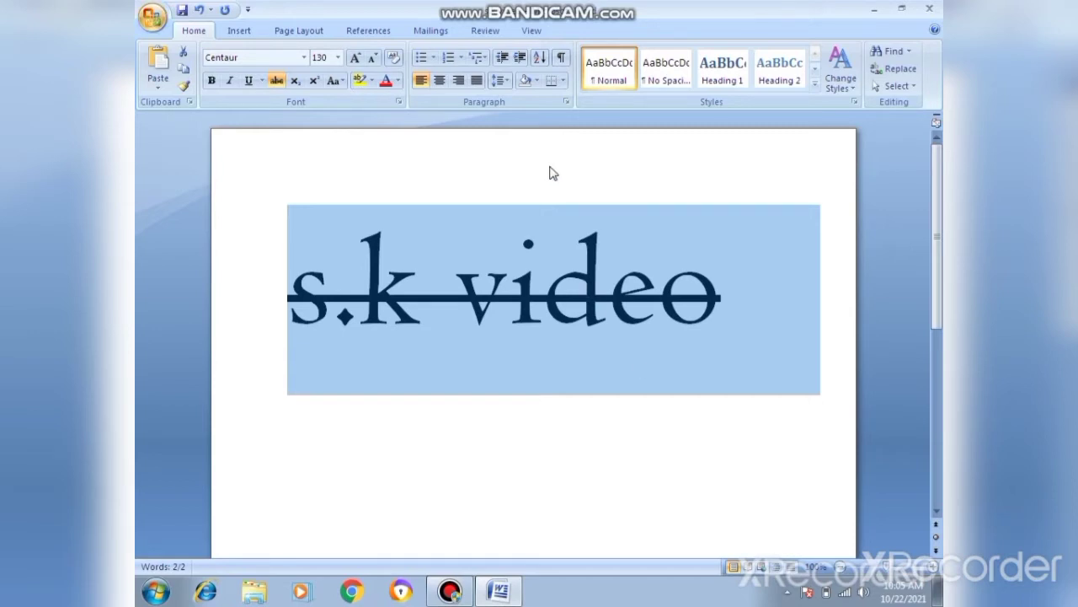
left_click(277, 80)
left_click(774, 292)
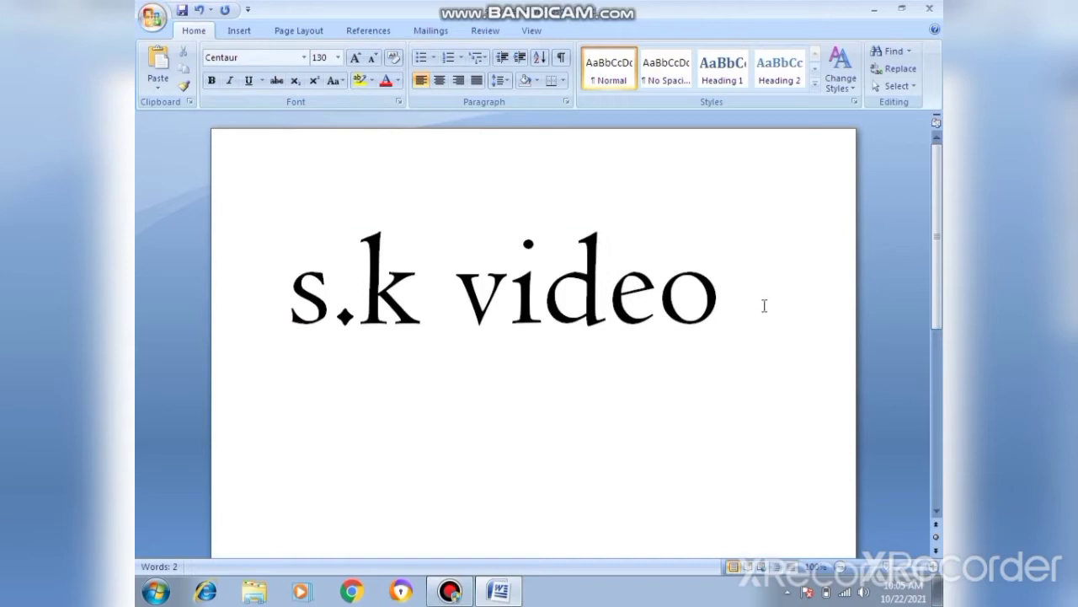
Try a subscript 2 on a new line after the heading, then delete it.
double_click(742, 303)
left_click(771, 314)
left_click(294, 81)
key("Return")
type("2")
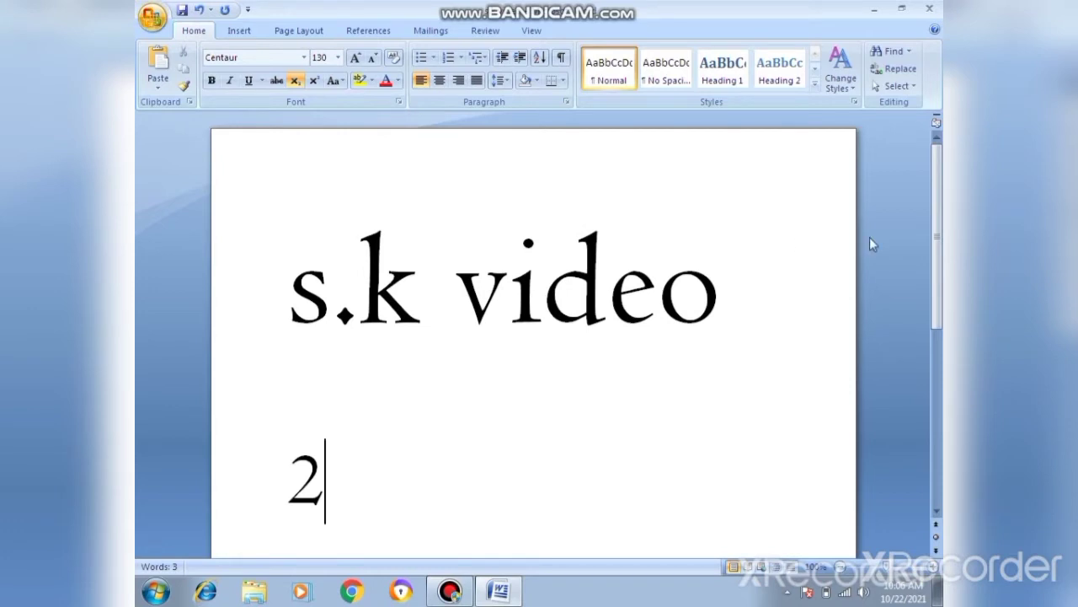
key("BackSpace")
key("BackSpace")
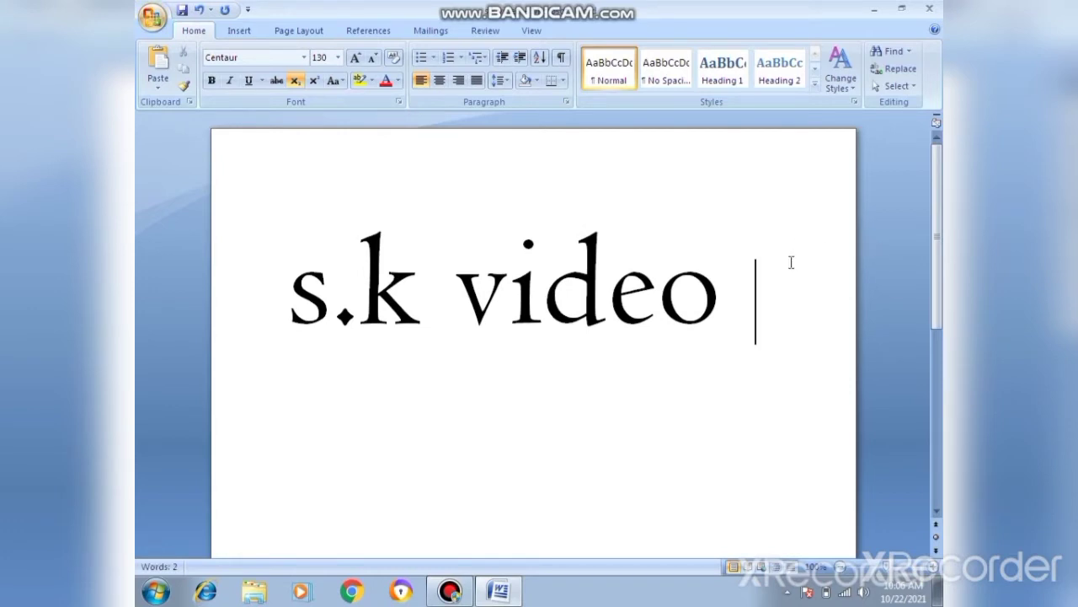
Shrink the whole s.k video text down to size 90.
left_click_drag(768, 297, 288, 295)
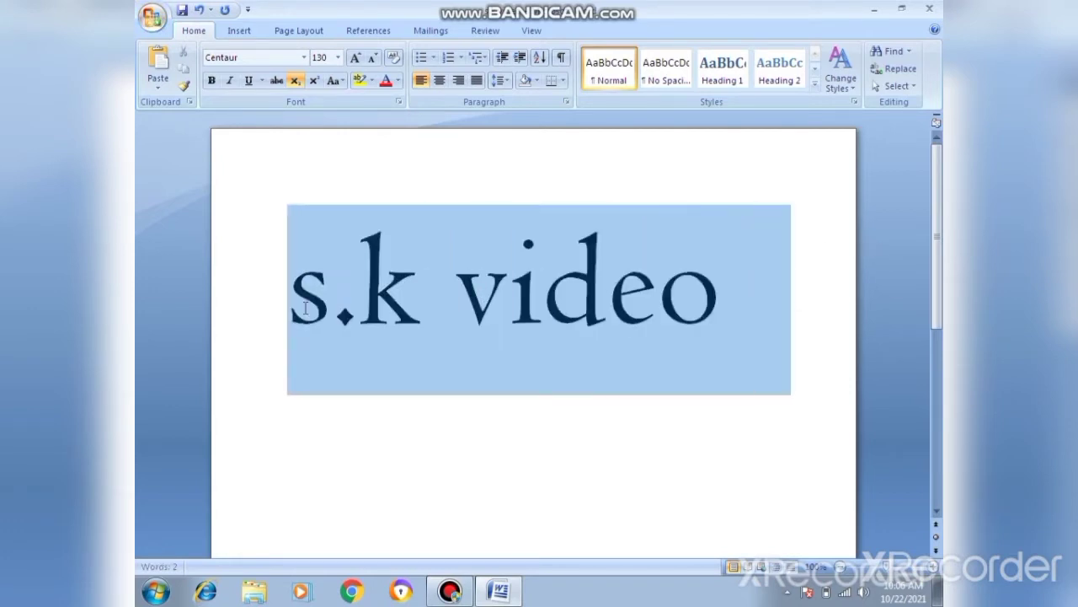
left_click(372, 60)
left_click(373, 62)
left_click(374, 63)
left_click(374, 63)
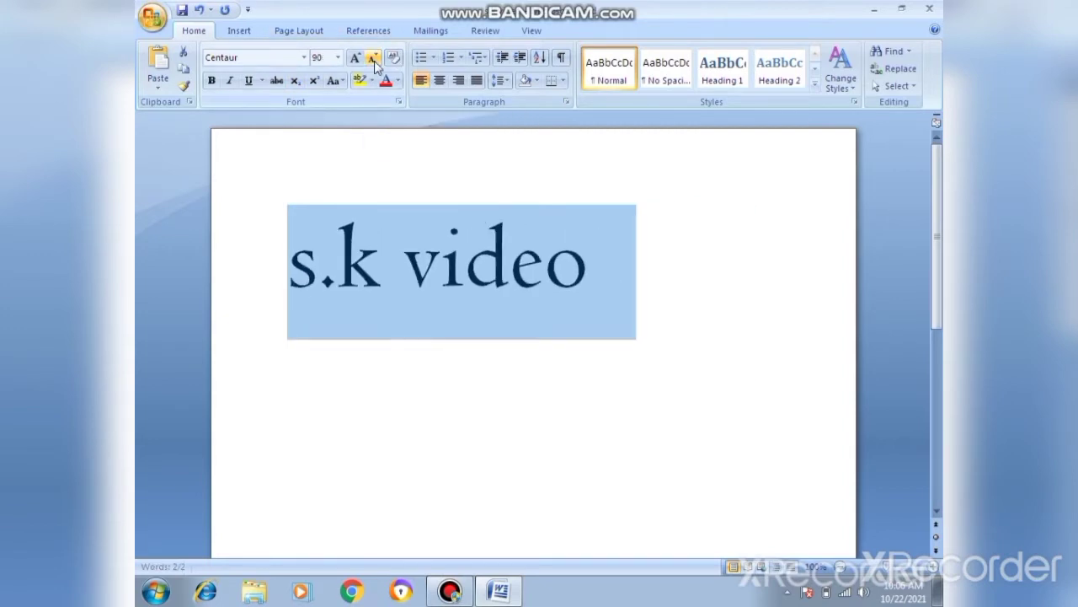
left_click(386, 132)
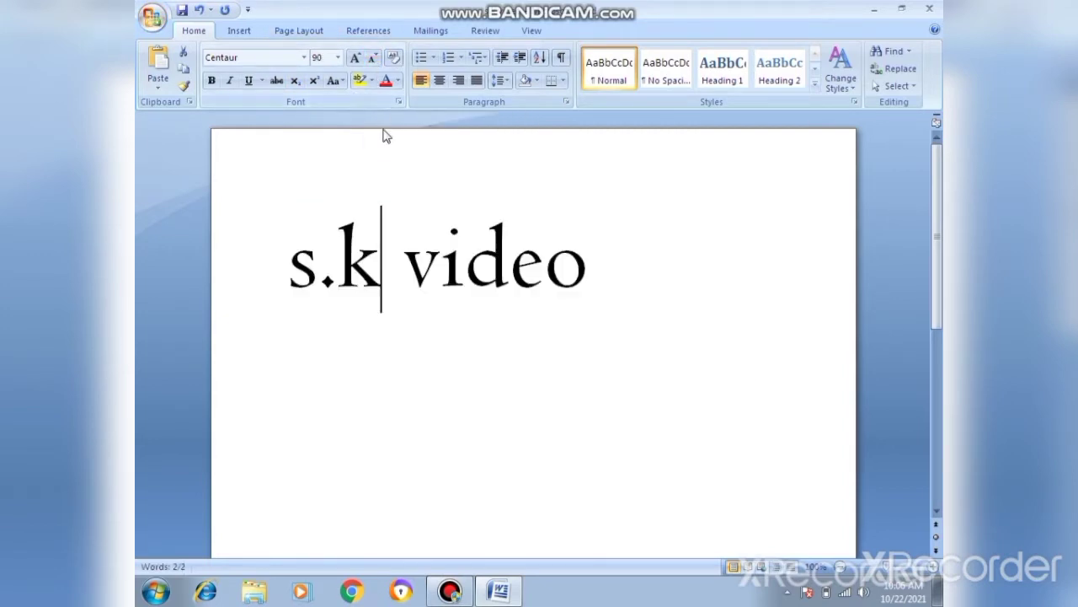
Type subscript 2020, superscript 2021 and subscript 2020 after the text, then backspace over them.
left_click(601, 261)
left_click(294, 80)
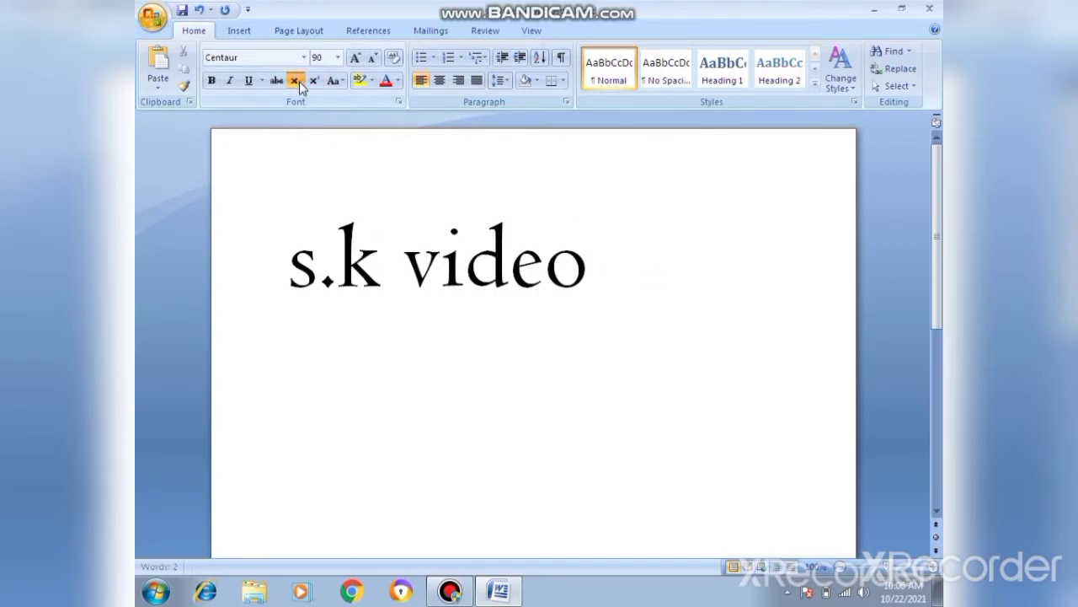
type(" 2")
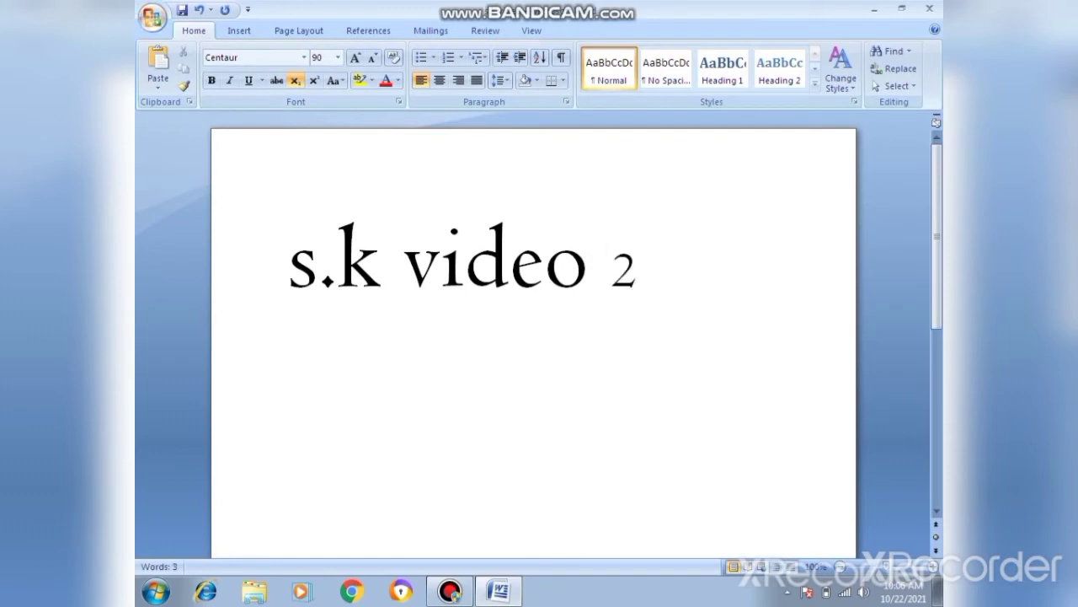
type("0")
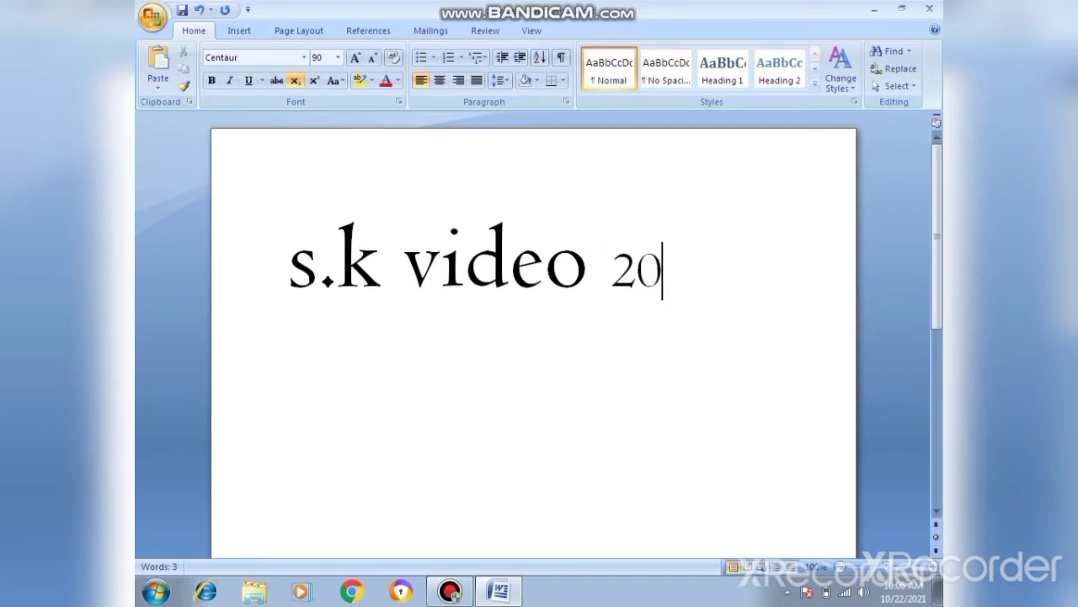
type("20")
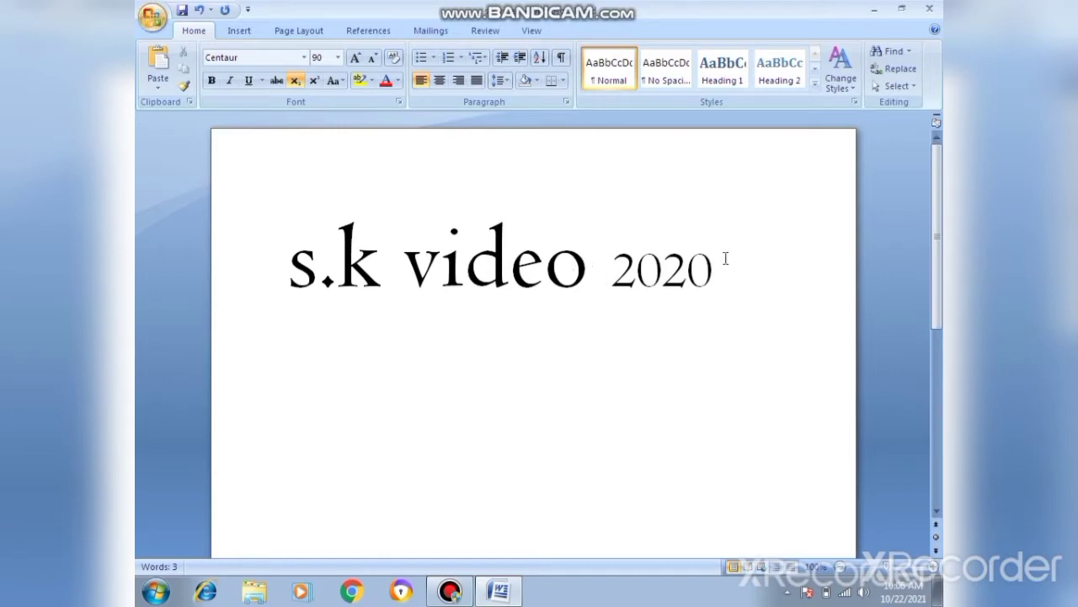
left_click(312, 80)
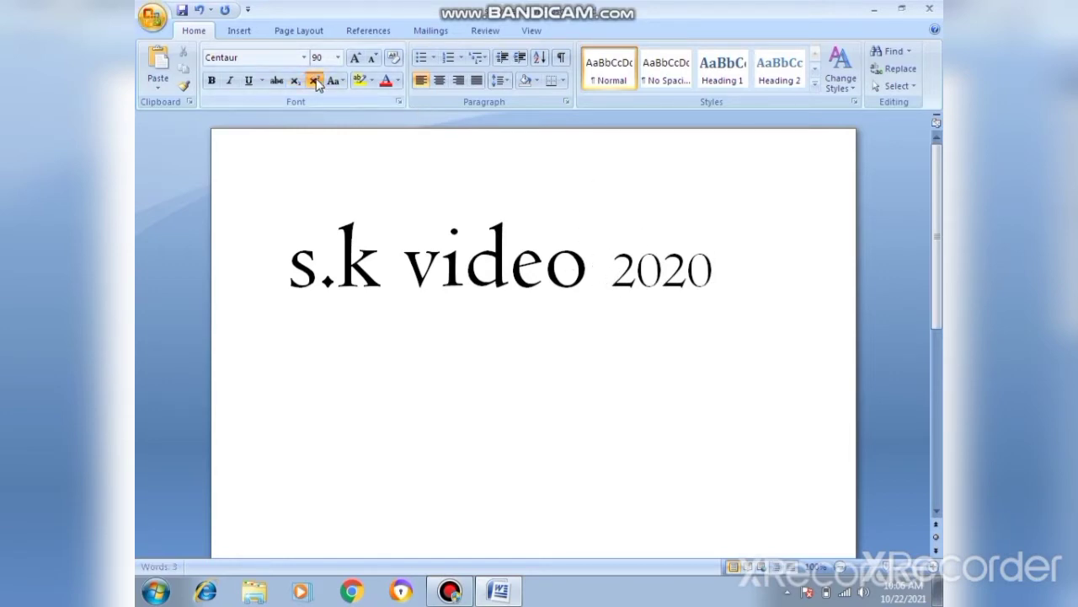
type("20")
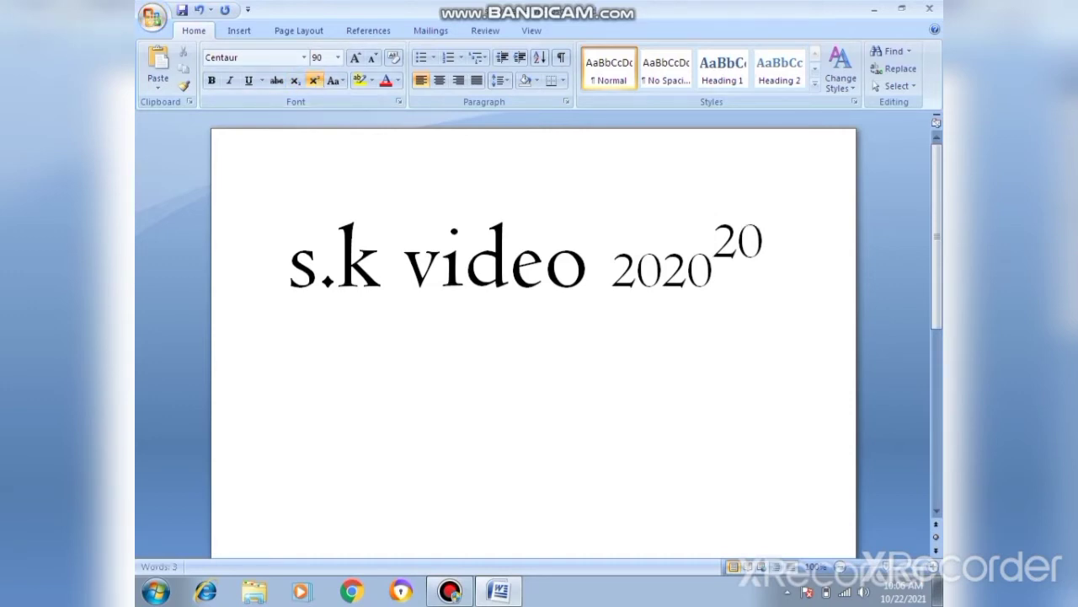
type("21")
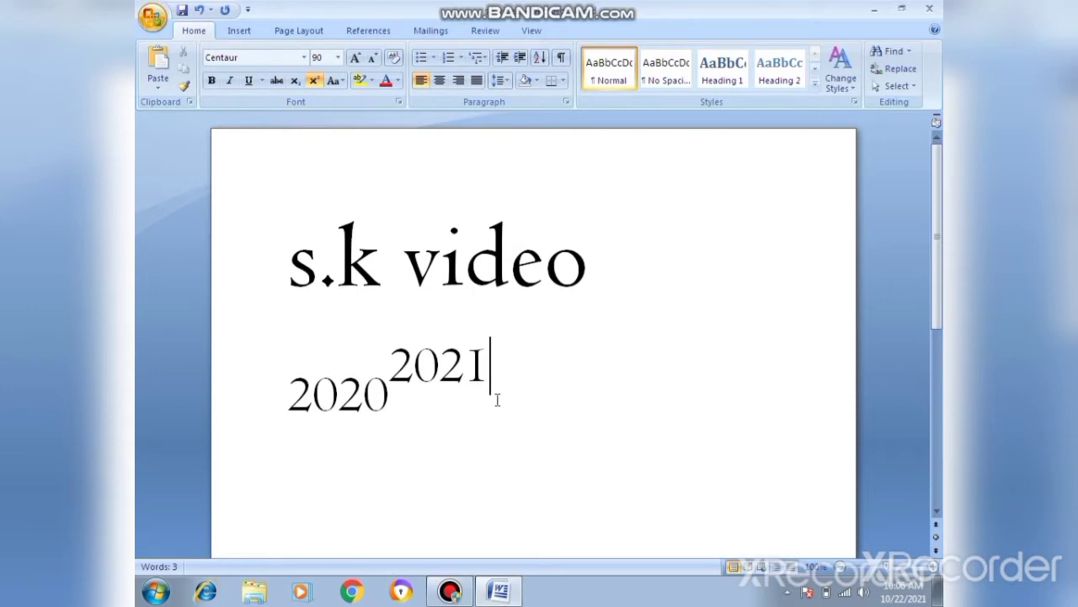
left_click(297, 84)
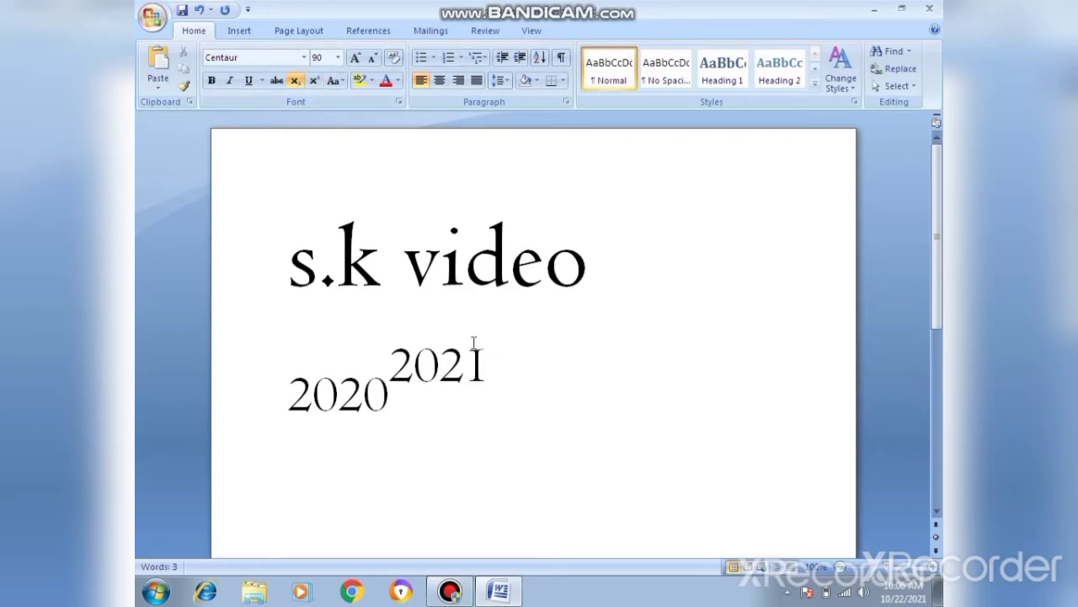
type("2020")
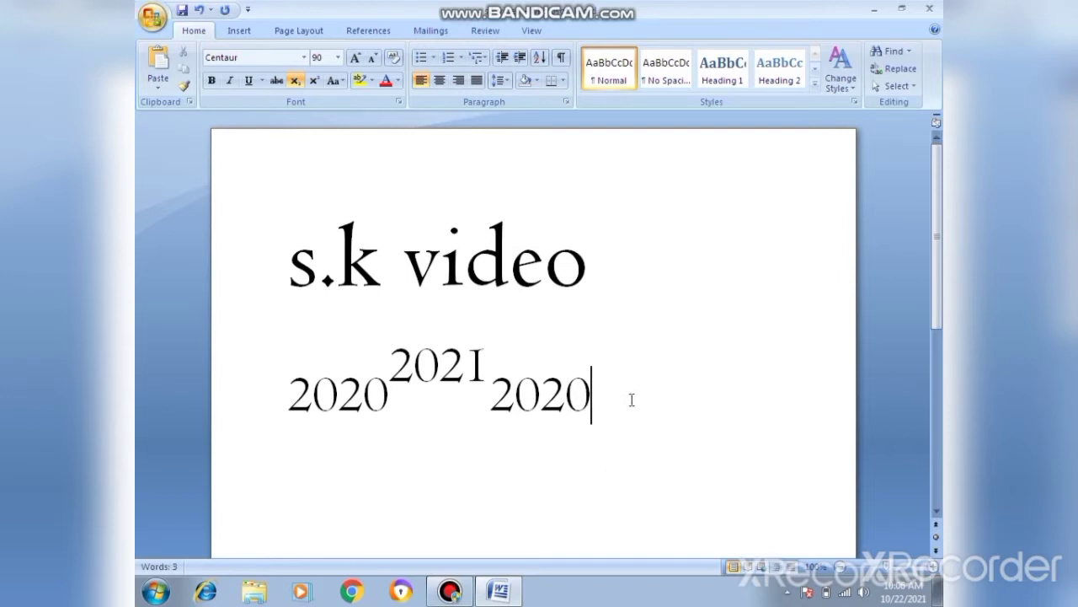
key("BackSpace")
key("BackSpace")
key("BackSpace")
key("BackSpace")
key("BackSpace")
key("BackSpace")
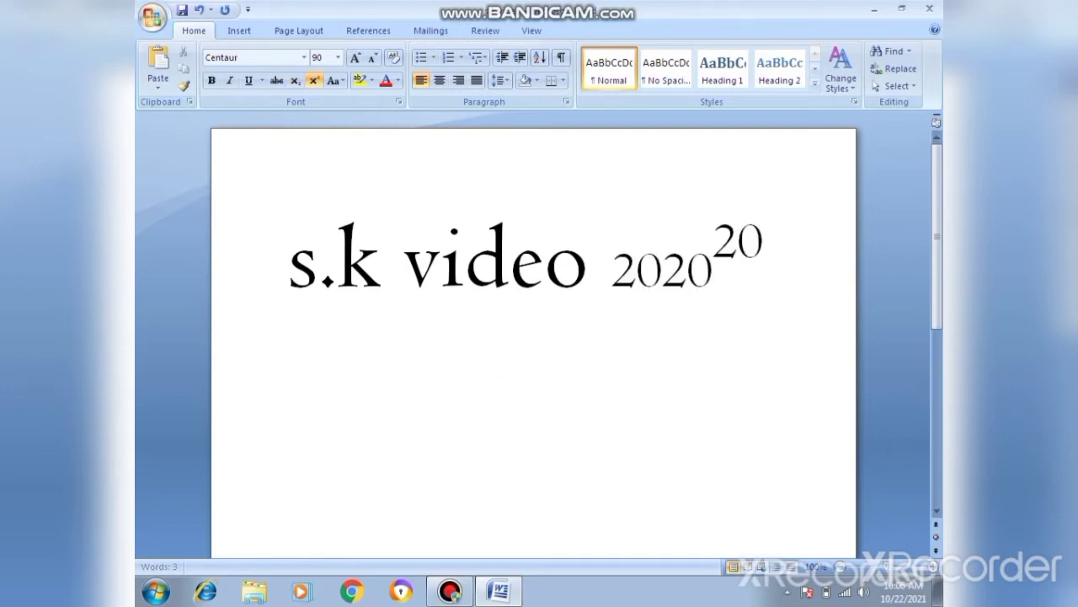
key("BackSpace")
key("BackSpace")
key("BackSpace")
key("BackSpace")
key("BackSpace")
key("BackSpace")
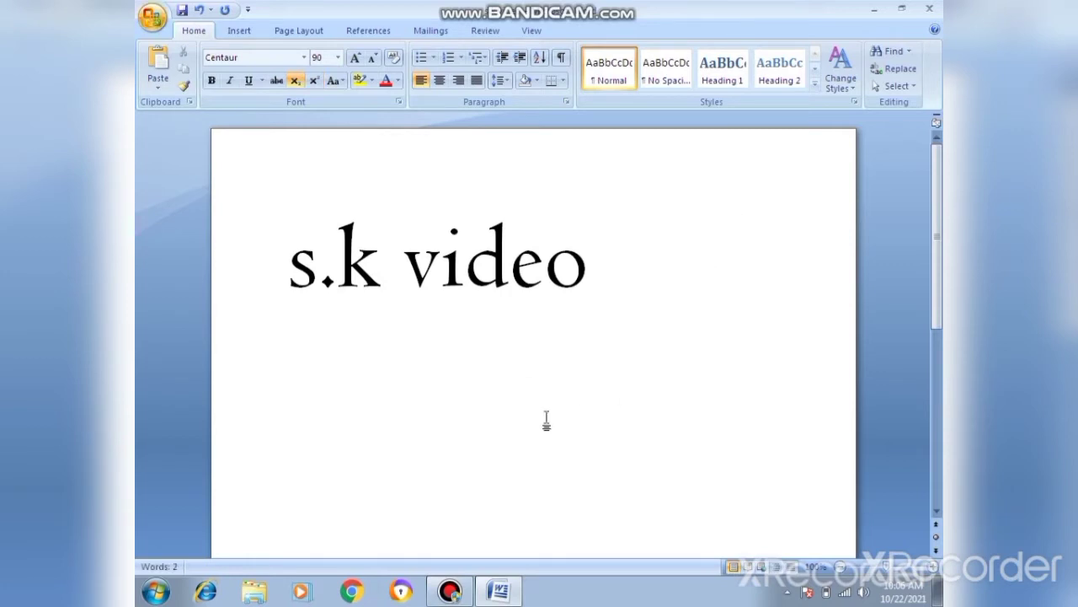
Enlarge the selected s.k video line back to size 130 with Grow Font.
left_click_drag(293, 271, 497, 306)
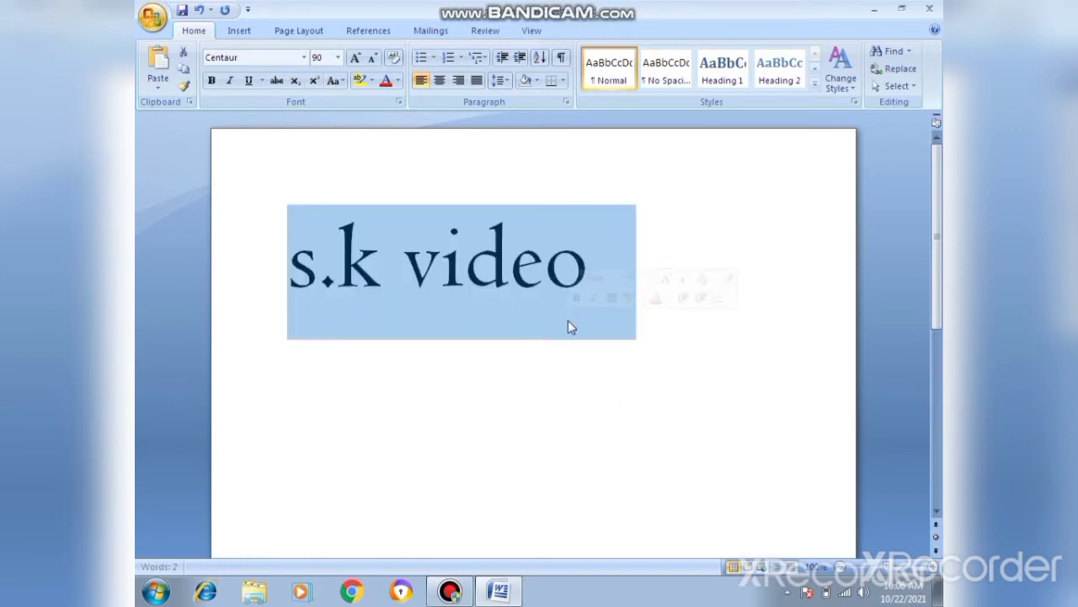
left_click(354, 57)
left_click(354, 57)
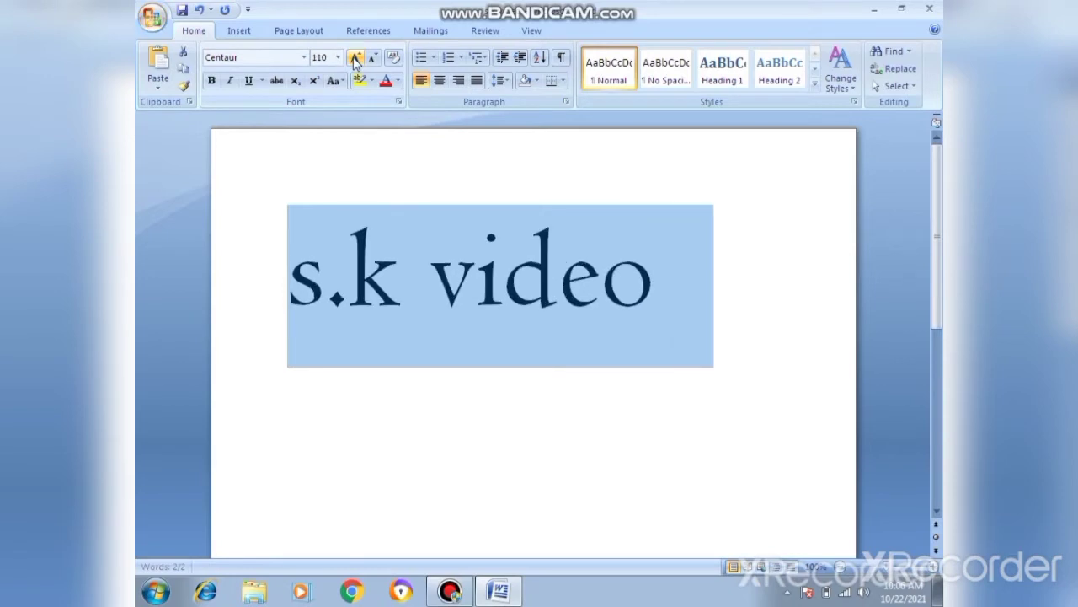
left_click(353, 57)
left_click(354, 58)
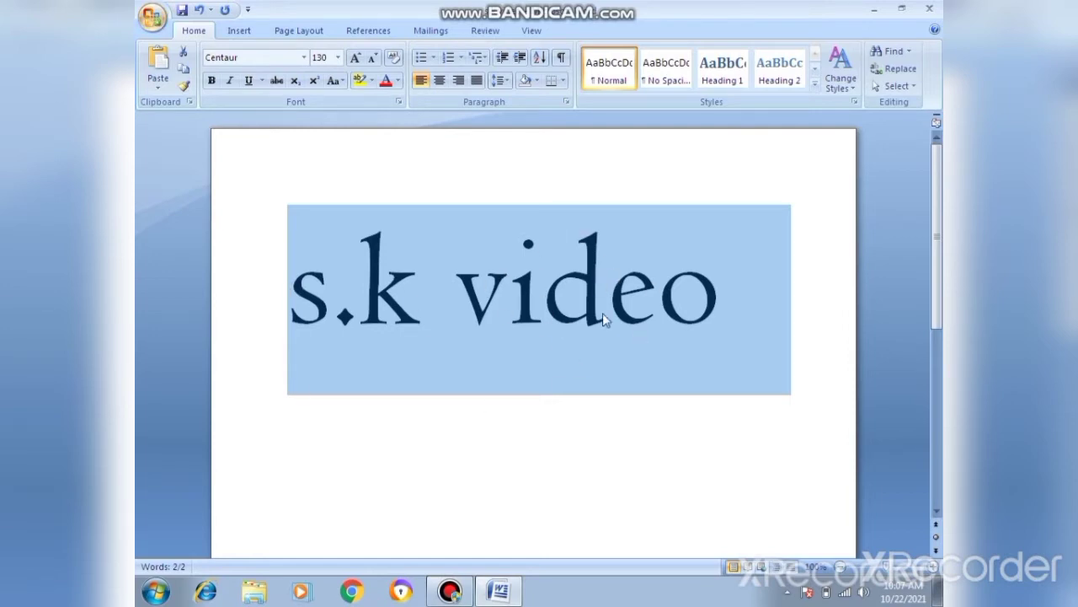
left_click(372, 80)
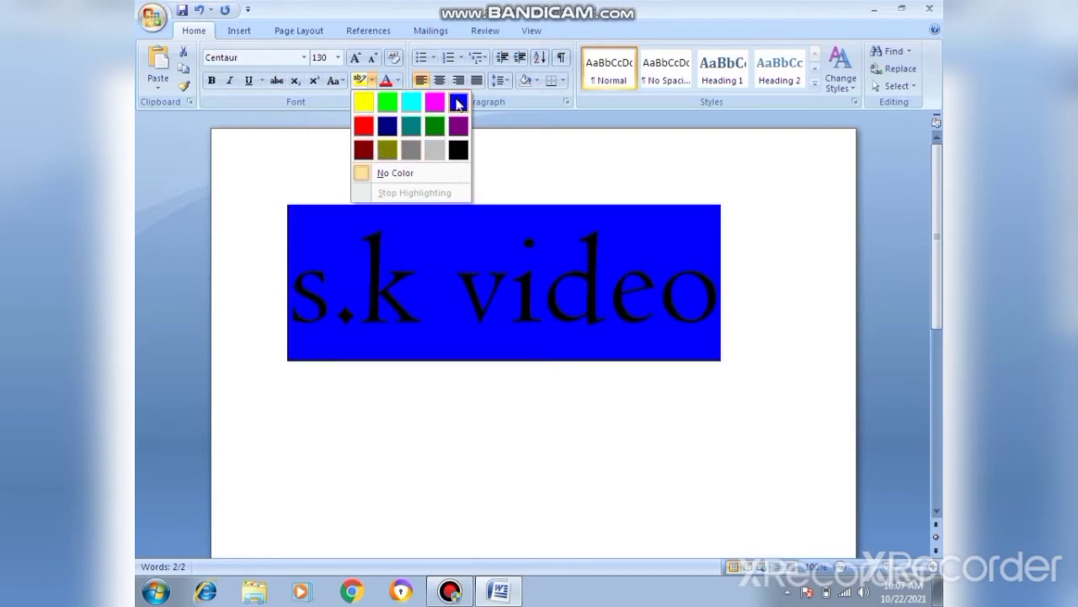
Apply a blue highlight to the s.k video text and reselect the line.
left_click(457, 101)
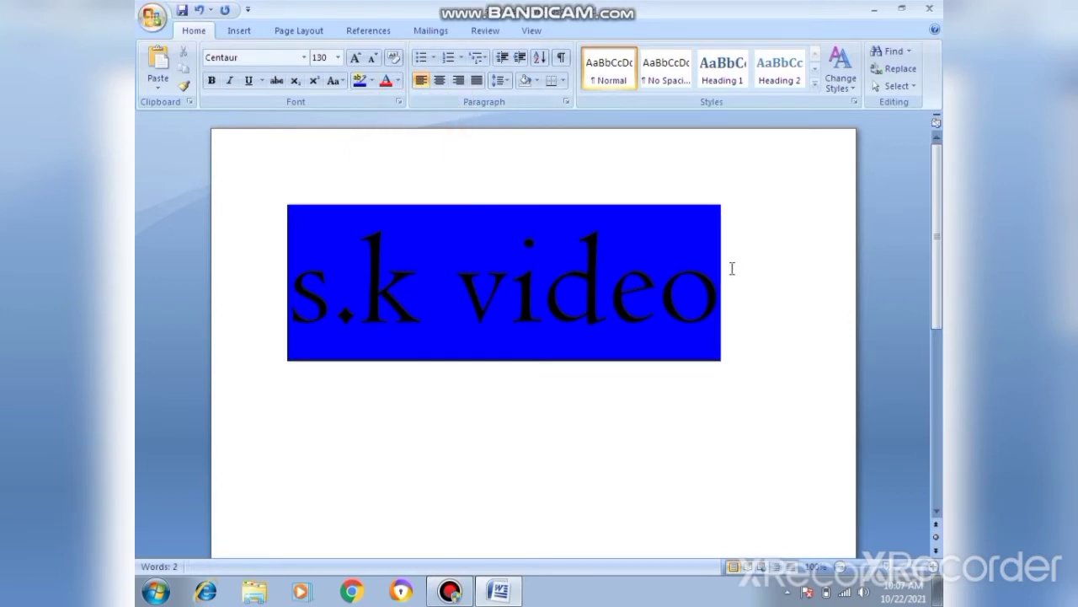
left_click_drag(721, 263, 305, 281)
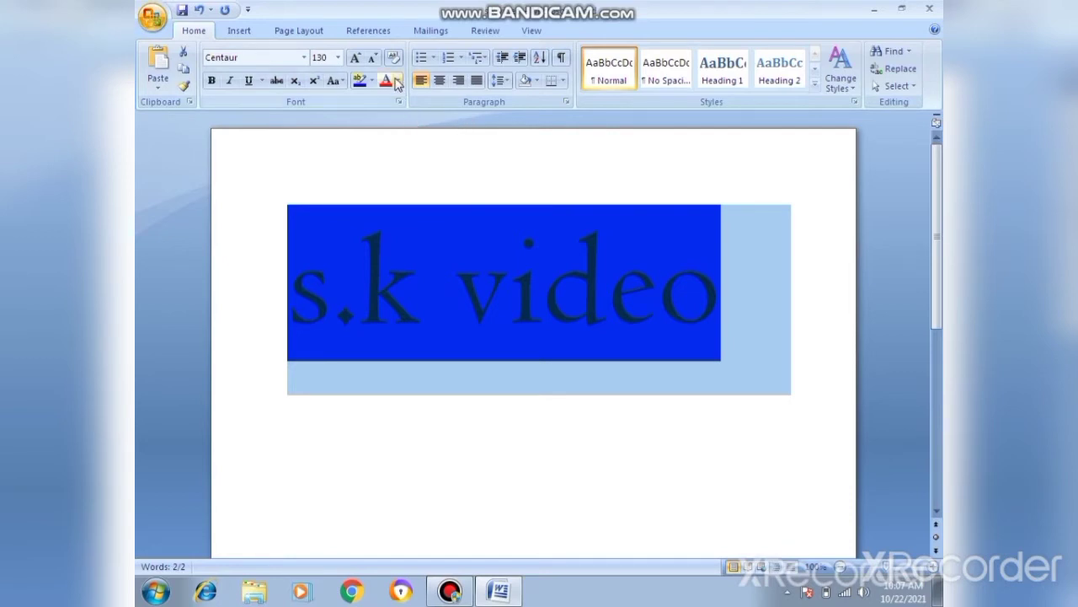
Set the s.k video font colour to Red, then reselect the line.
left_click(397, 82)
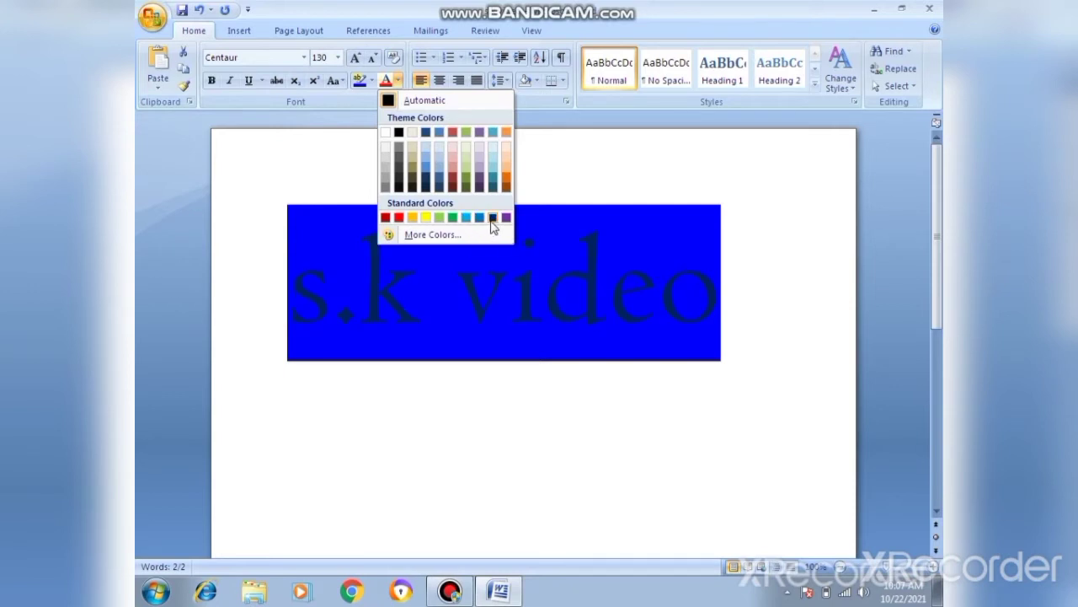
left_click(401, 218)
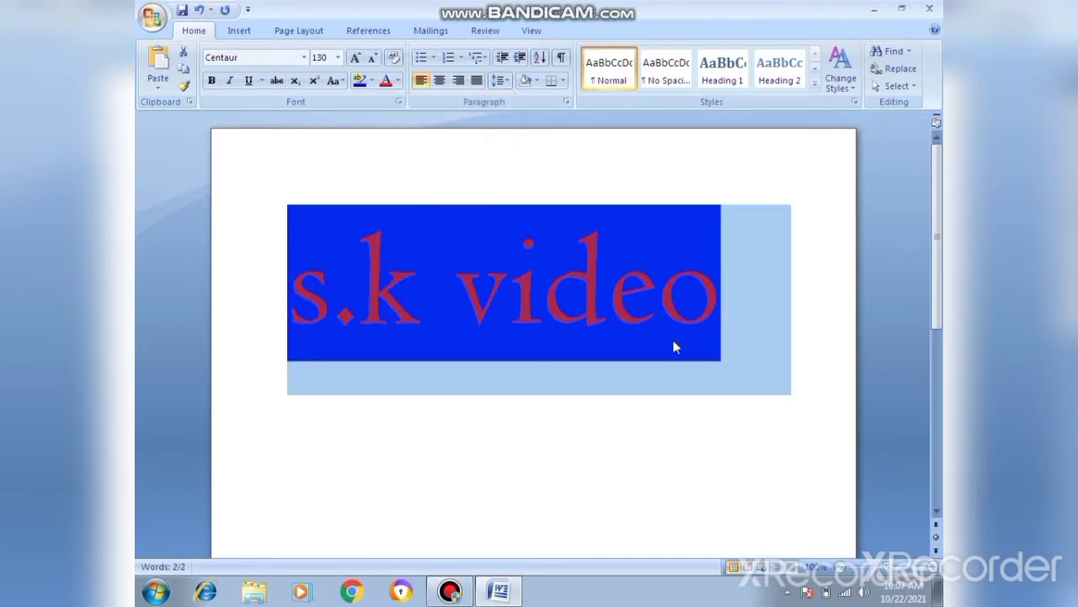
left_click(815, 427)
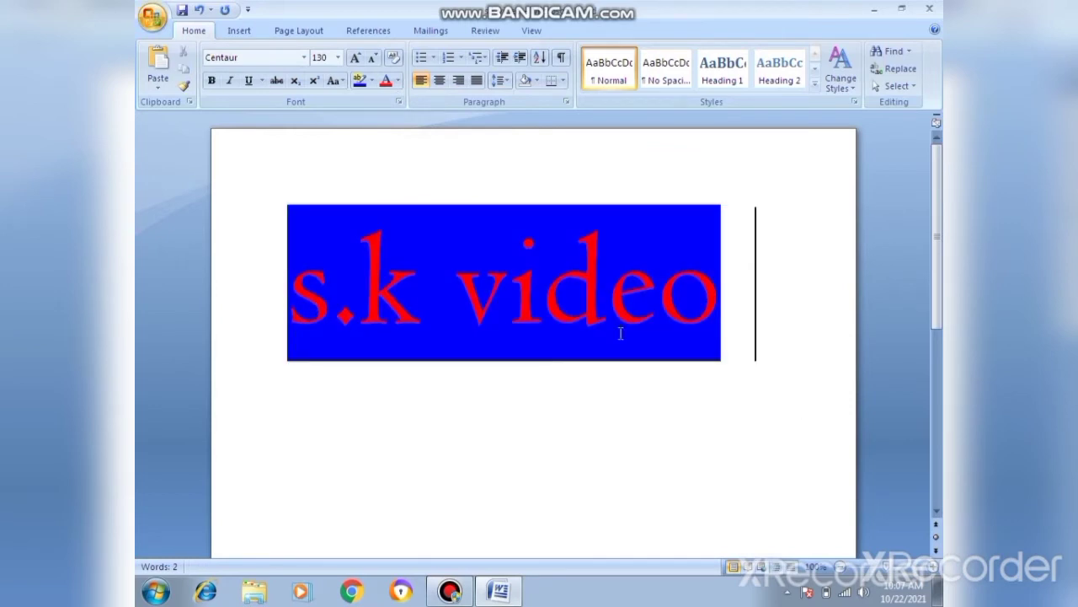
left_click_drag(288, 278, 617, 337)
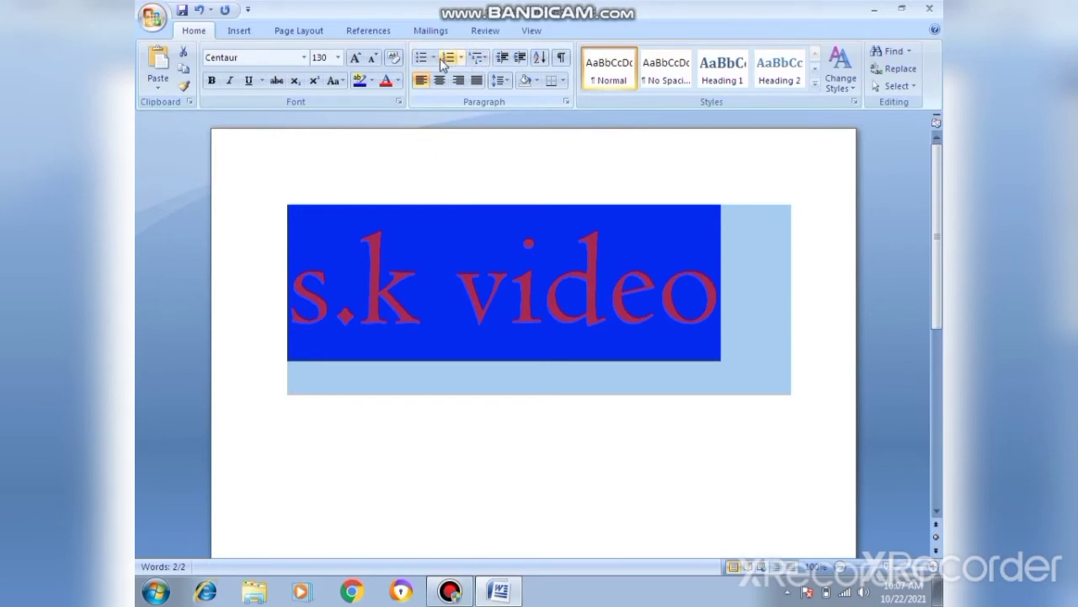
Add a bullet and resize the text down to 80, then up to 90.
left_click(433, 57)
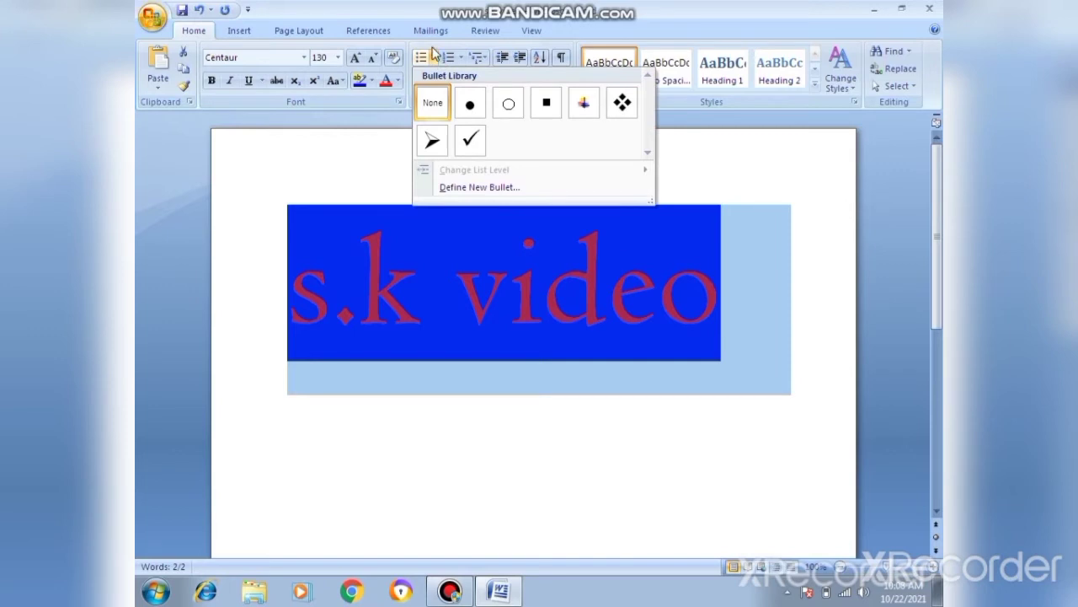
left_click(427, 58)
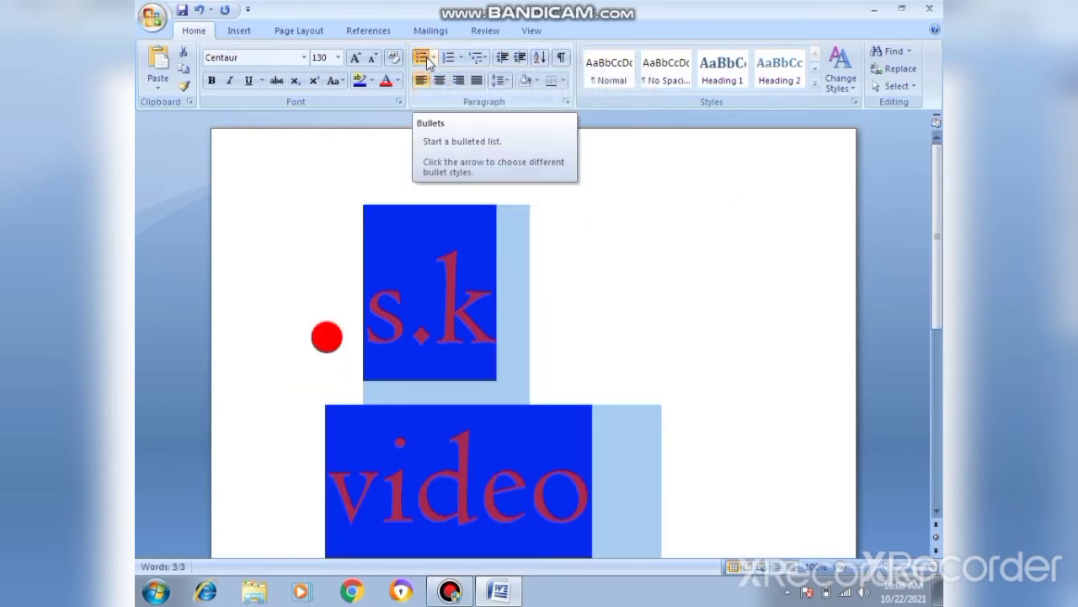
left_click(373, 58)
left_click(373, 59)
left_click(373, 59)
left_click(373, 58)
left_click(373, 59)
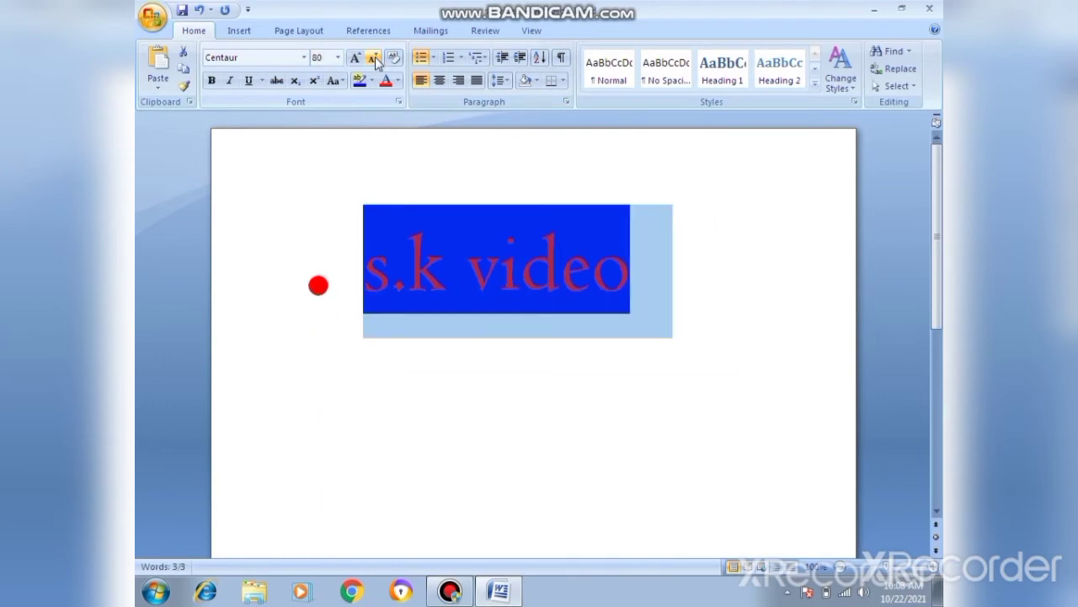
left_click(354, 57)
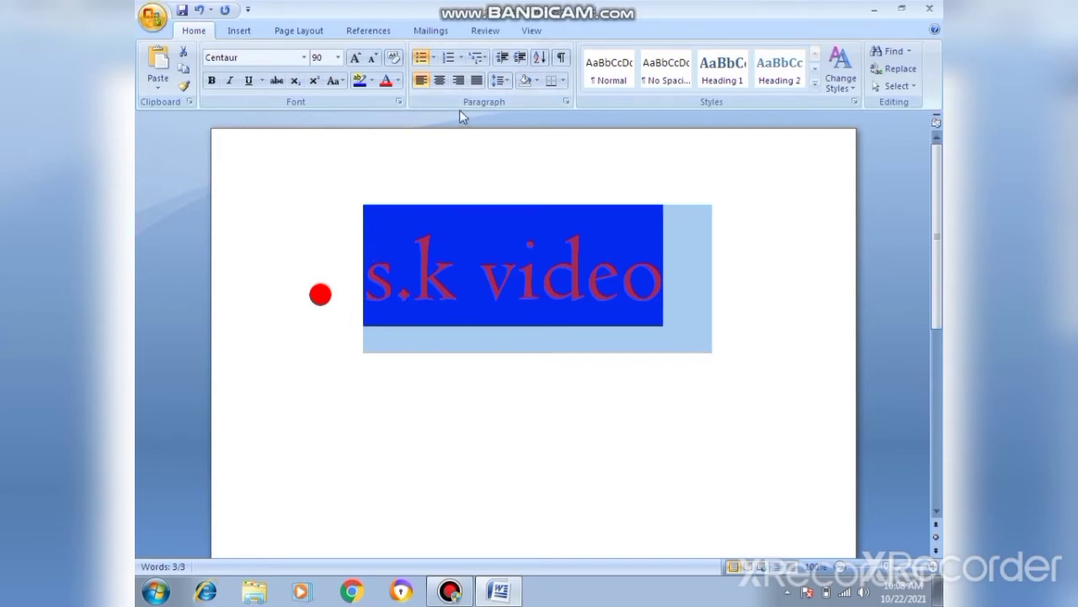
Change the bullet to the red arrowhead style.
left_click(433, 57)
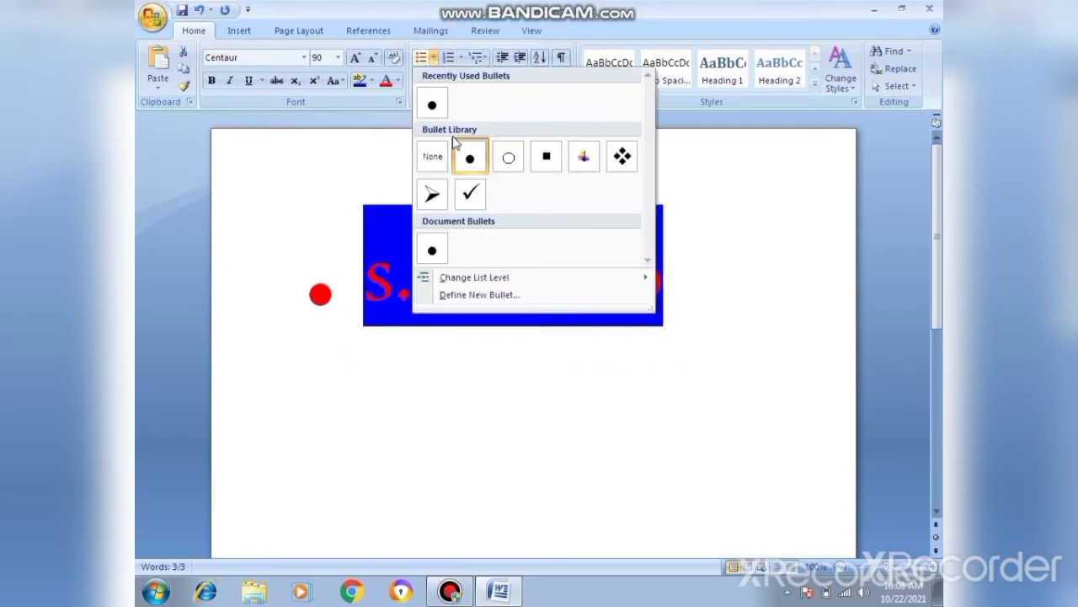
left_click(432, 196)
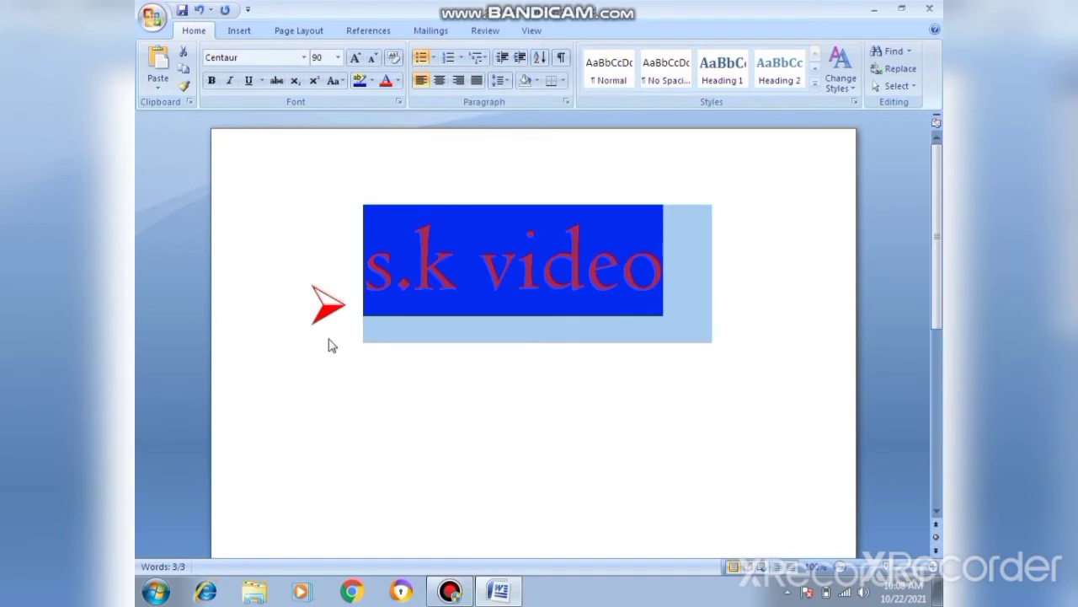
left_click(461, 57)
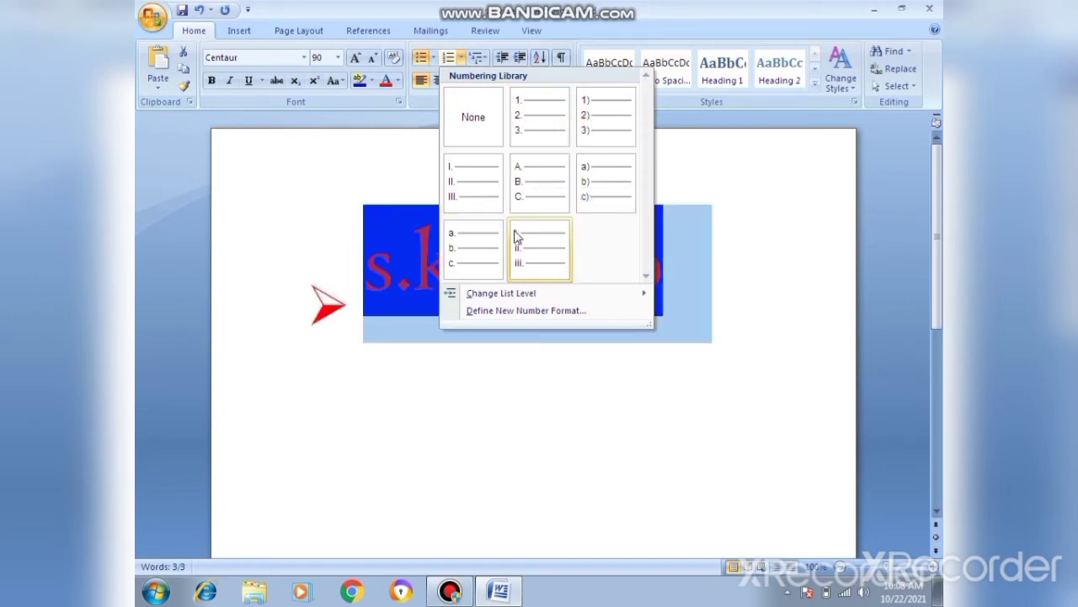
left_click(517, 134)
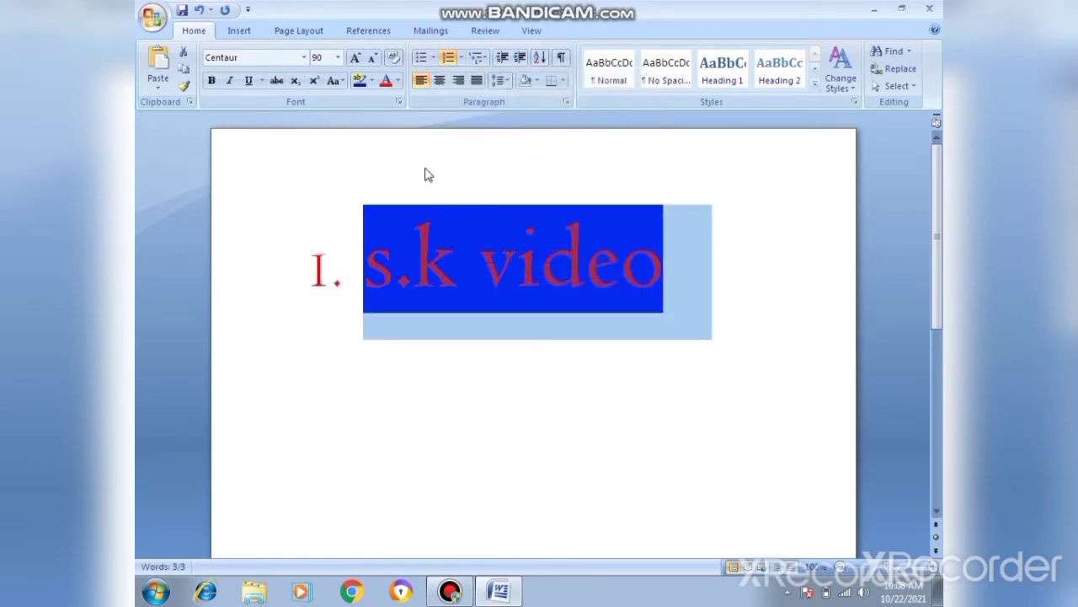
left_click(486, 60)
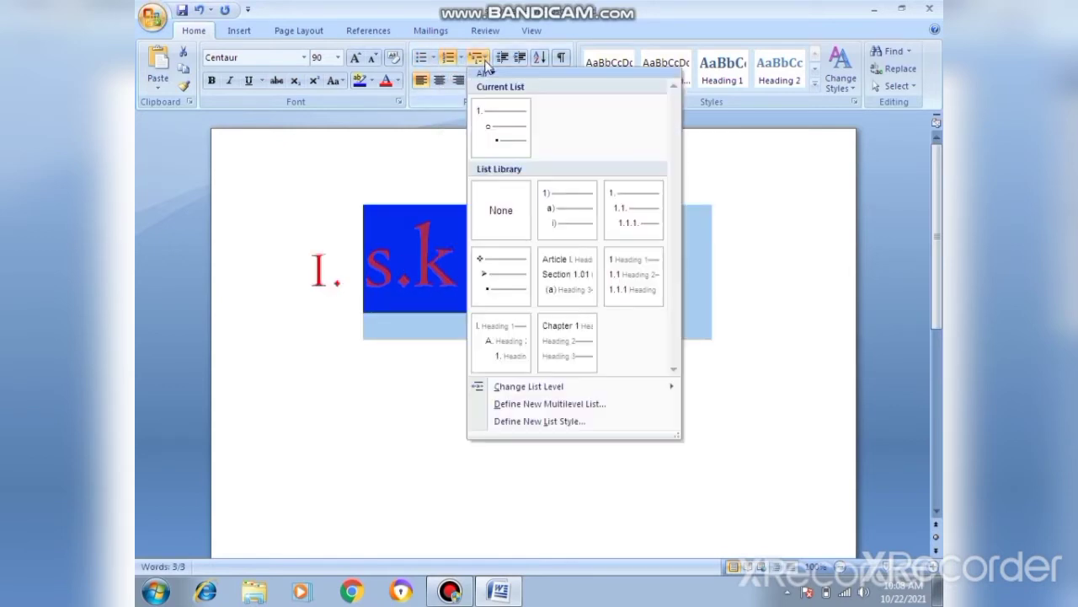
mouse_move(567, 217)
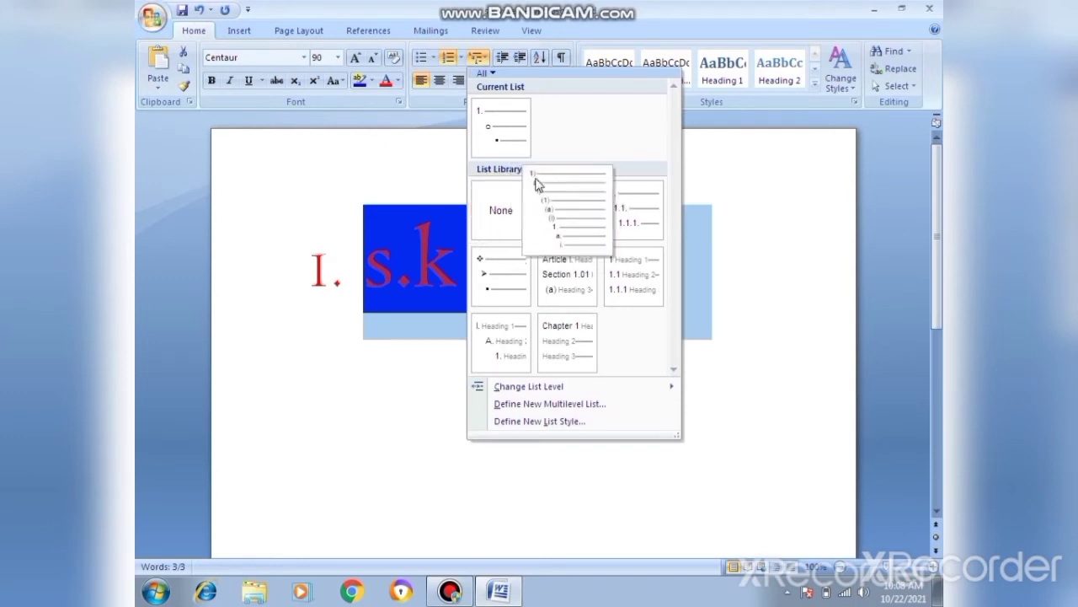
mouse_move(603, 243)
mouse_move(576, 266)
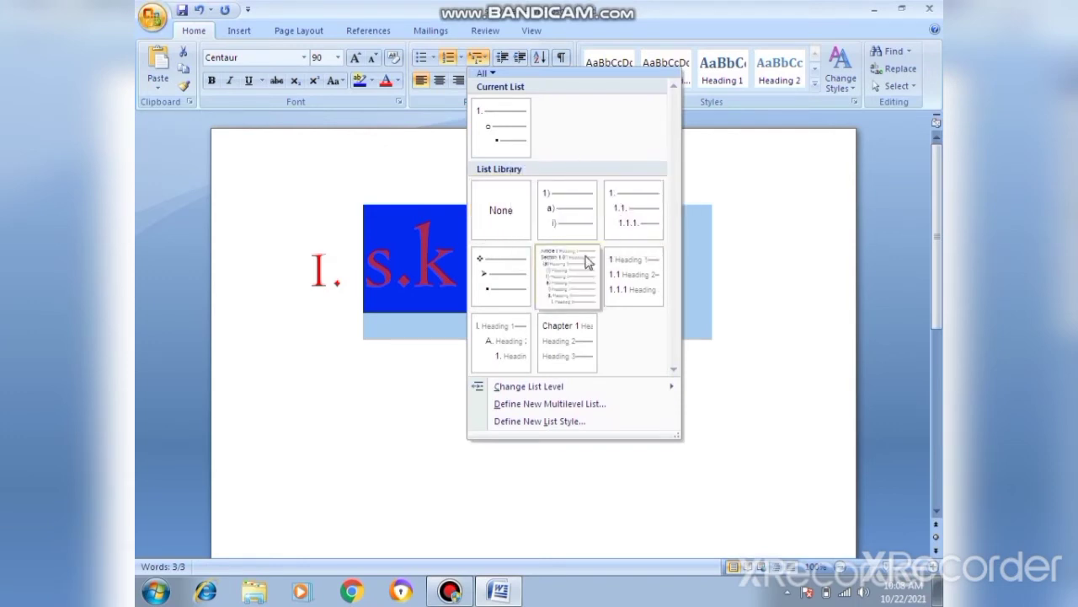
mouse_move(491, 272)
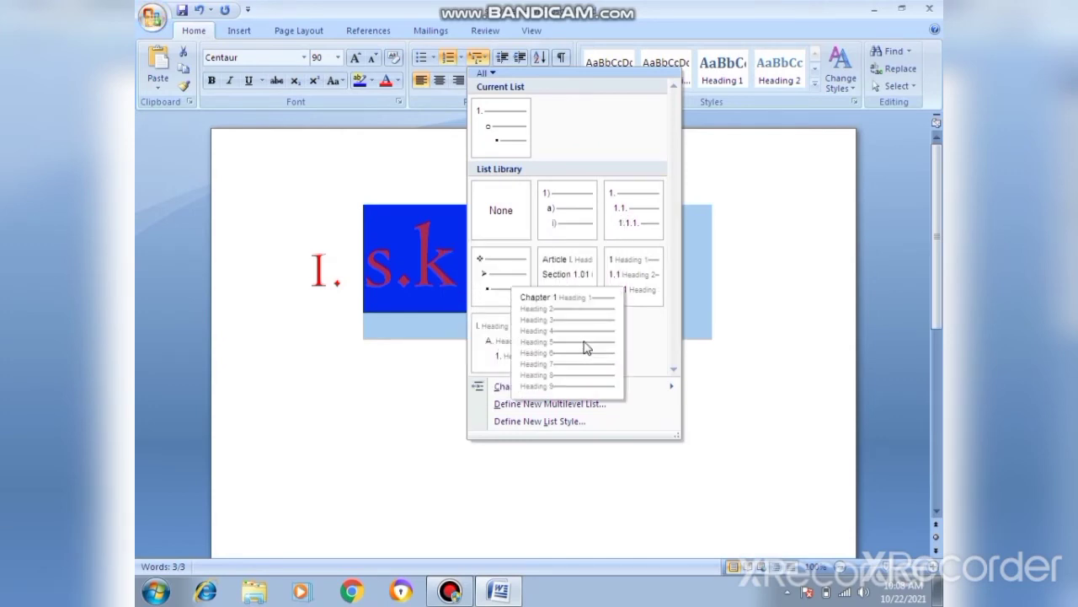
mouse_move(646, 193)
left_click(457, 169)
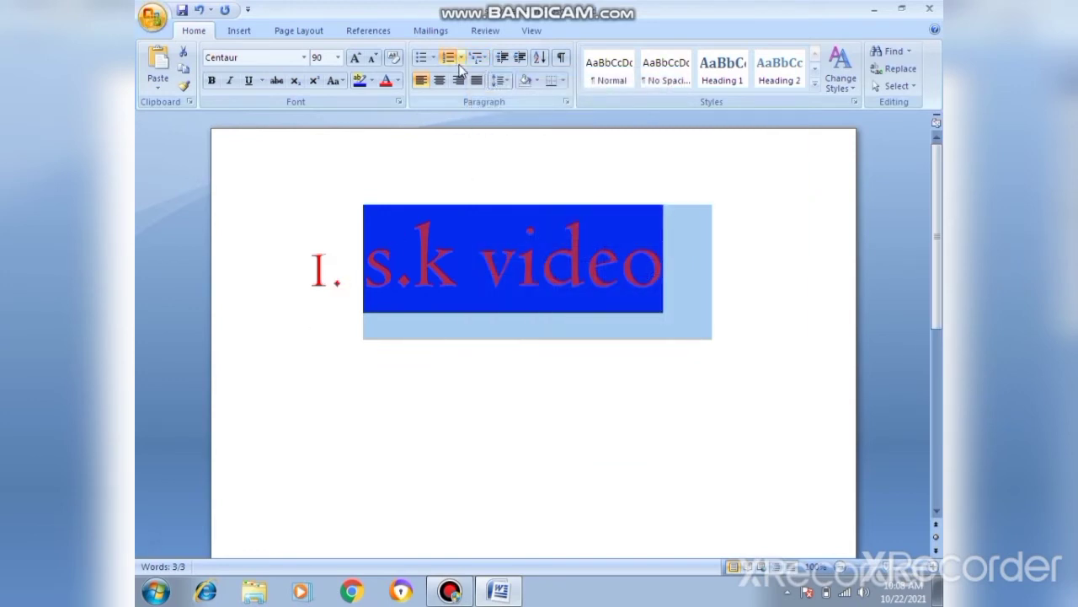
left_click(432, 57)
left_click(431, 207)
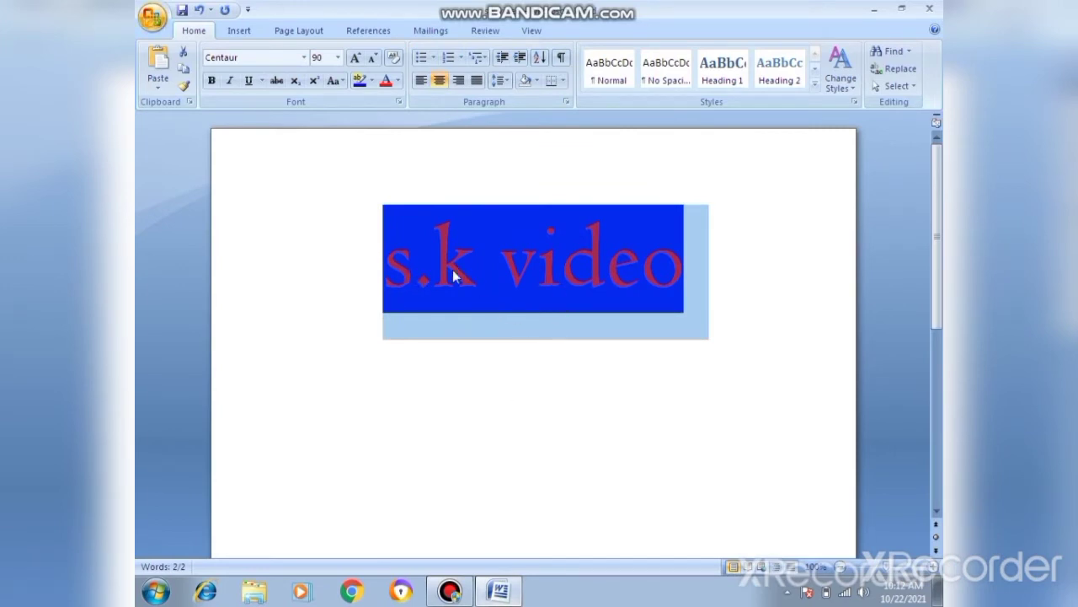
Try right, left, centre and justified alignment on the shaded 's.k video' line, ending left-aligned.
left_click(463, 88)
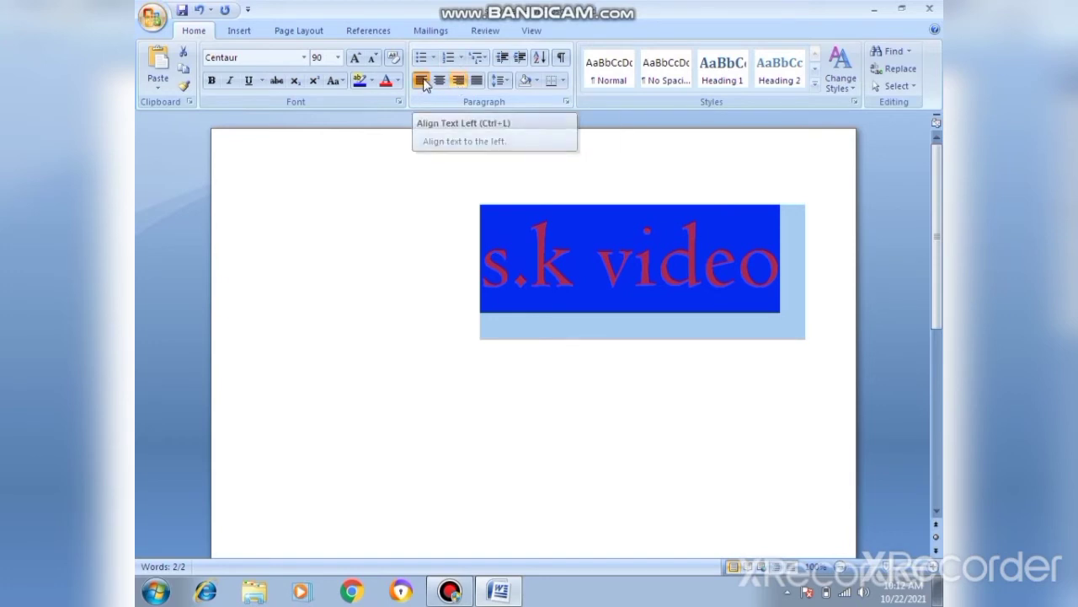
left_click(422, 81)
left_click(439, 81)
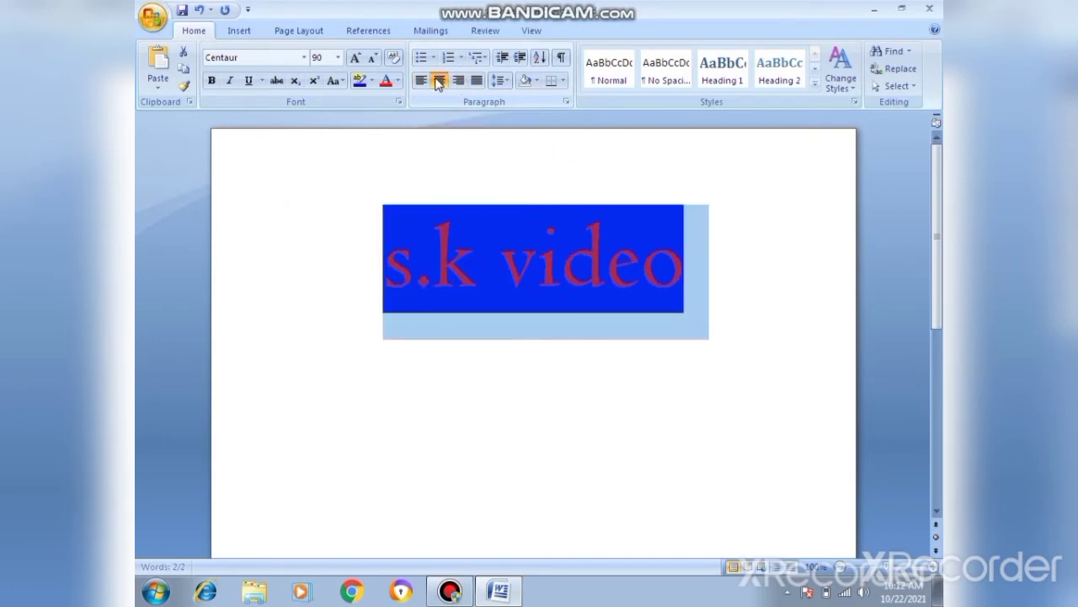
left_click(477, 81)
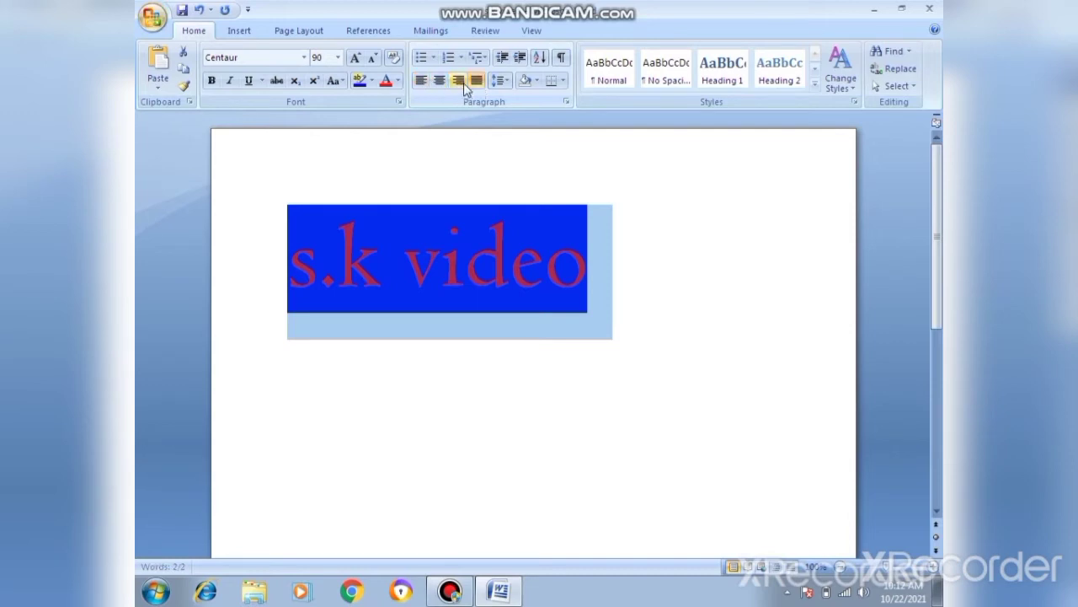
left_click(477, 80)
left_click(508, 81)
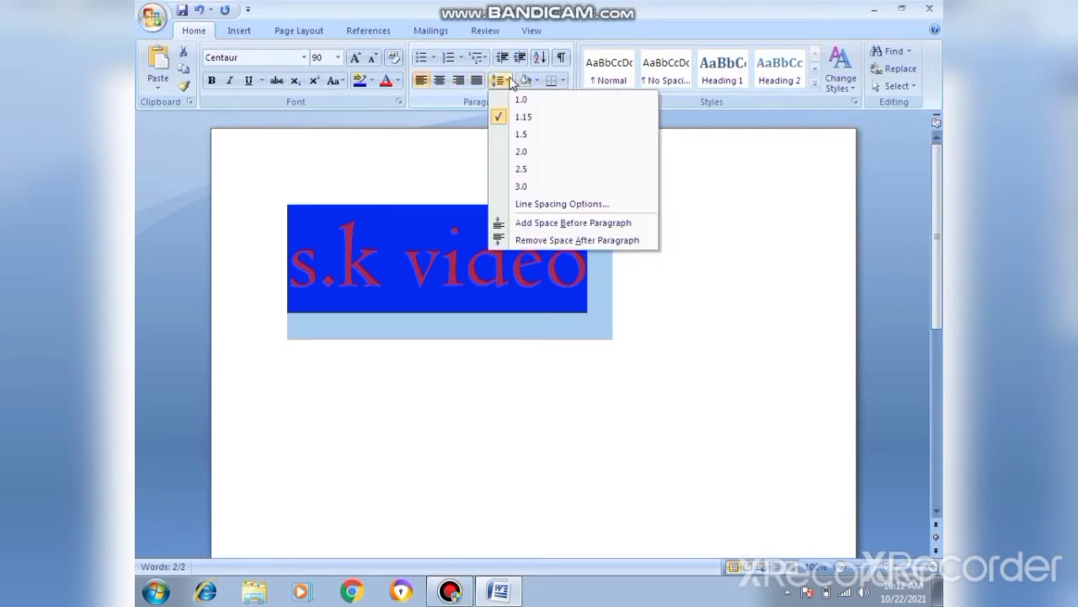
Delete the trailing shaded spaces after 'video' so the blue shading ends at the text.
left_click(473, 102)
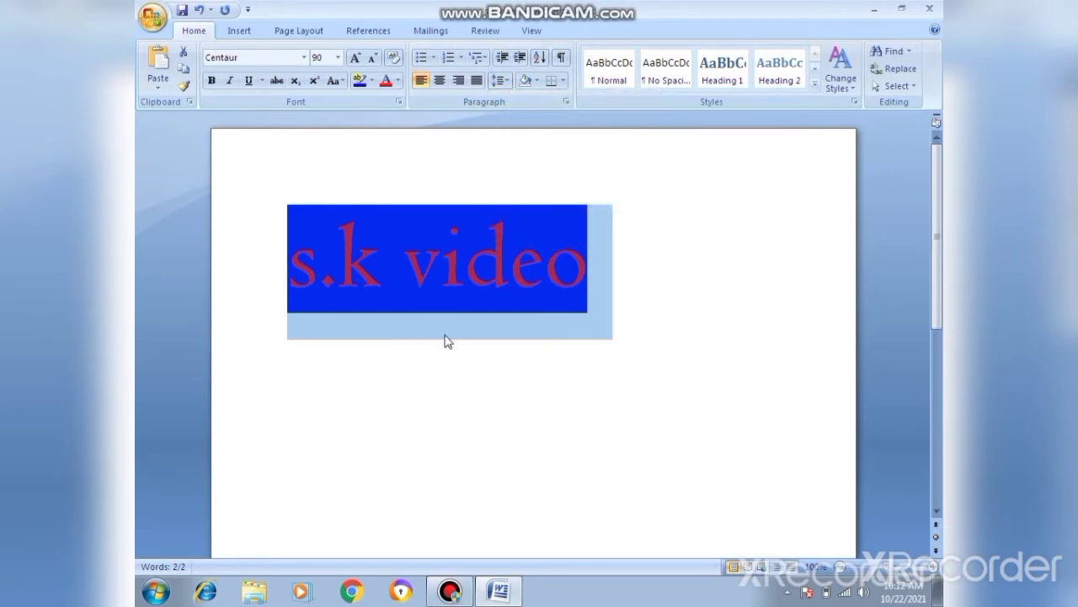
left_click(651, 266)
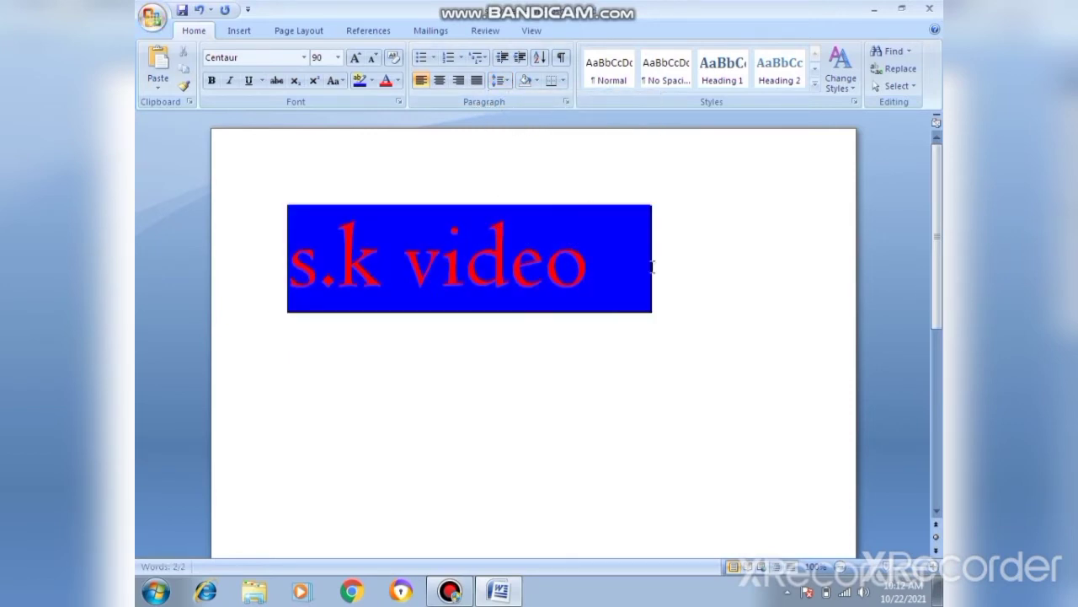
key("BackSpace")
key("BackSpace")
key("BackSpace")
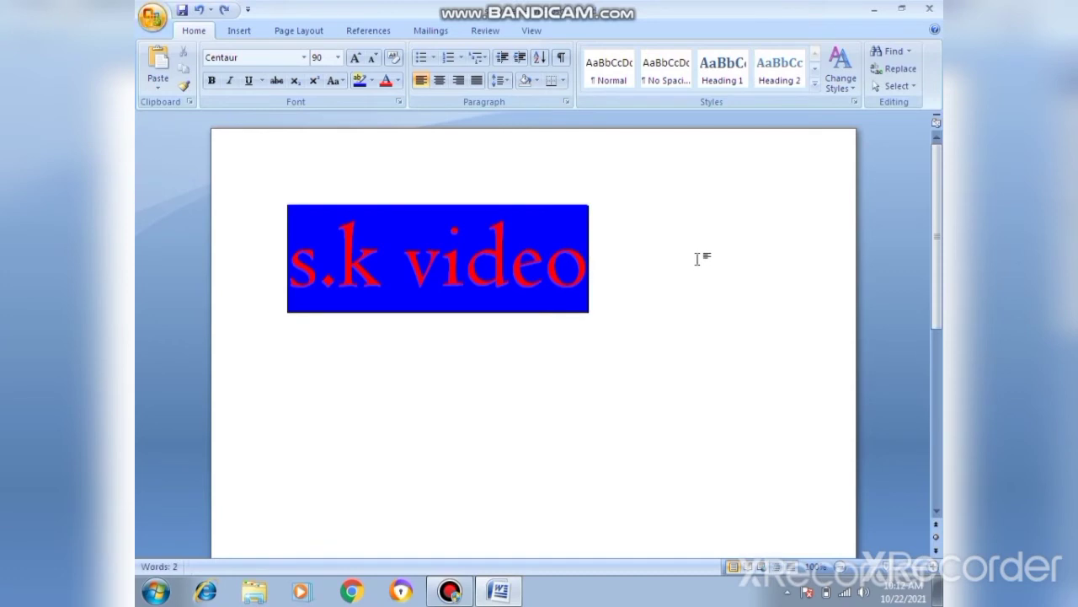
key("BackSpace")
Add a new unshaded 's.k video' line below the blue-shaded line.
key("Return")
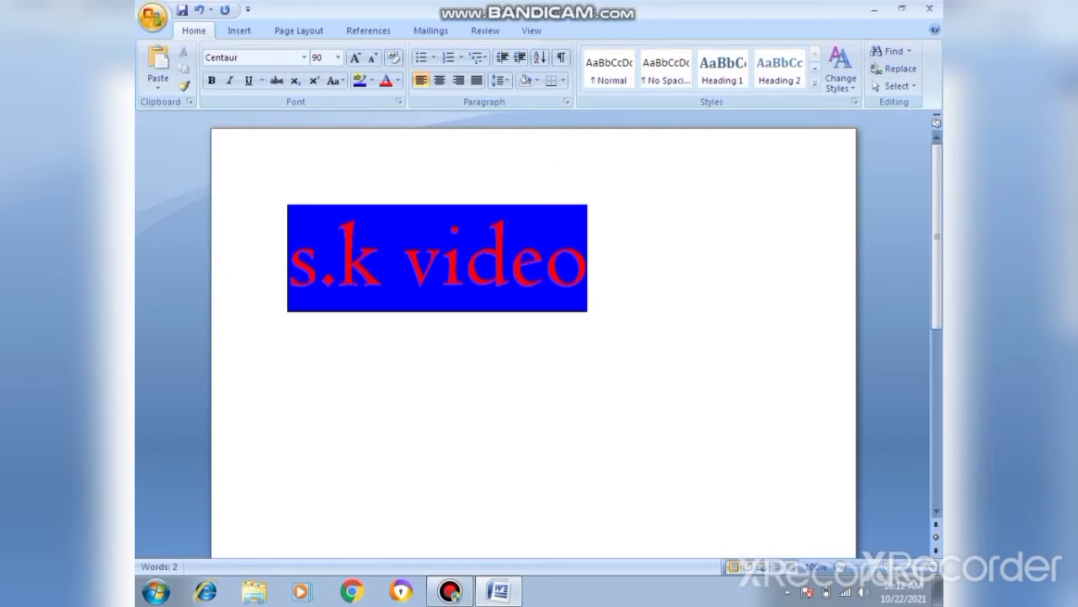
type("s.k")
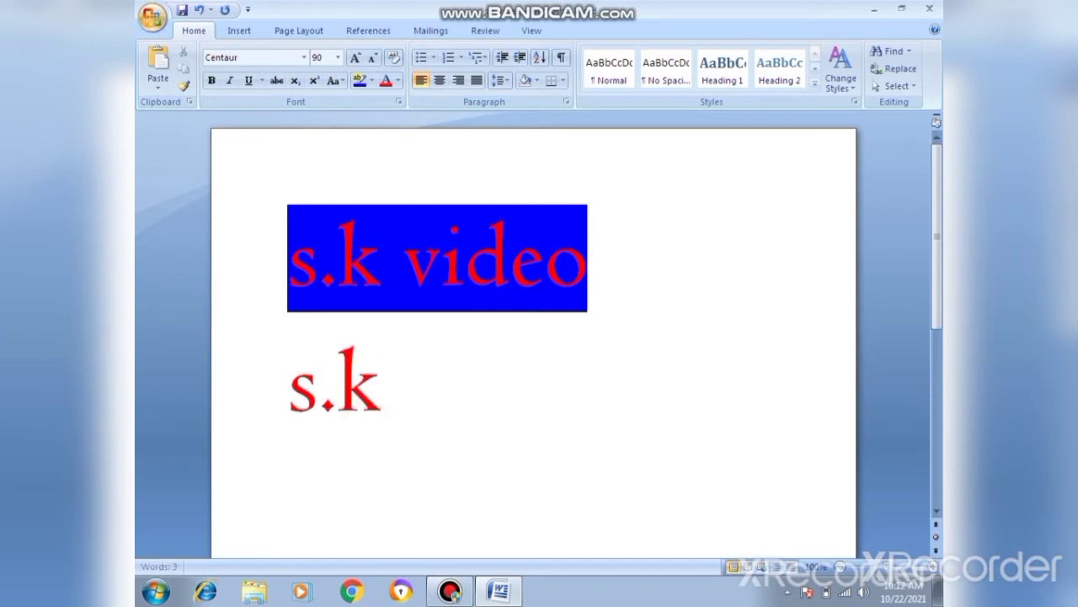
type(" vide")
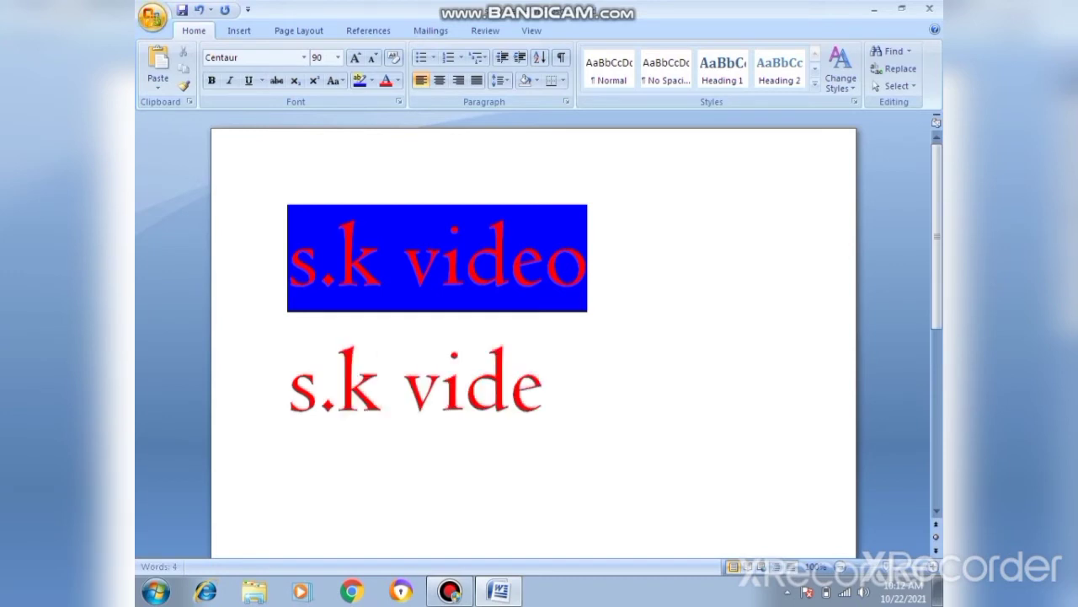
type("o")
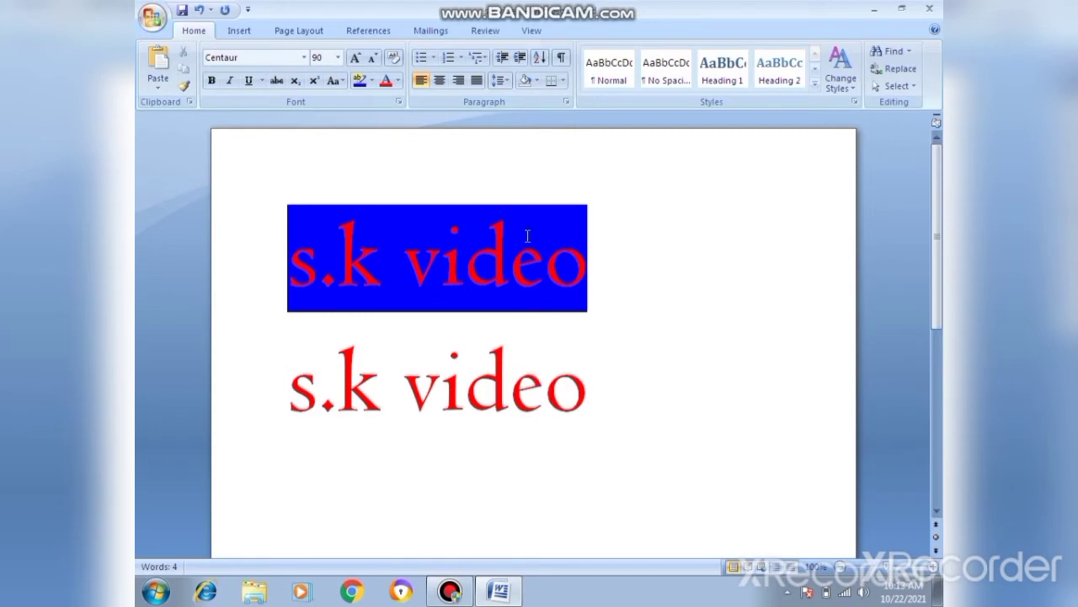
left_click(527, 233)
left_click(600, 268)
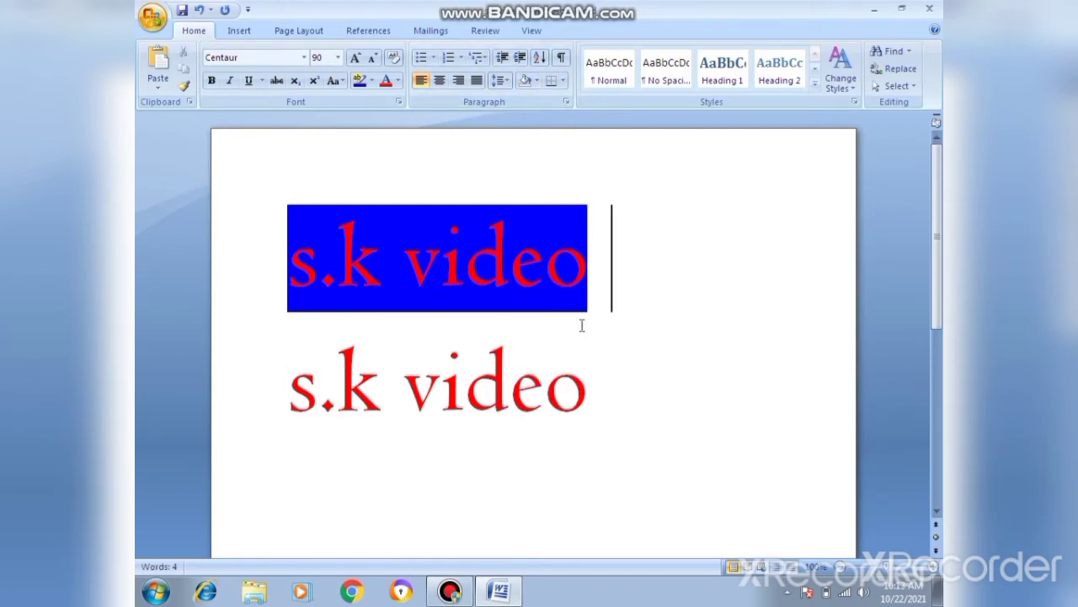
left_click(499, 80)
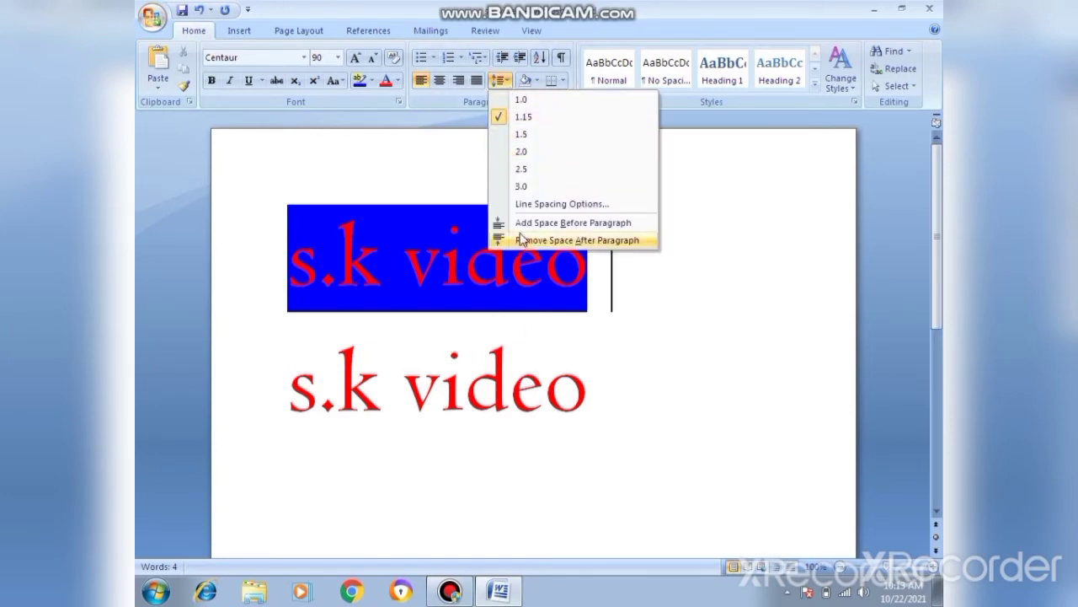
Try line spacing 1.5 and 3.0, settle on 1.15, and select the first 's.k video' line.
left_click(521, 135)
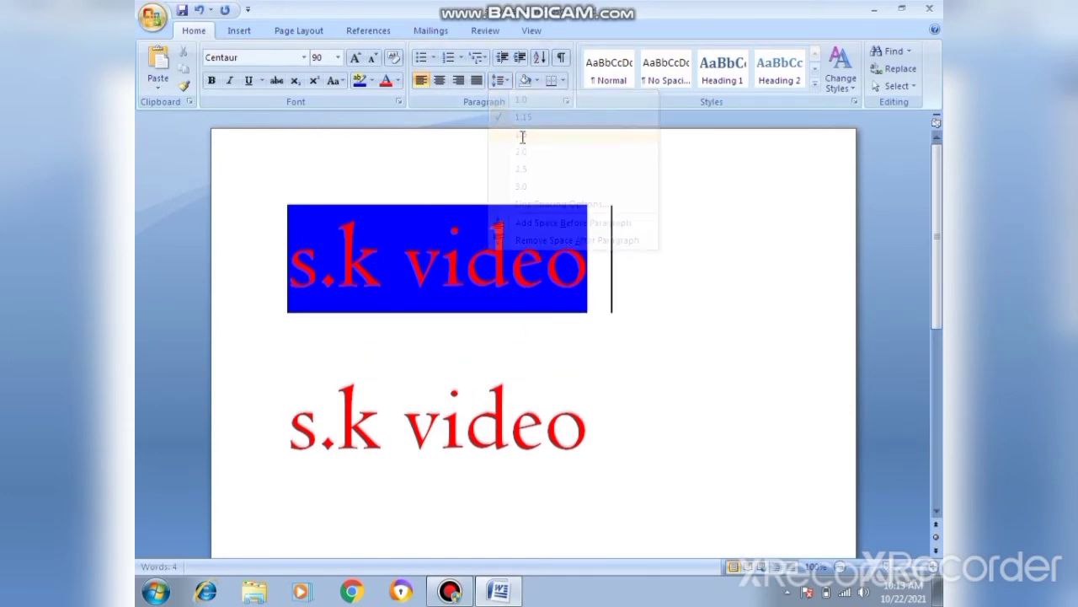
left_click(498, 80)
left_click(539, 189)
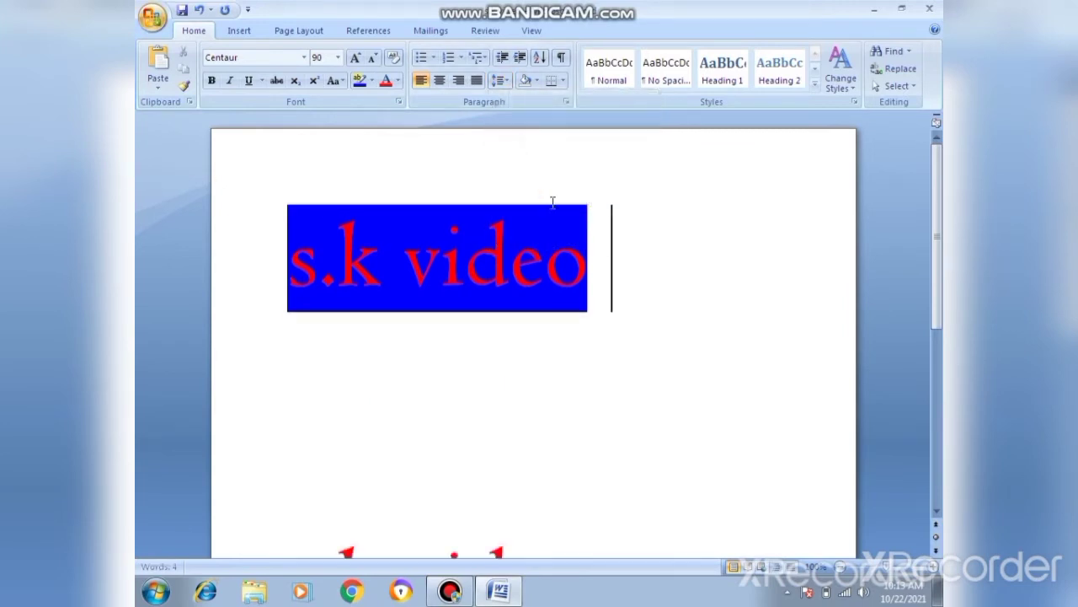
left_click(502, 80)
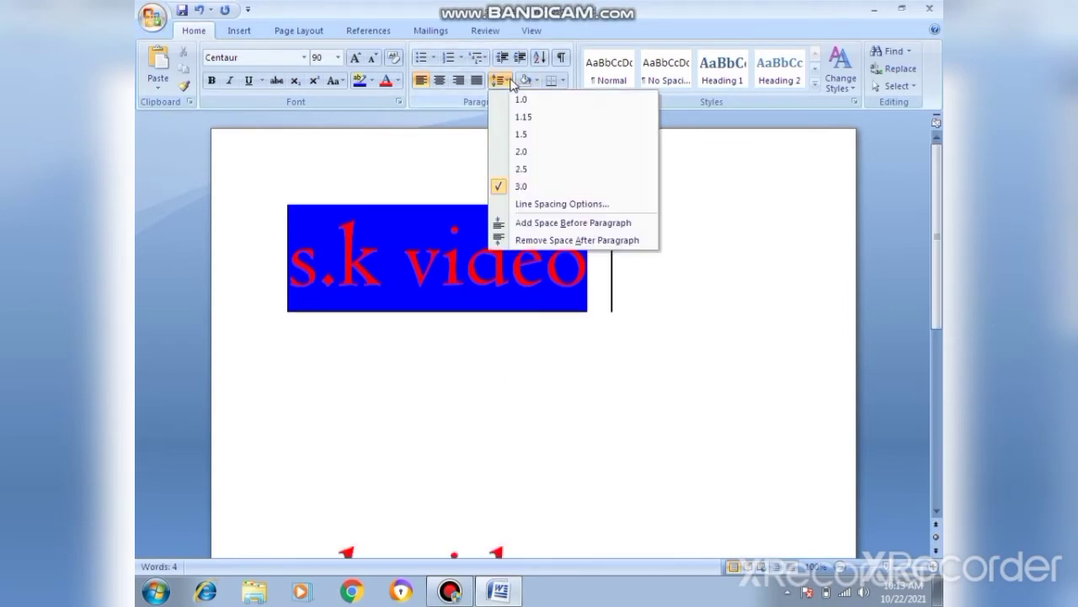
left_click(539, 116)
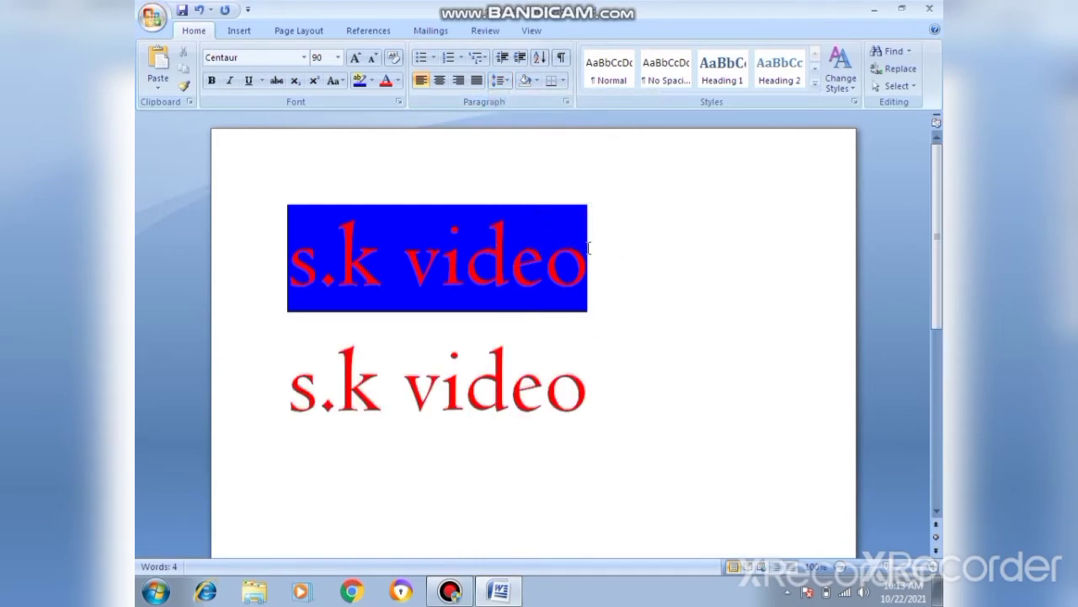
left_click_drag(593, 274, 212, 268)
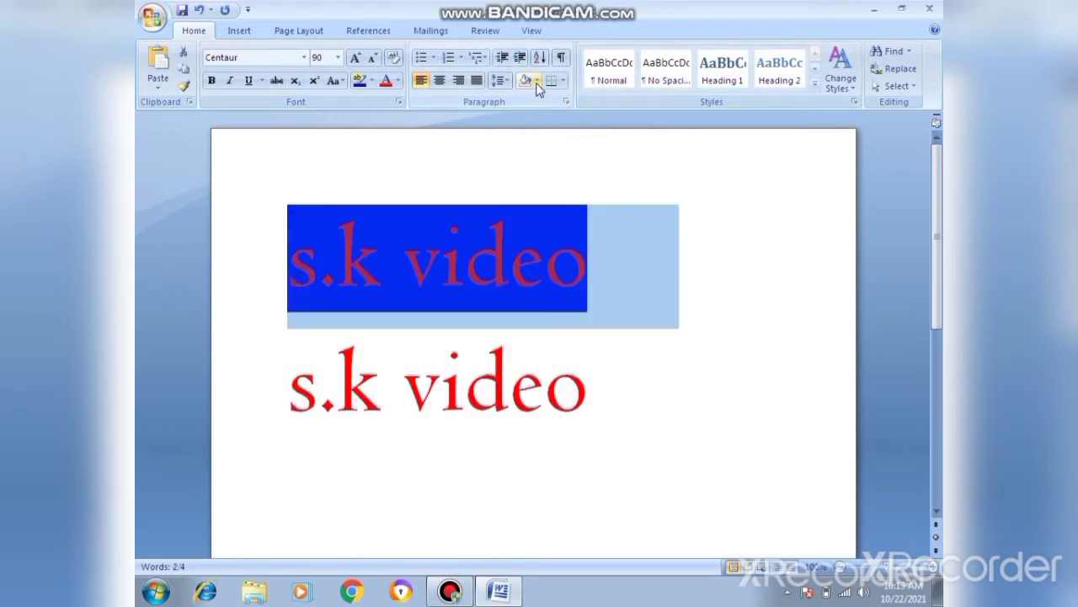
Give the first line light blue paragraph shading and a top border, dismissing the disk warning.
left_click(536, 82)
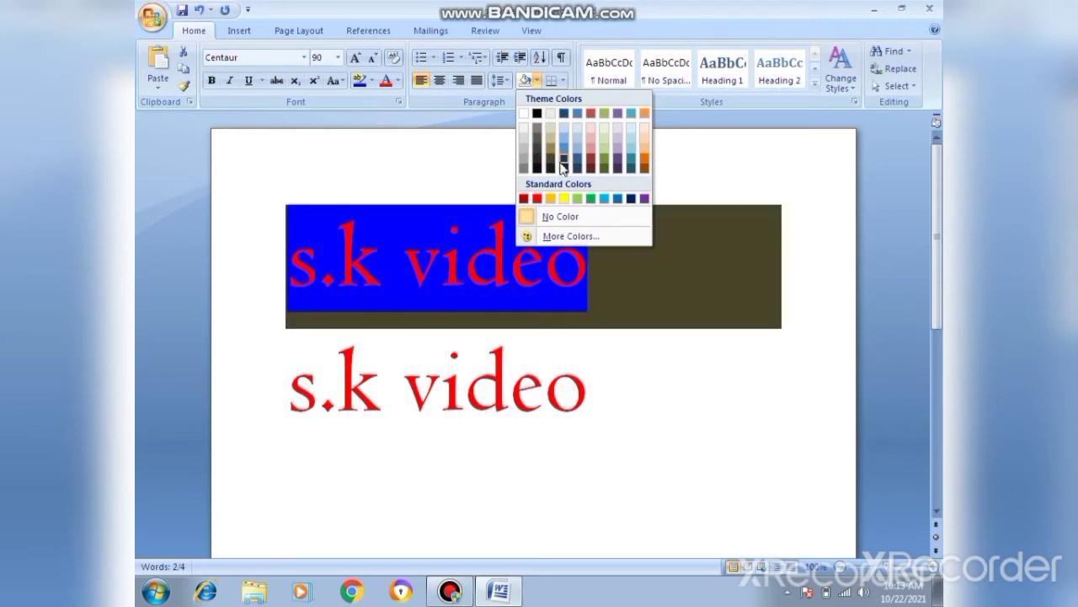
left_click(600, 198)
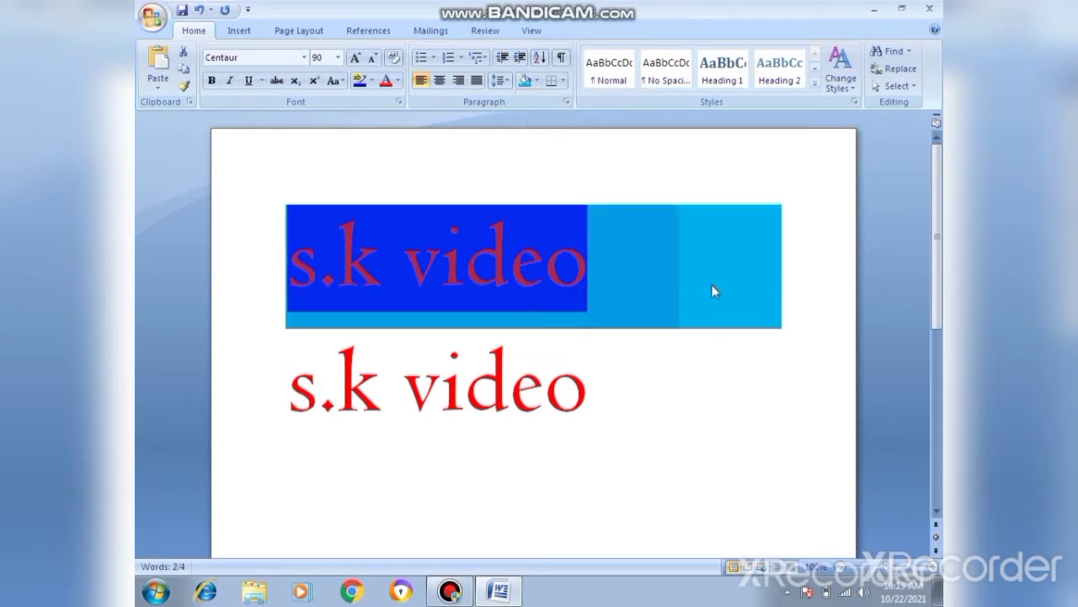
left_click(564, 80)
left_click(578, 120)
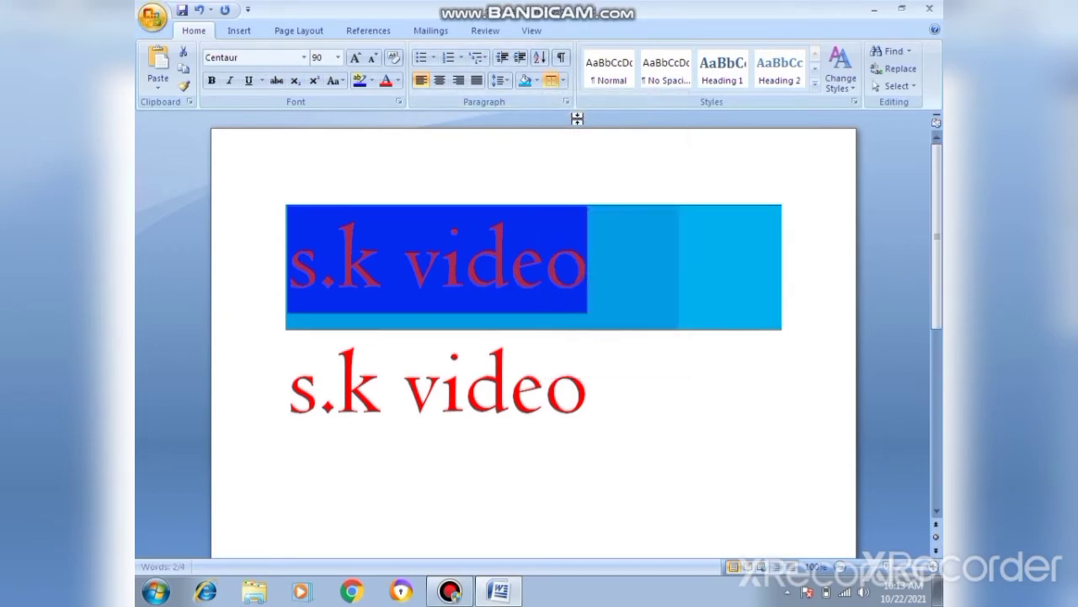
left_click(564, 81)
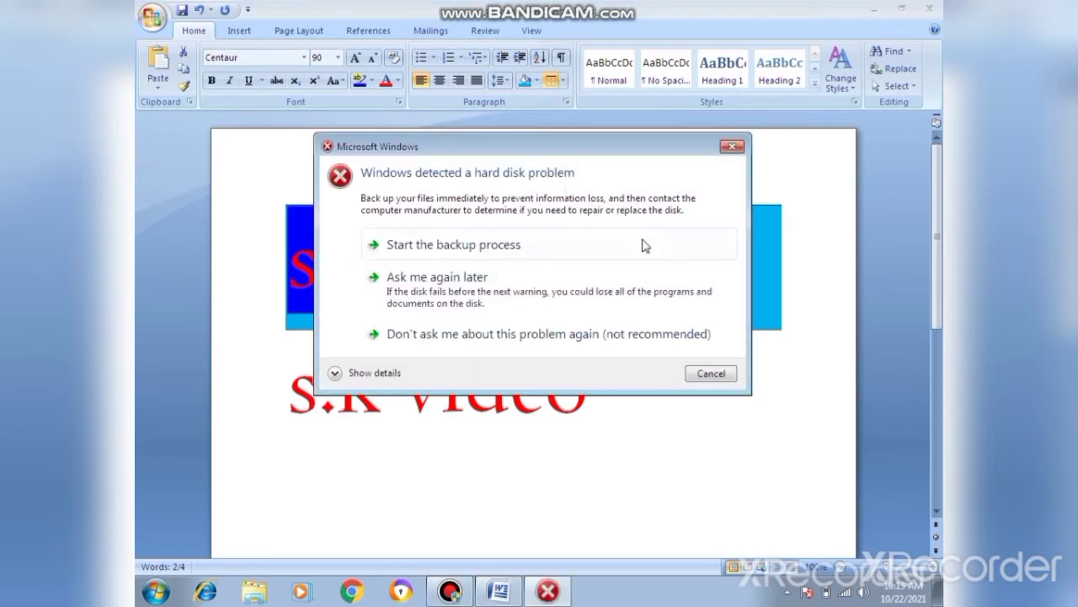
left_click(704, 375)
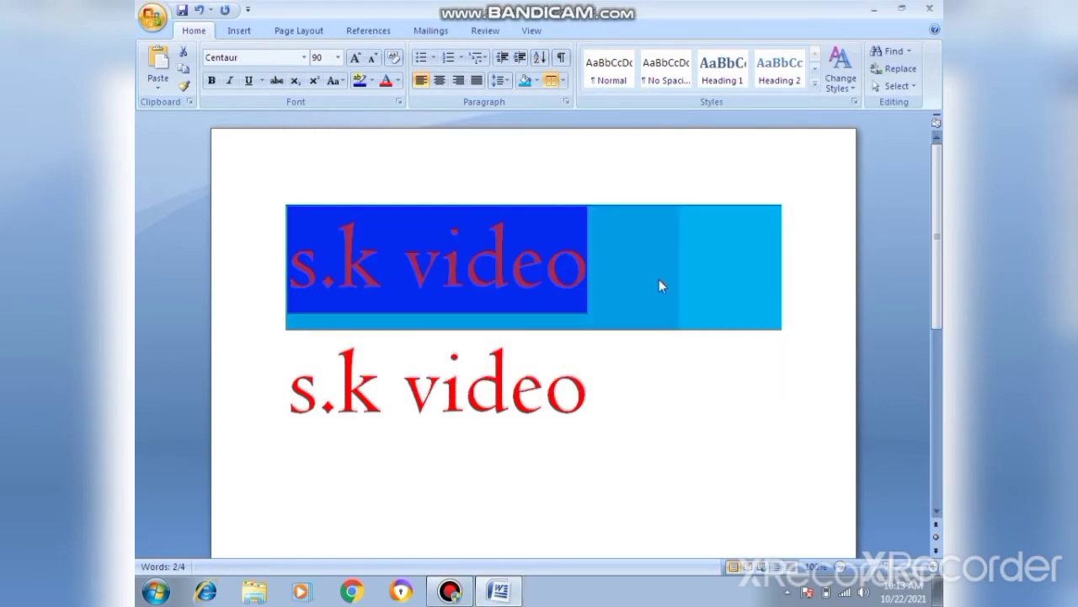
Add inside borders, then all borders, around the light-blue shaded first line.
left_click(563, 81)
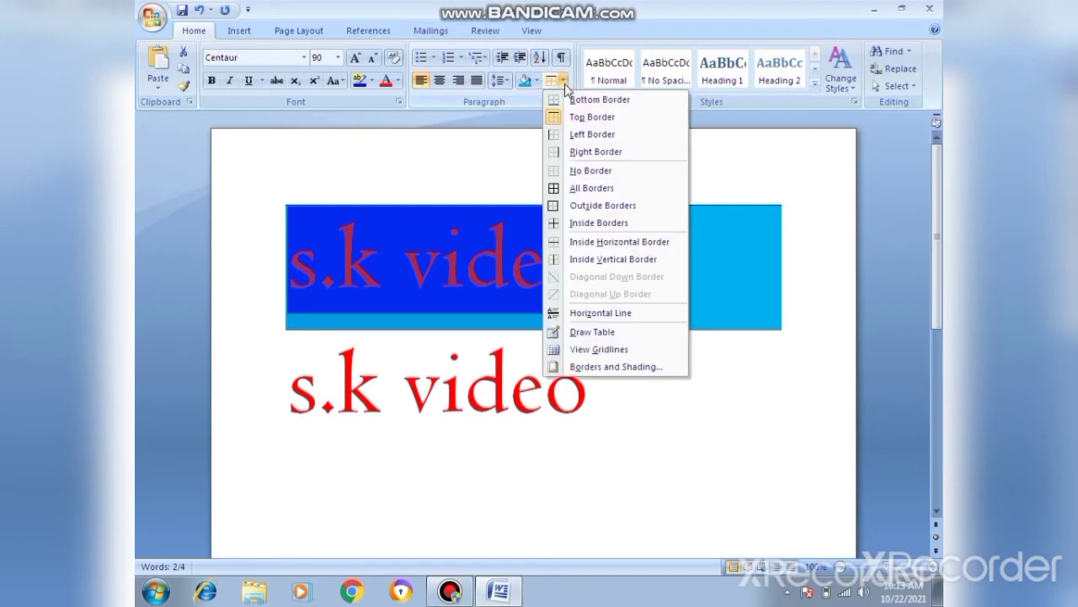
left_click(600, 223)
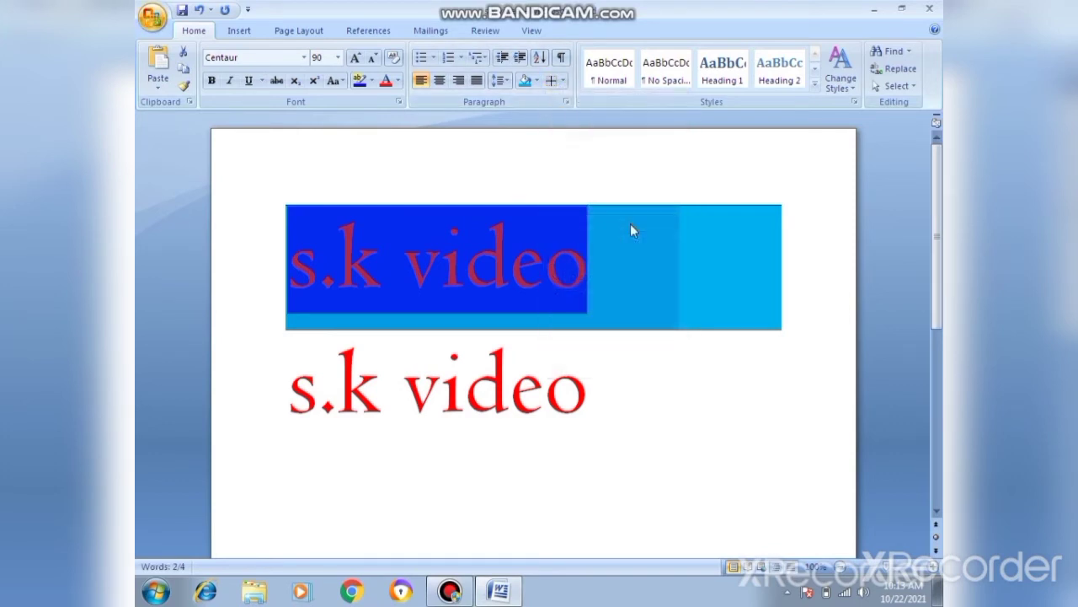
left_click(562, 81)
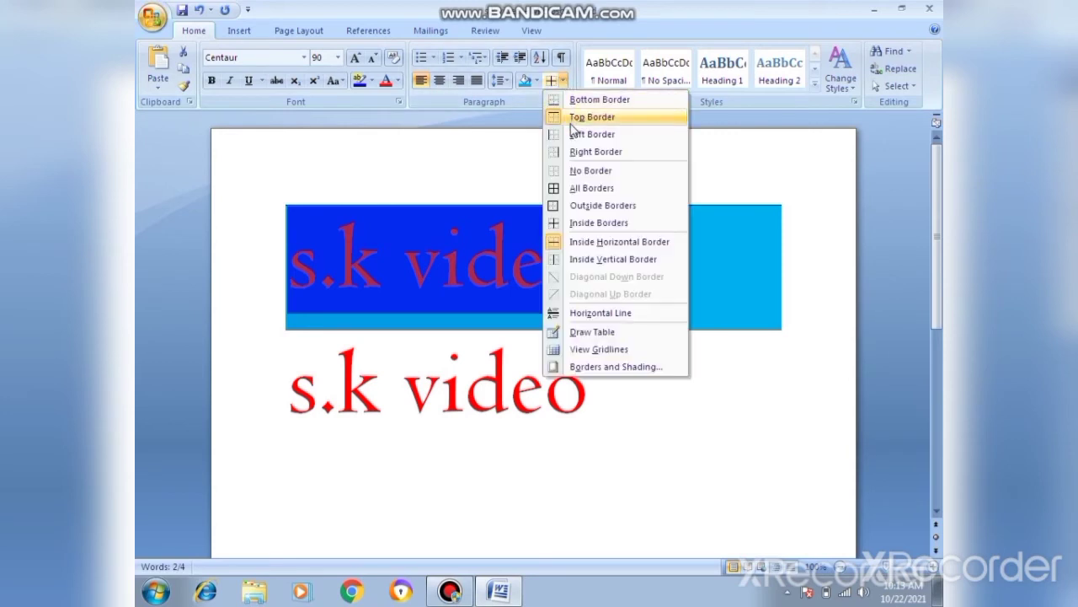
left_click(576, 188)
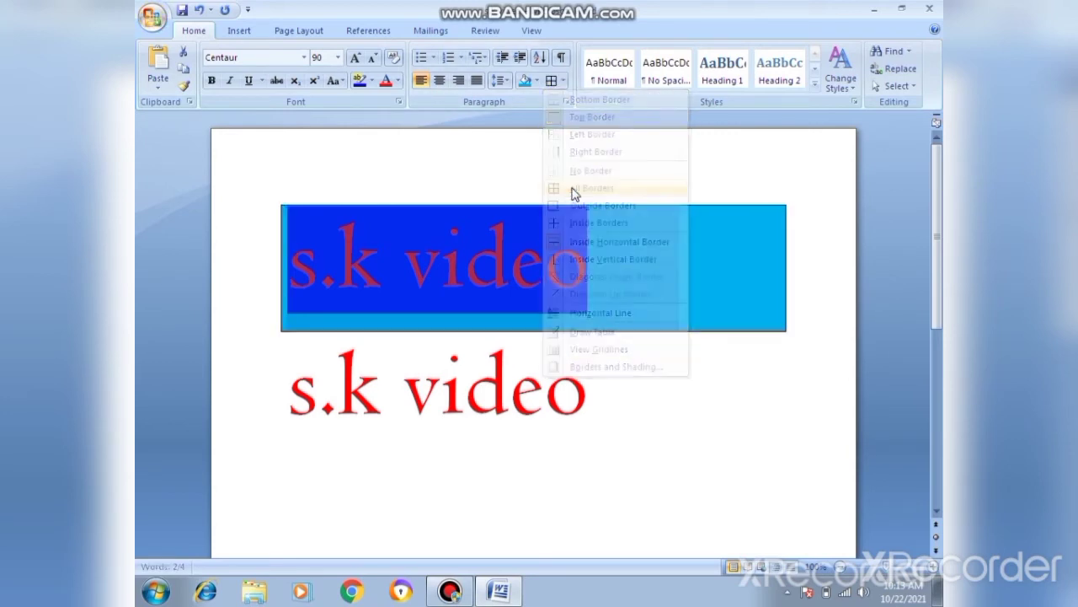
left_click(753, 393)
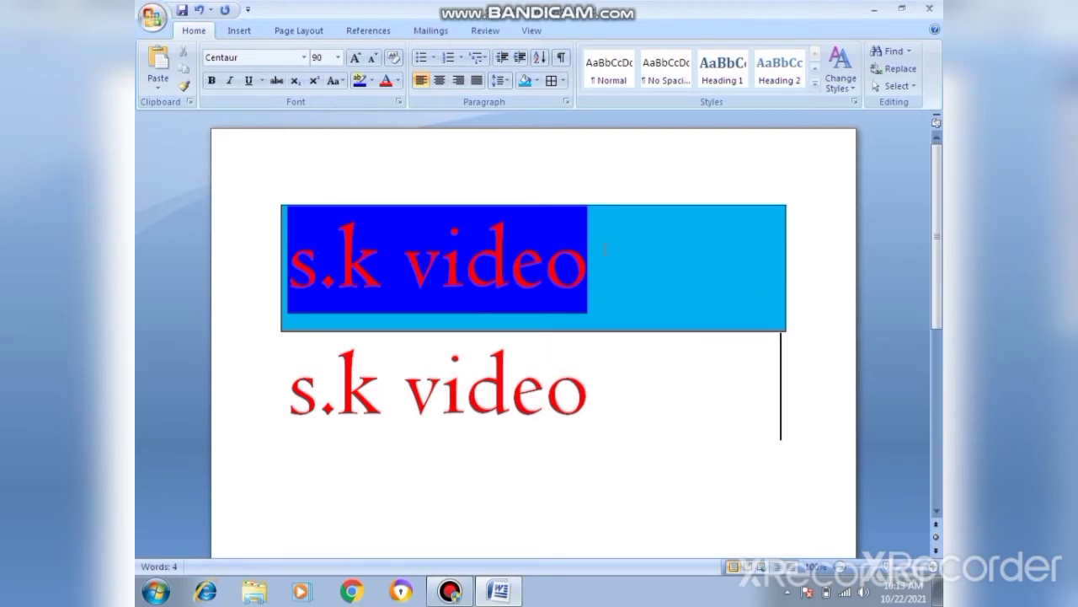
Toggle formatting marks on and off, leaving them hidden, then bring up the Sort Text options.
left_click(557, 64)
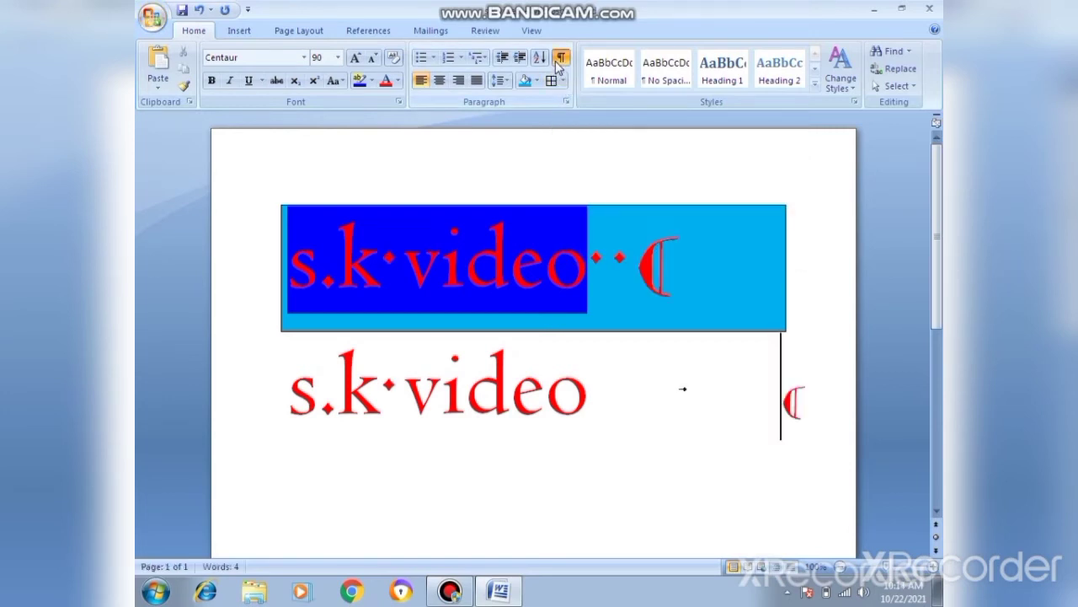
left_click(557, 64)
left_click(557, 65)
left_click(557, 66)
left_click(557, 66)
left_click(557, 66)
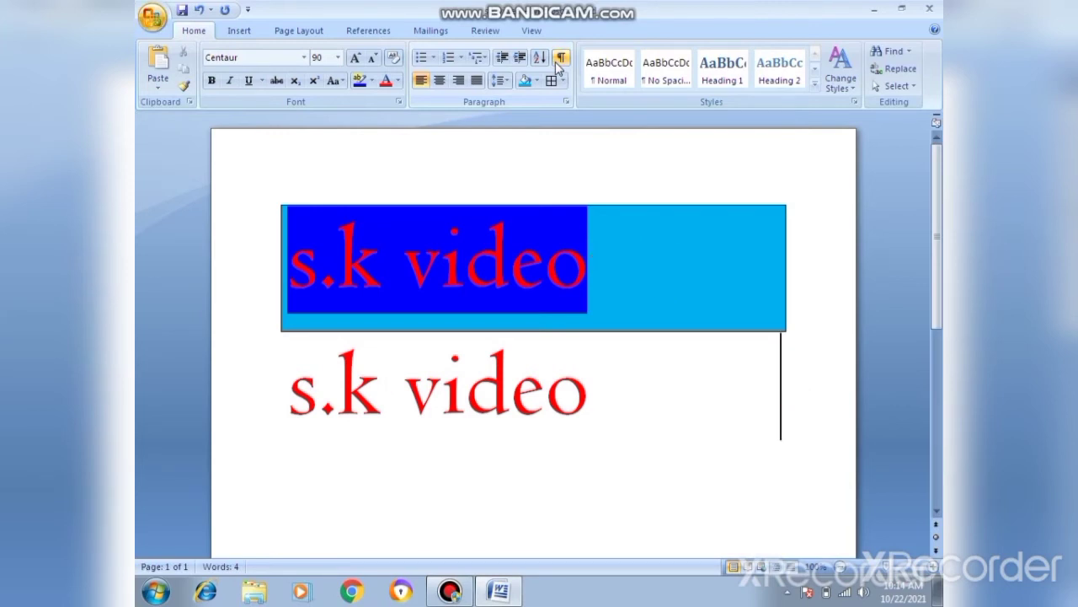
left_click(557, 66)
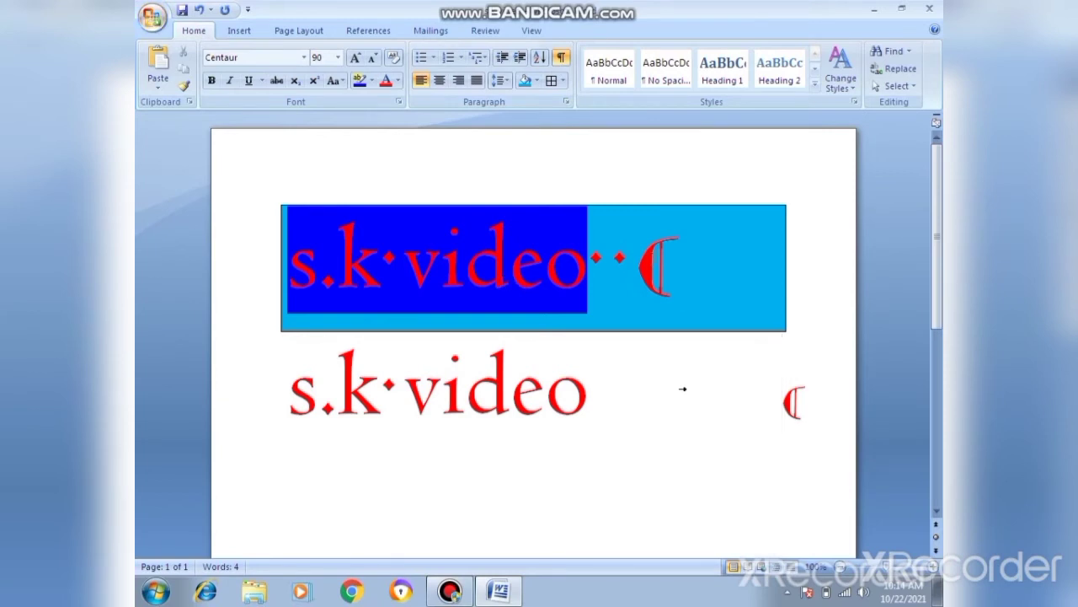
left_click(561, 58)
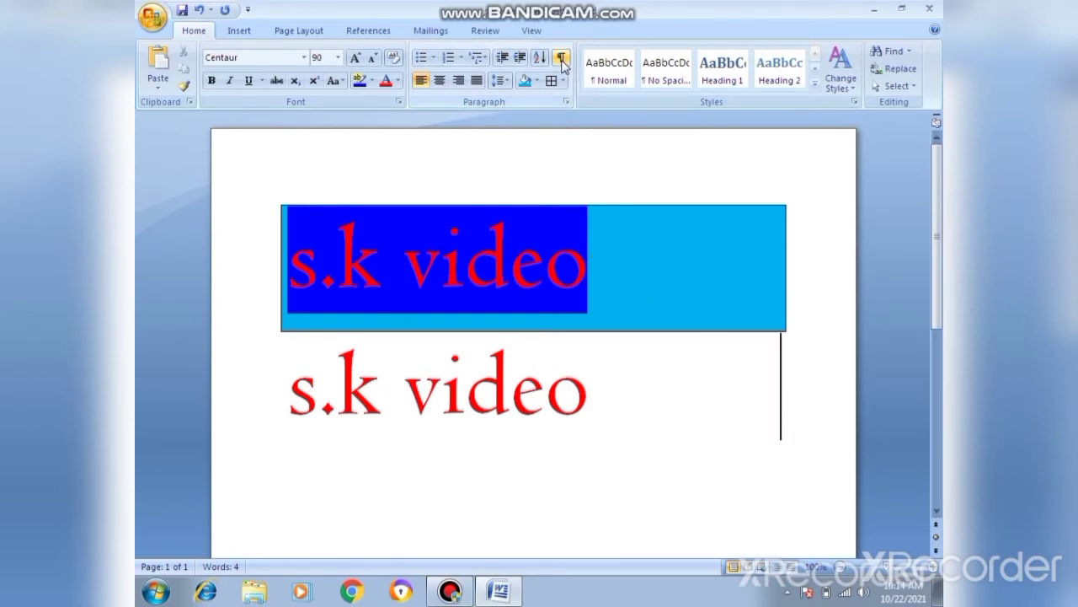
left_click(539, 57)
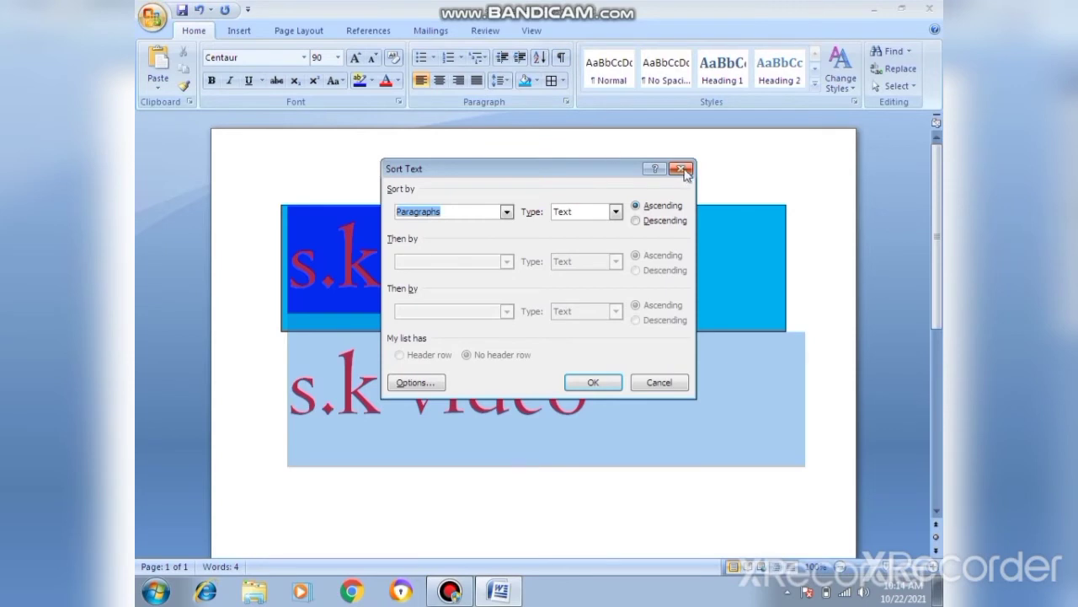
Close the Sort Text dialog without sorting the lines.
left_click(684, 169)
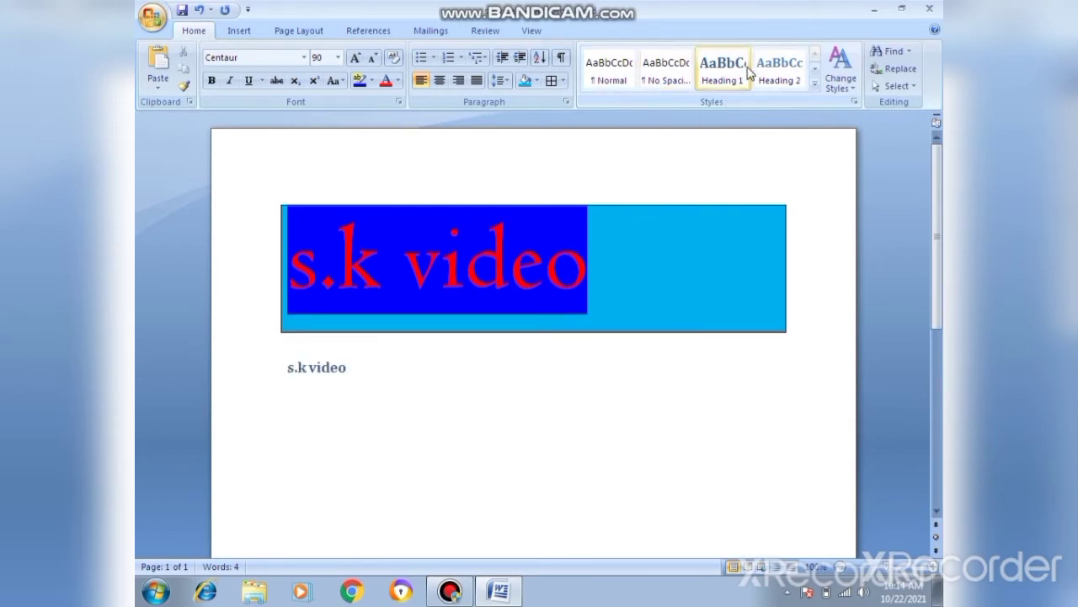
Preview Emphasis, Quote, Intense Quote, Intense Reference and No Spacing styles on the second line.
left_click(814, 84)
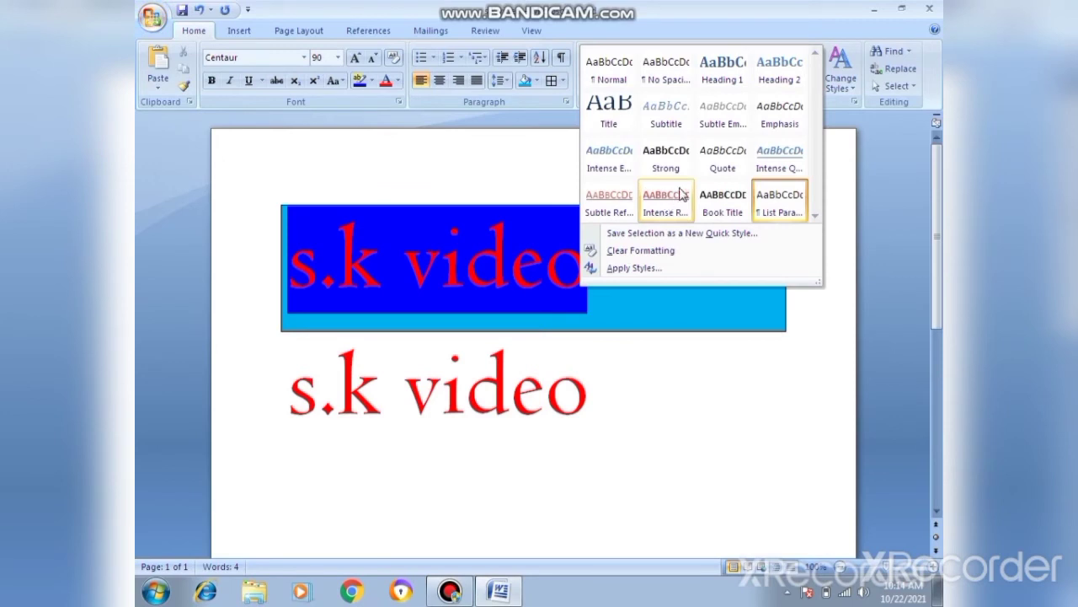
left_click(760, 115)
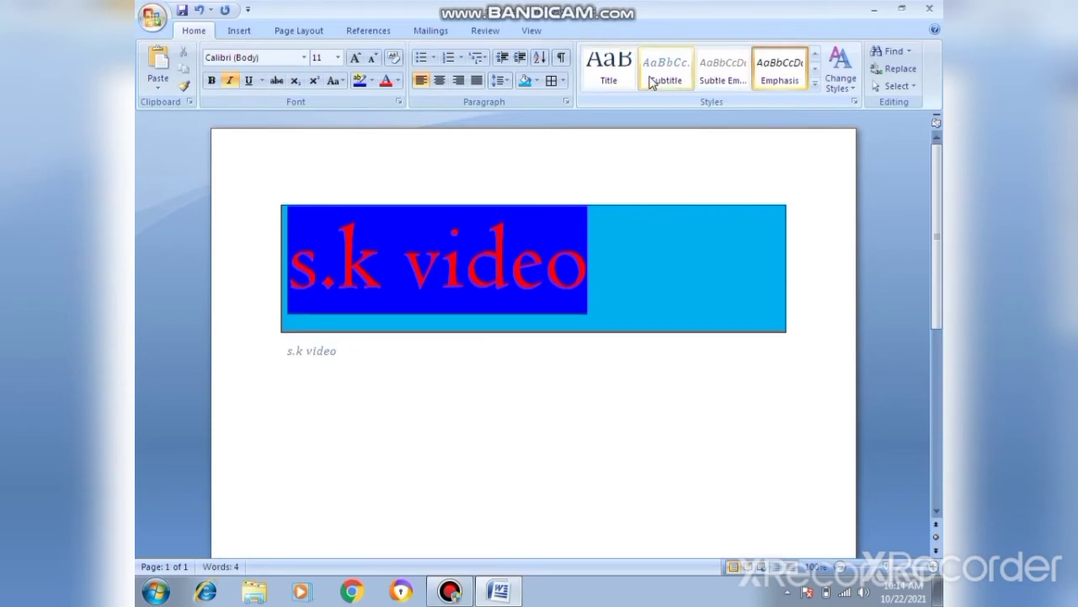
left_click(815, 69)
left_click(729, 76)
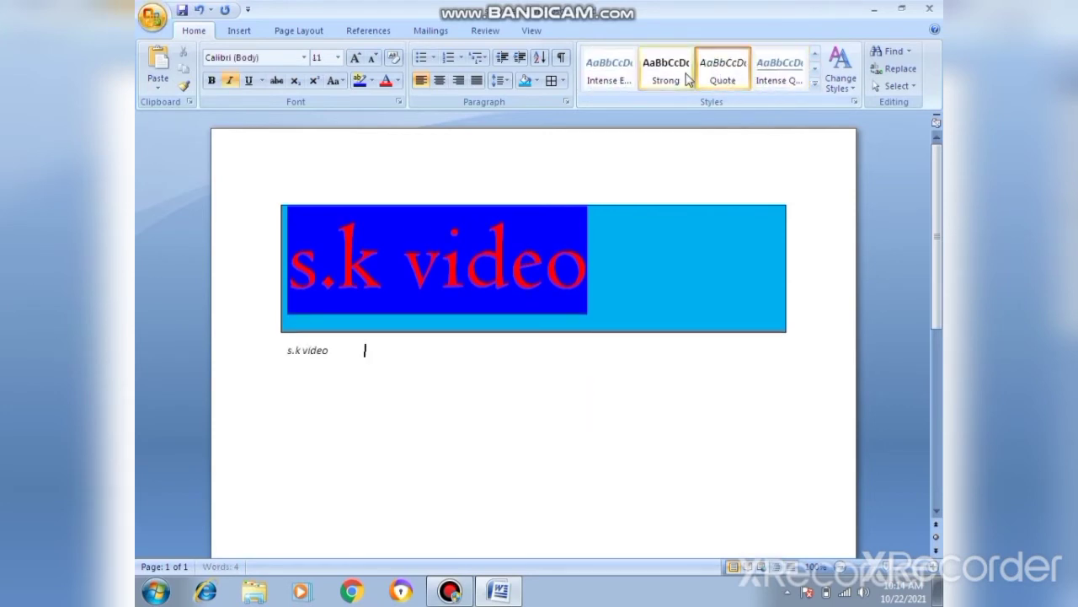
left_click(784, 76)
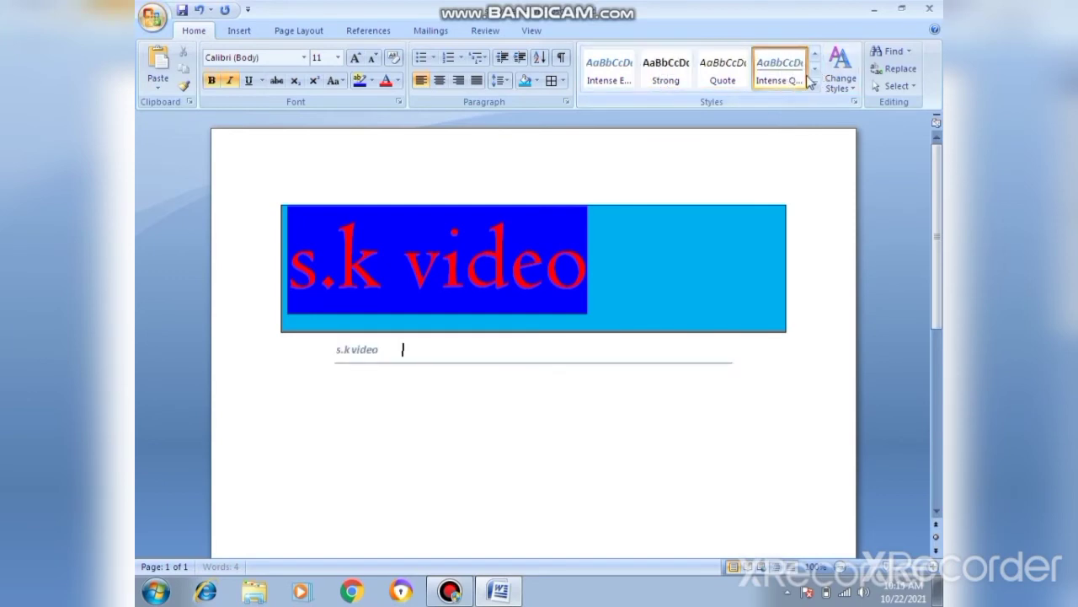
left_click(814, 72)
left_click(666, 72)
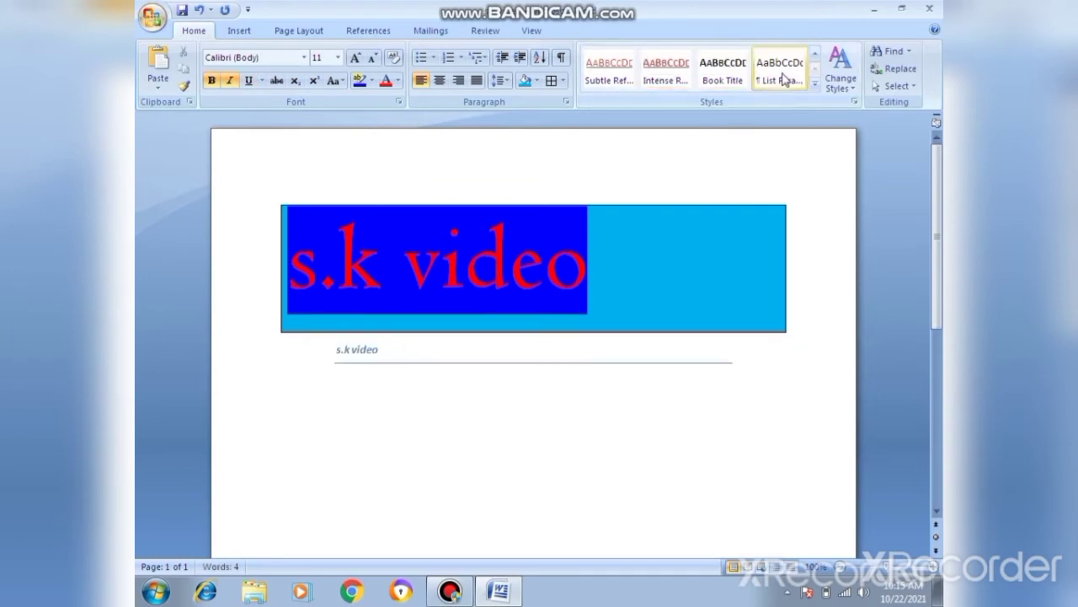
left_click(815, 52)
left_click(815, 52)
left_click(814, 52)
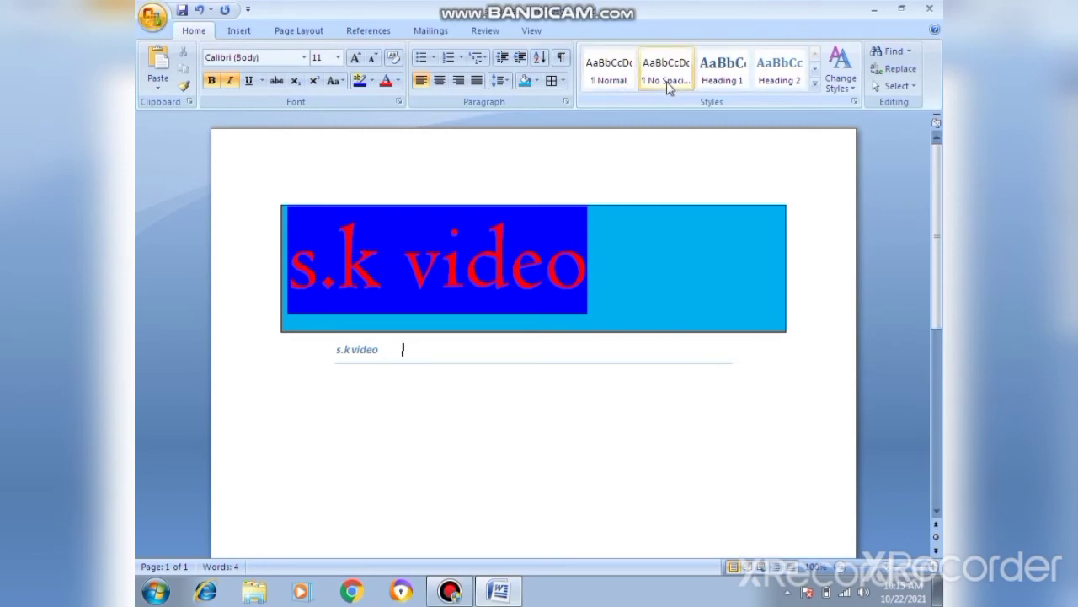
left_click(669, 80)
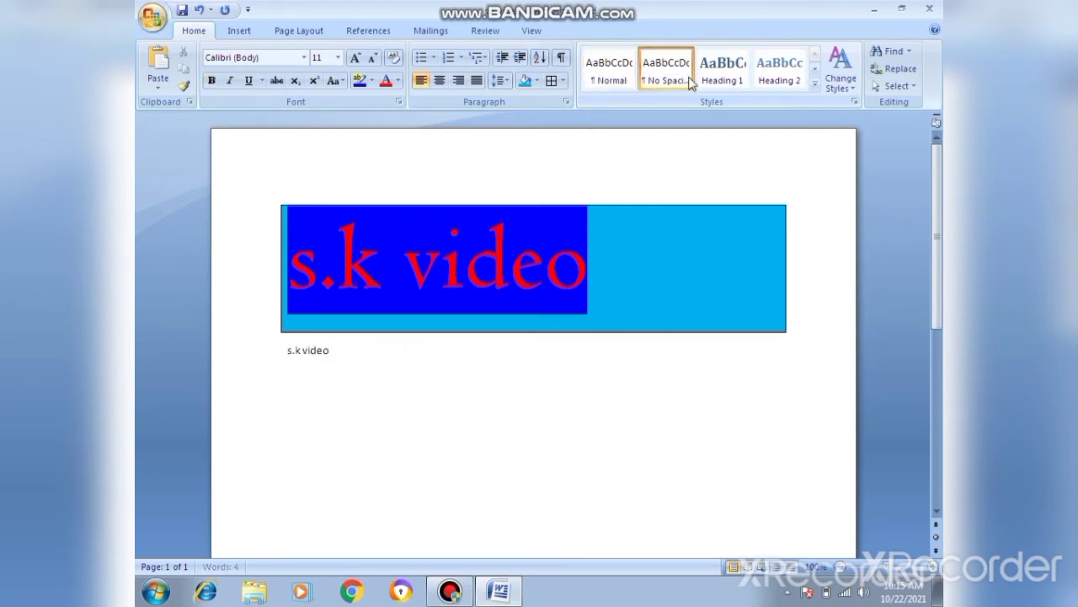
Try Heading 2, Normal and No Spacing, then make the second line a Heading 1.
left_click(722, 75)
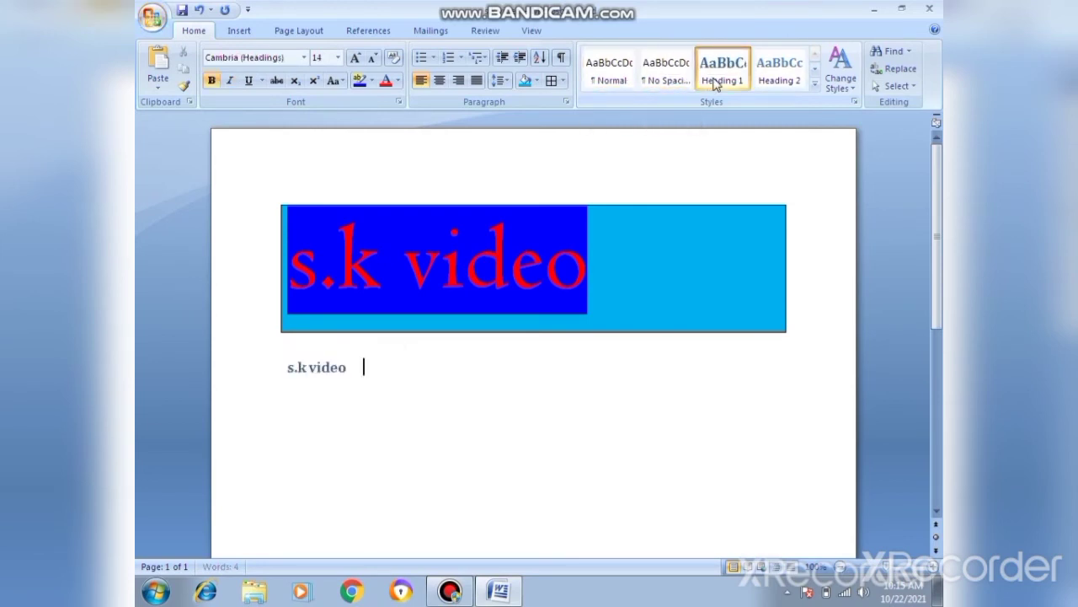
left_click(779, 72)
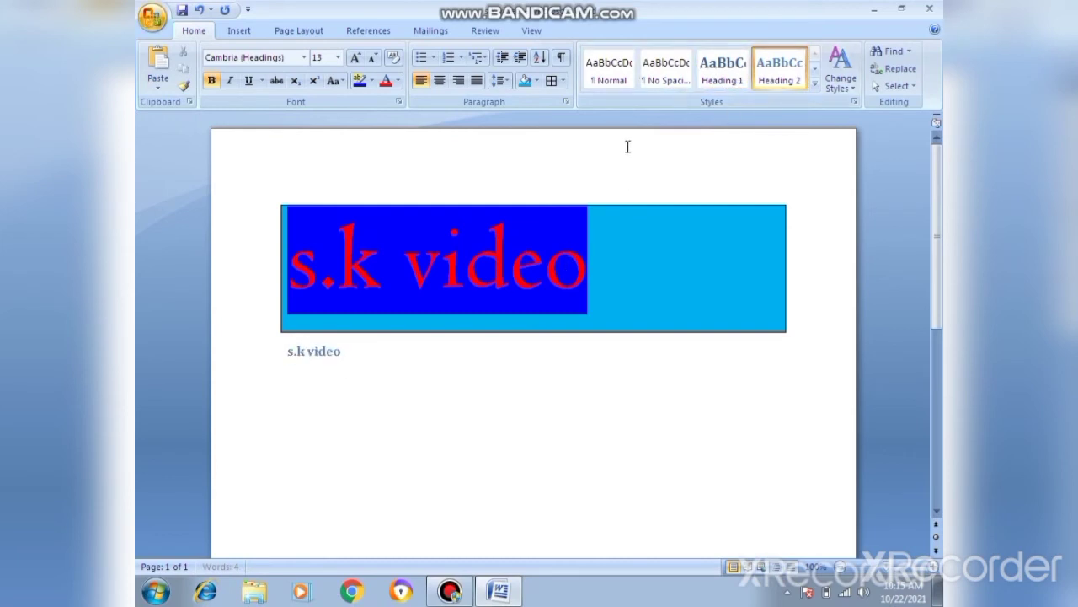
left_click(602, 67)
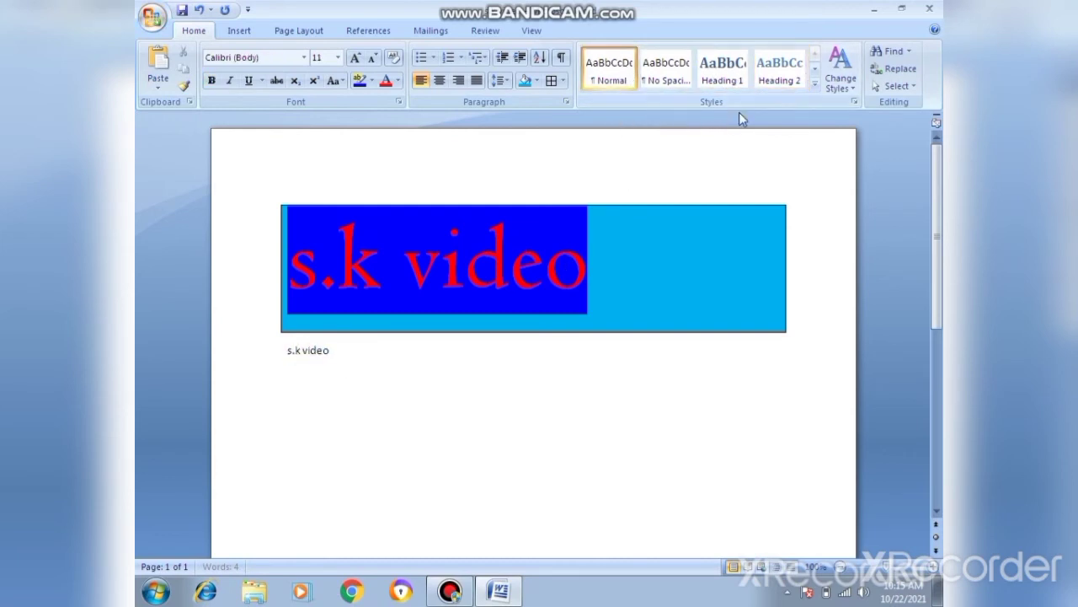
left_click(780, 71)
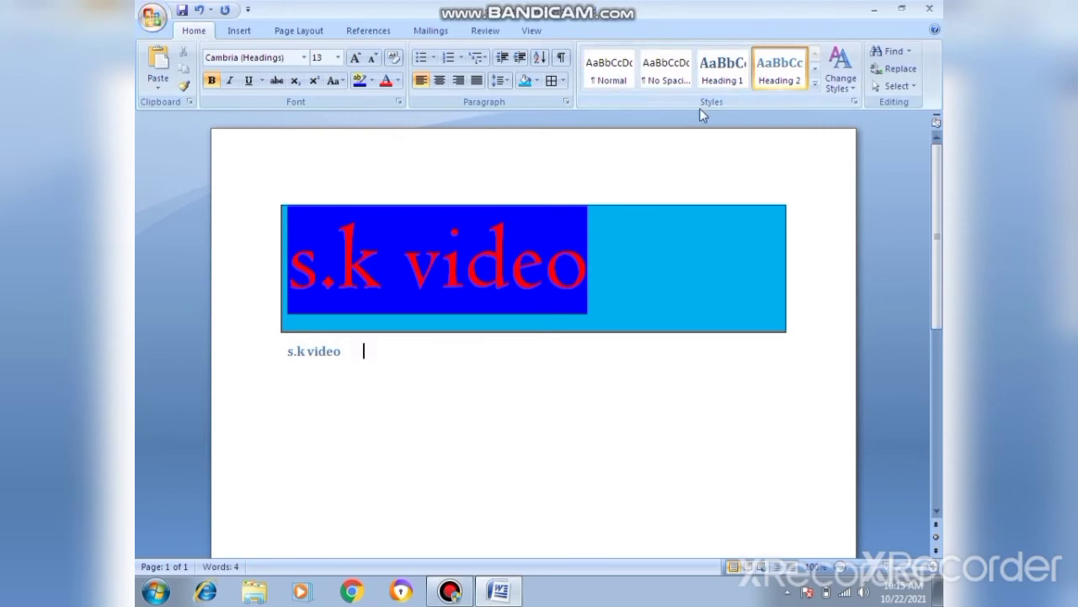
left_click(682, 72)
key("Tab")
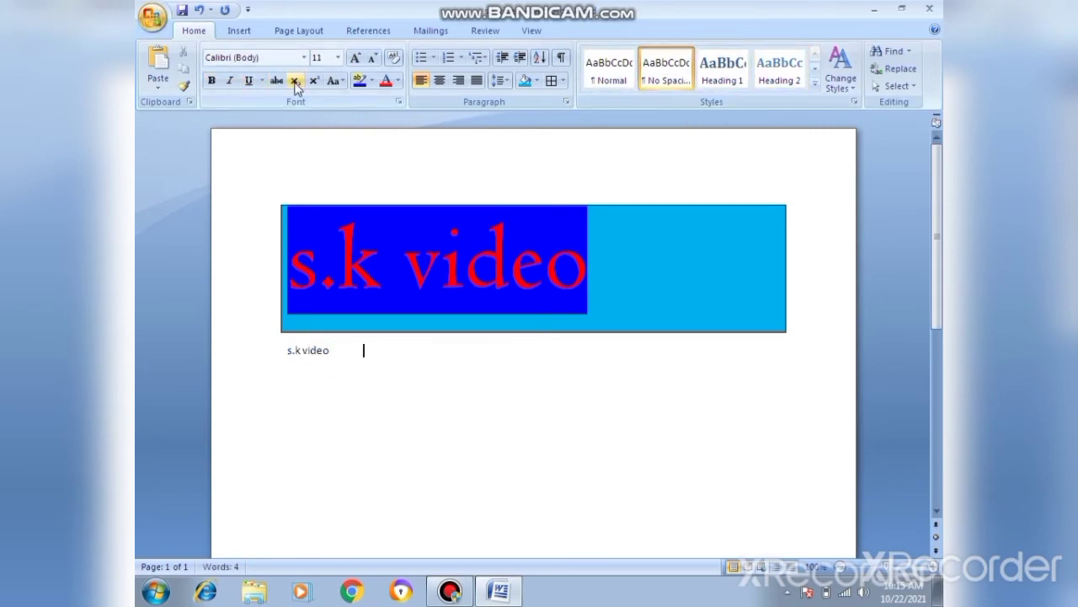
left_click(619, 79)
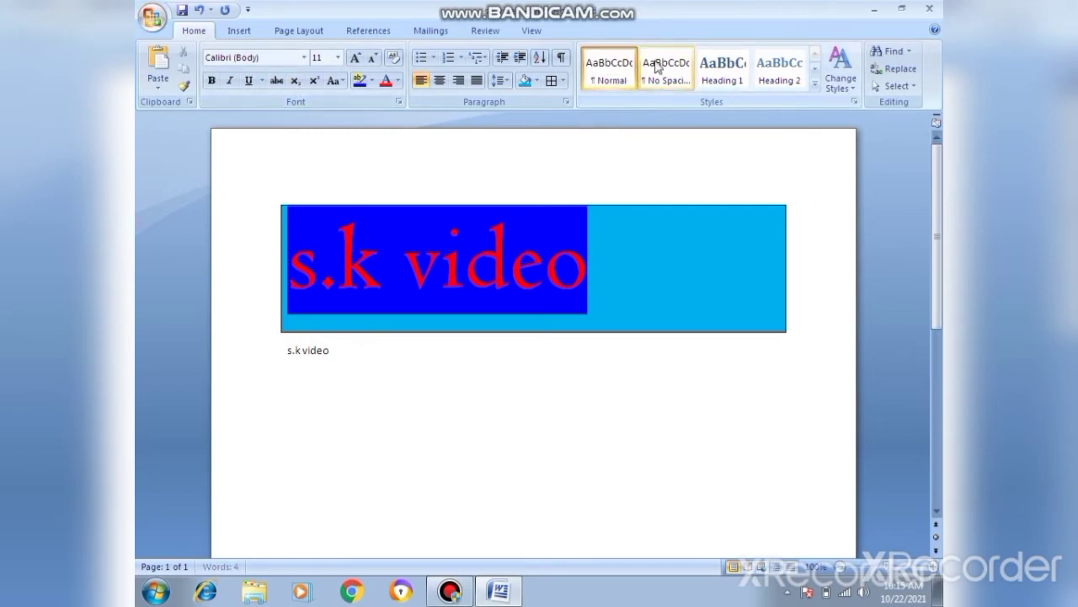
left_click(722, 76)
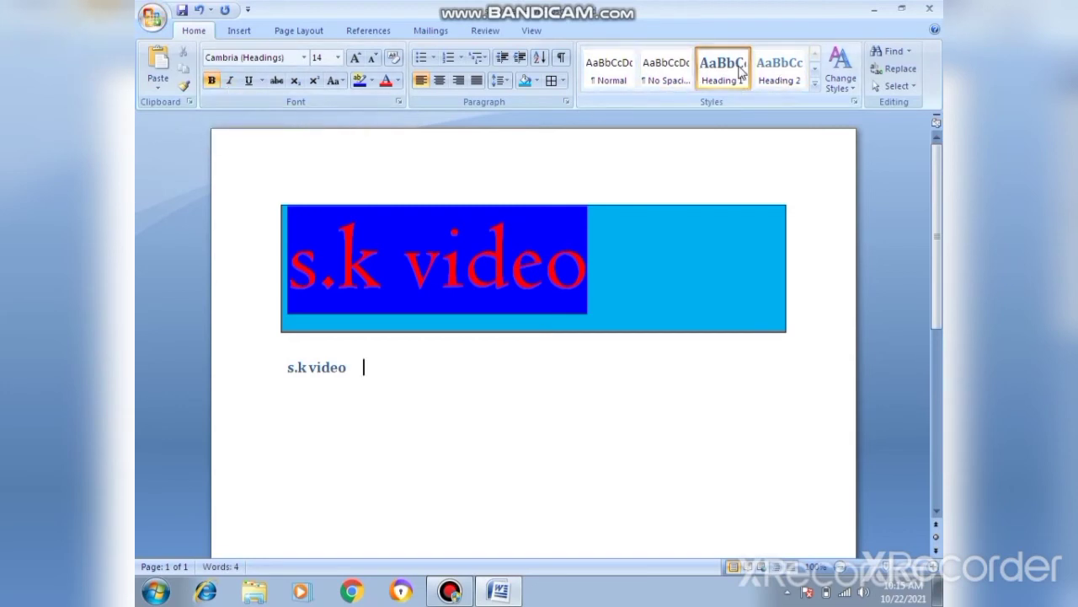
Look at the Change Styles colour schemes and close them without changes.
left_click(850, 82)
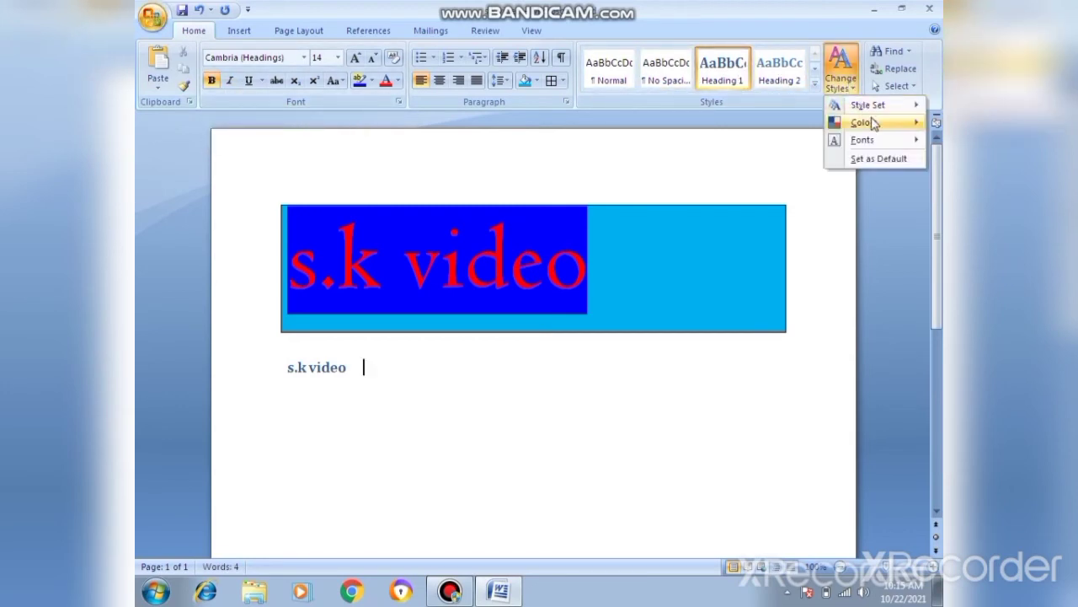
mouse_move(871, 107)
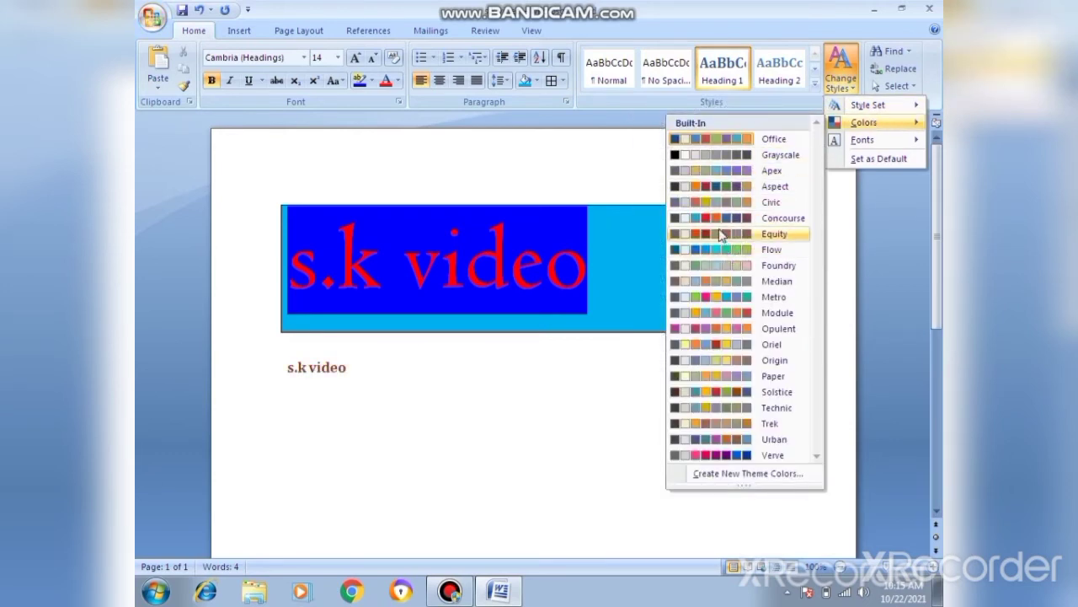
left_click(630, 178)
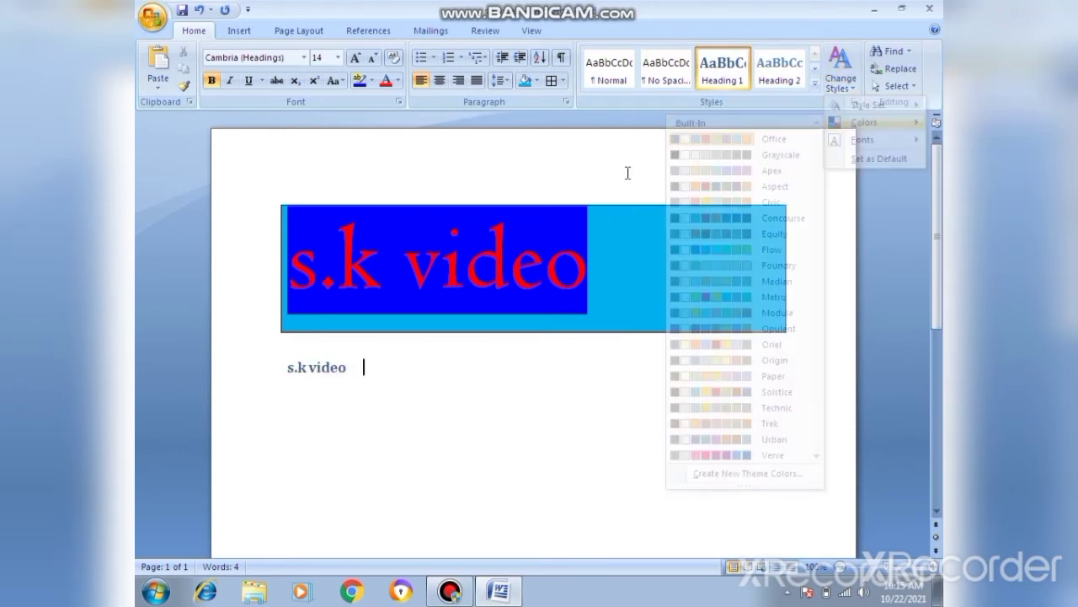
Select the 's.k video' heading line and grow its font from 14 to 100 pt.
left_click_drag(286, 367, 431, 373)
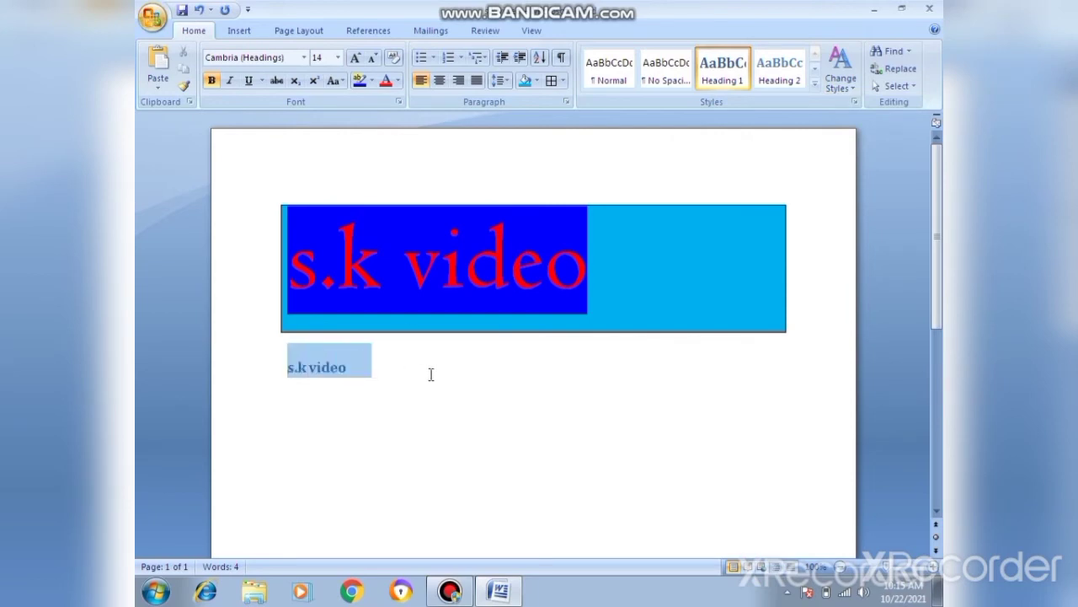
left_click(355, 57)
left_click(355, 58)
left_click(355, 57)
left_click(355, 58)
left_click(354, 57)
double_click(355, 57)
left_click(354, 57)
double_click(355, 57)
left_click(355, 57)
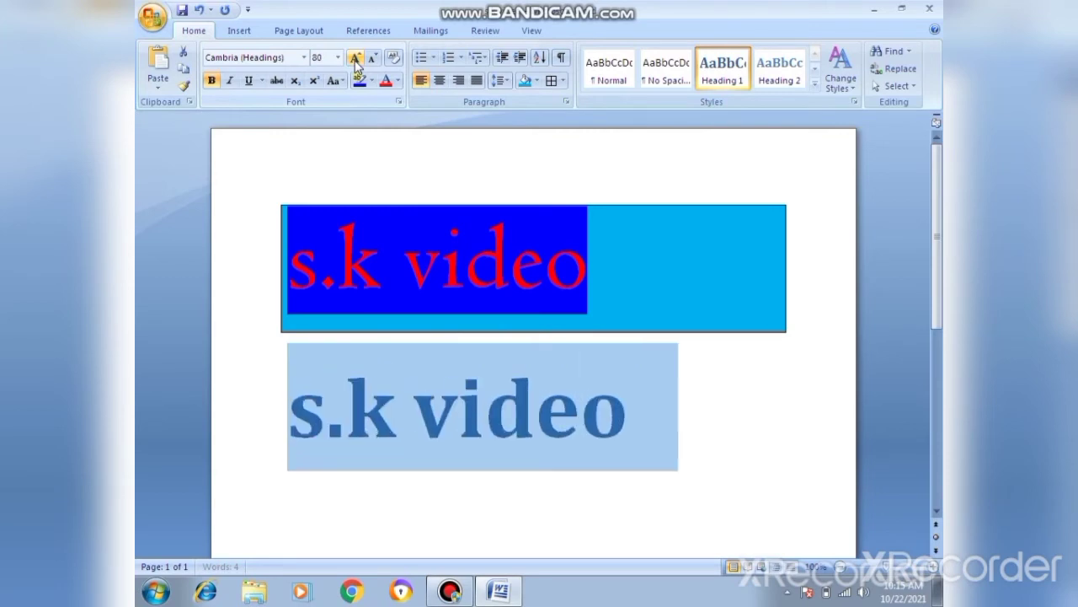
left_click(355, 59)
left_click(355, 61)
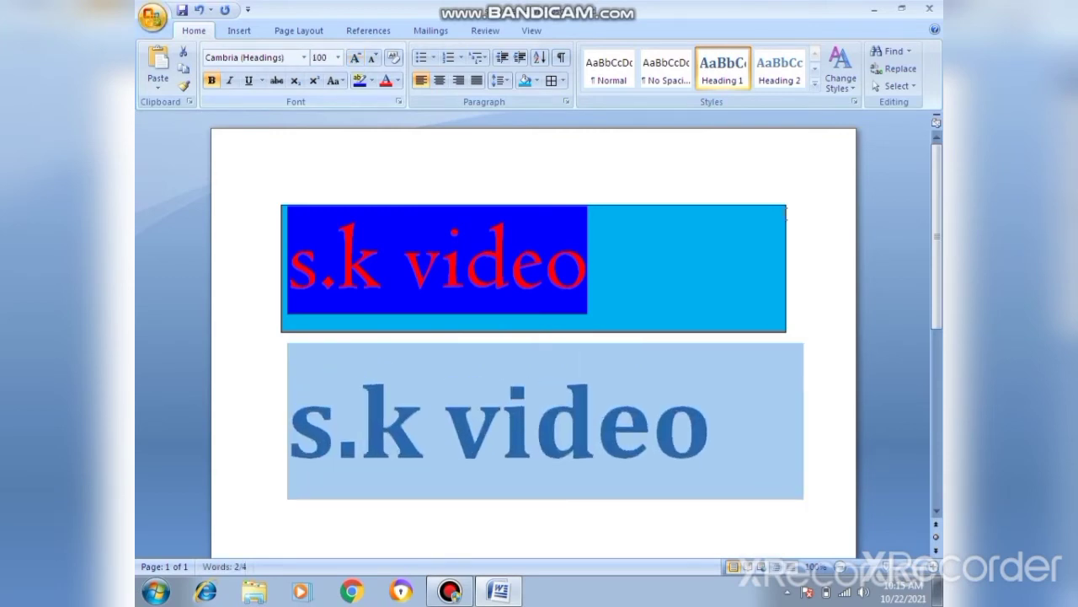
left_click(842, 93)
mouse_move(864, 124)
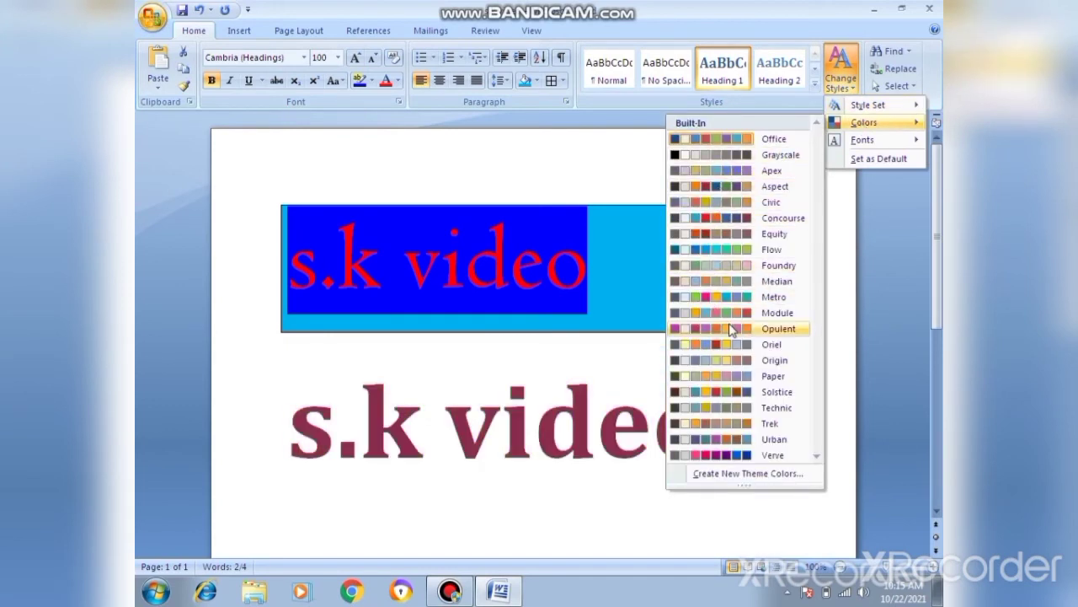
left_click(769, 361)
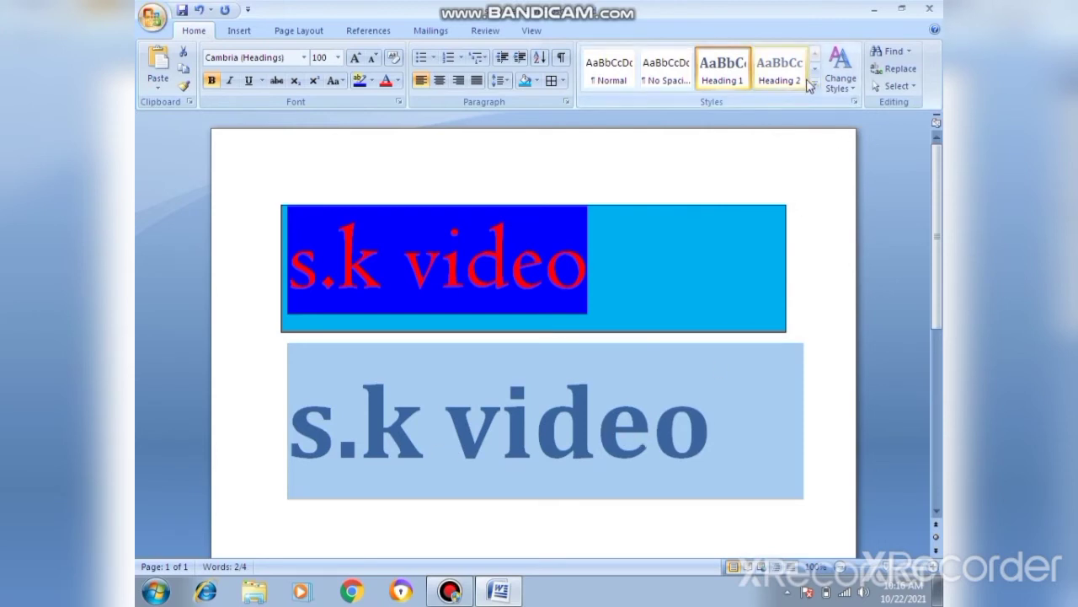
left_click(842, 80)
mouse_move(853, 106)
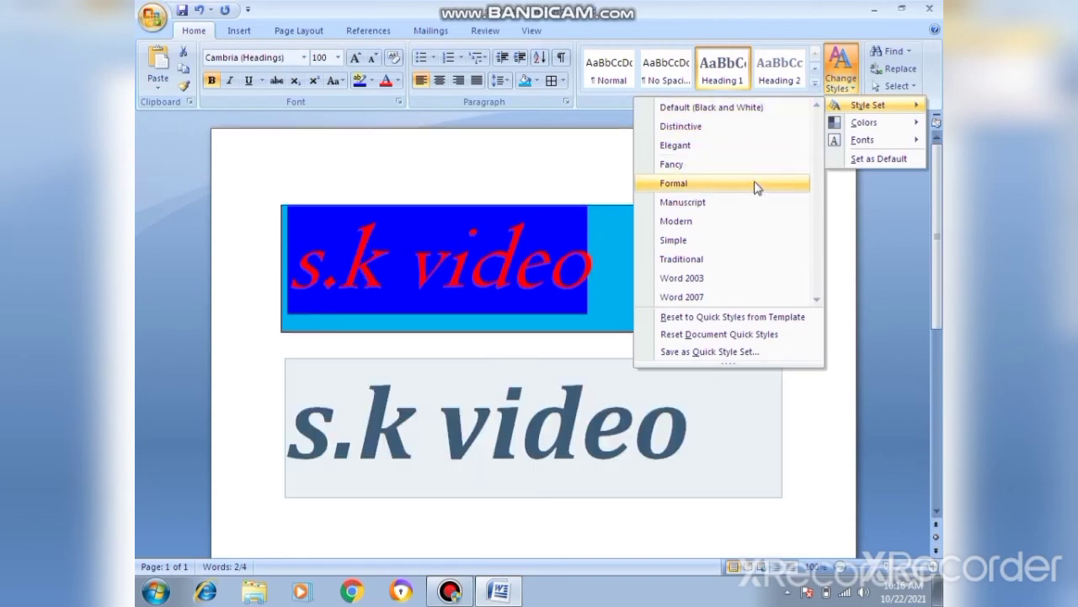
left_click(741, 182)
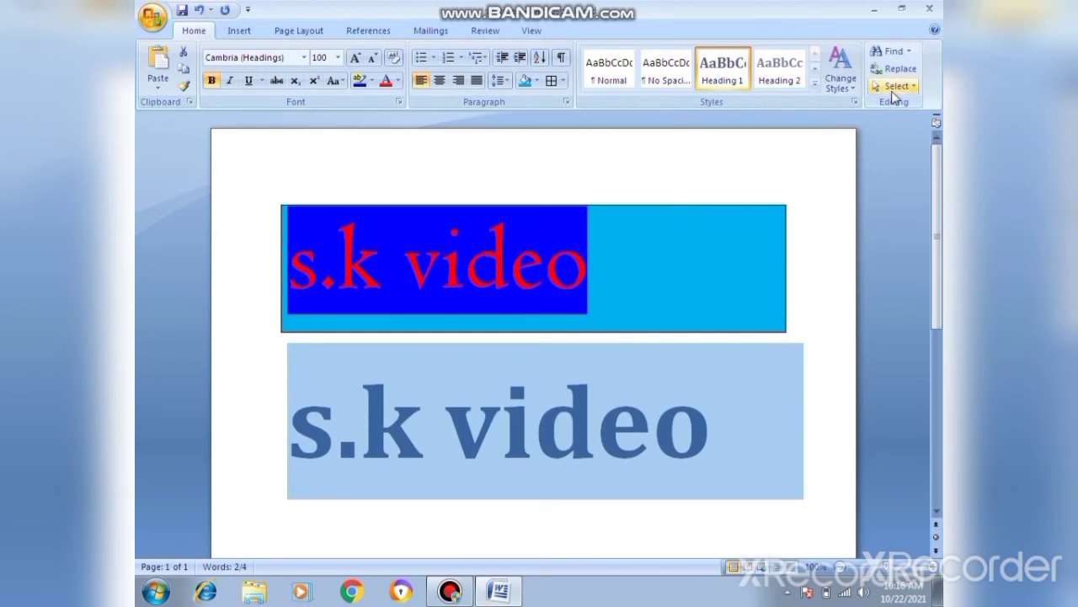
Search the document for 's.k' with Find Next.
left_click(908, 53)
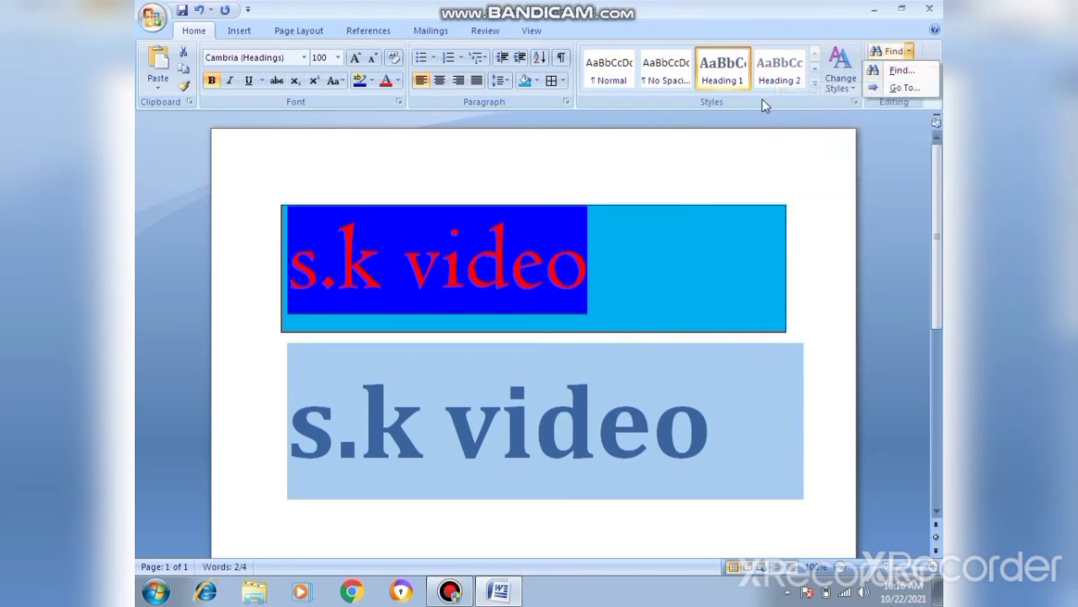
left_click(767, 166)
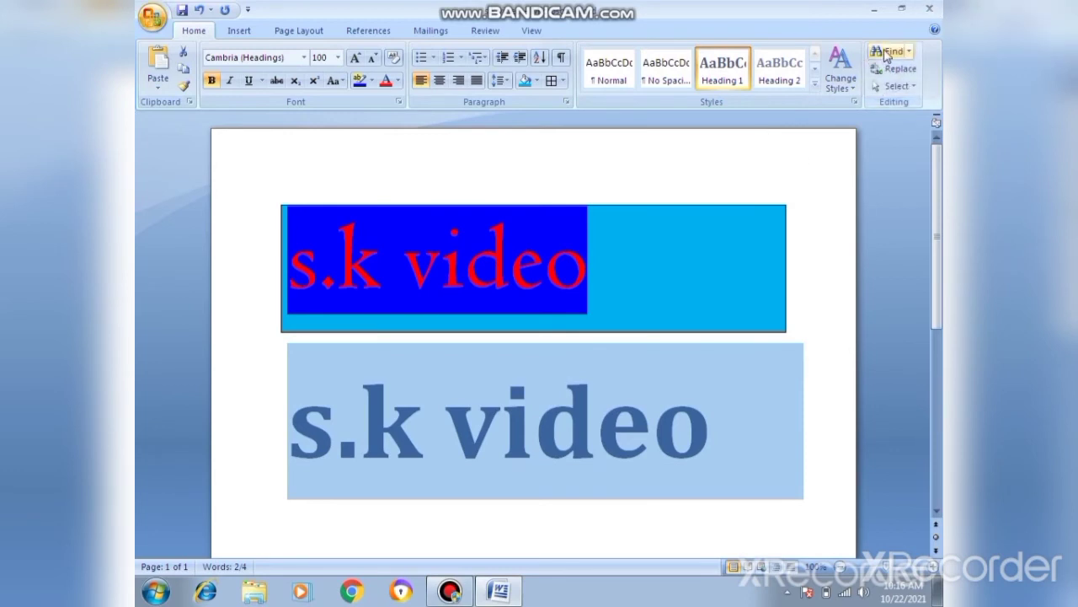
left_click(910, 54)
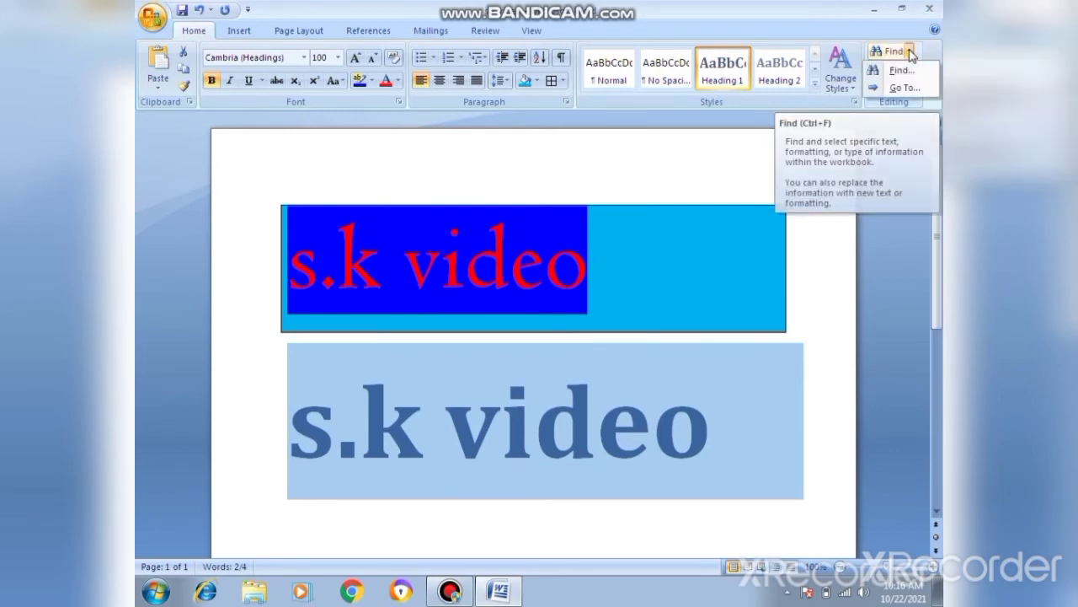
left_click(900, 71)
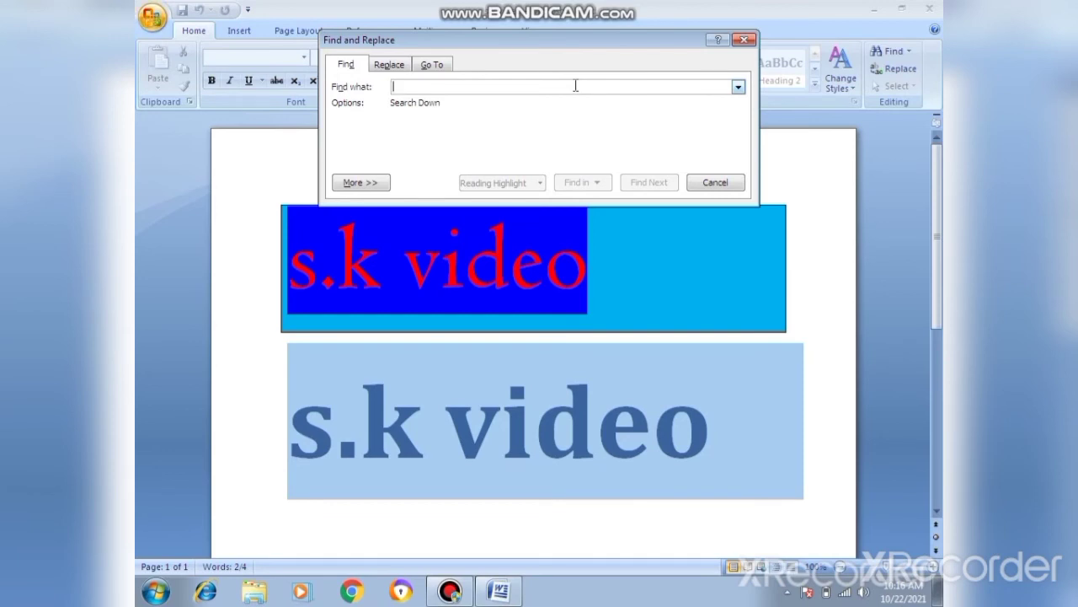
type("s.k")
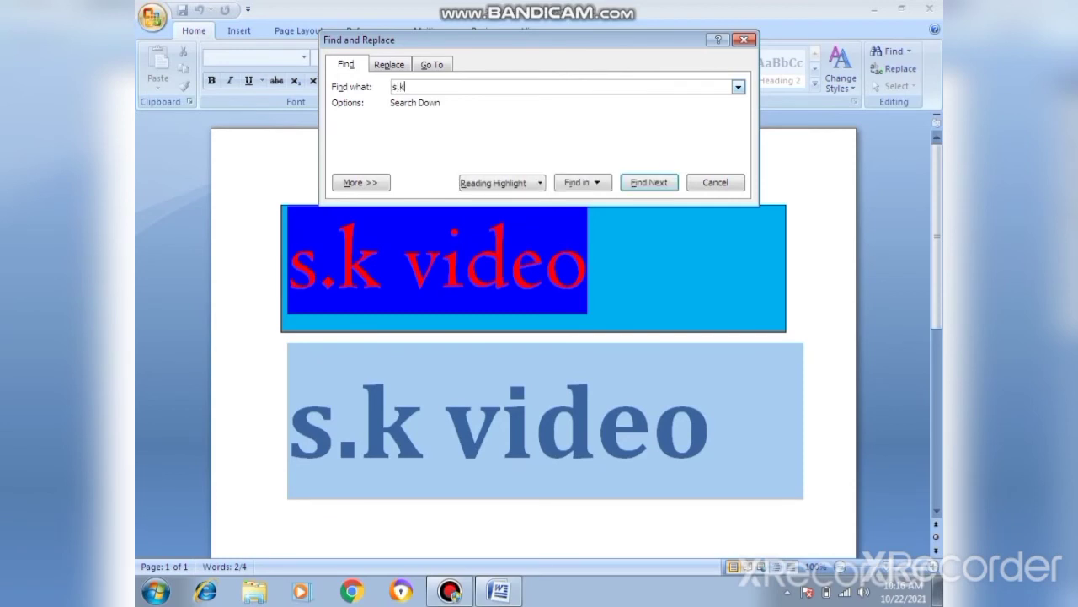
key("Return")
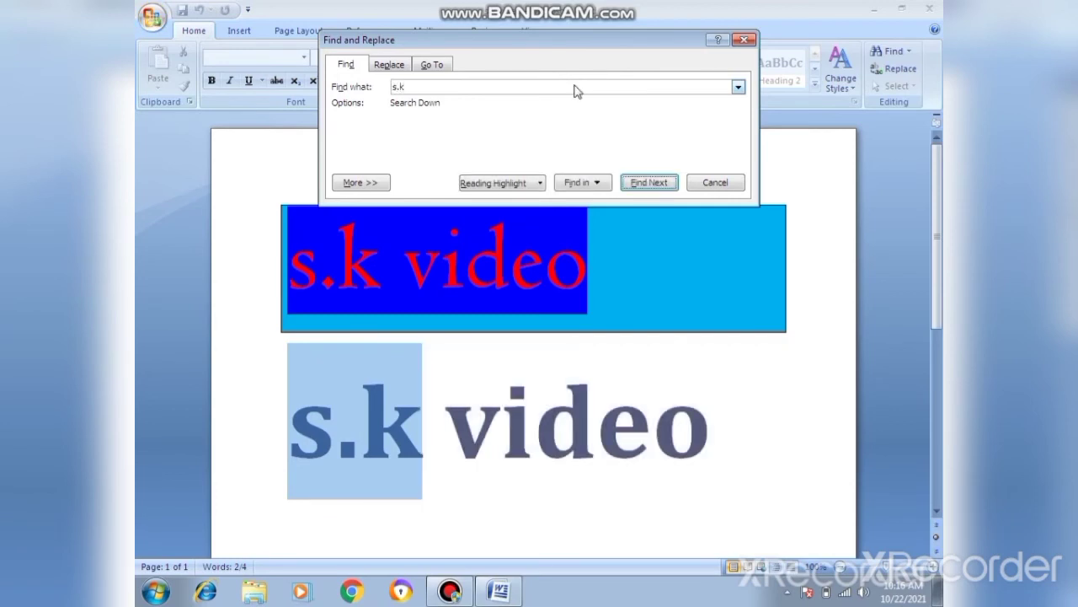
key("Return")
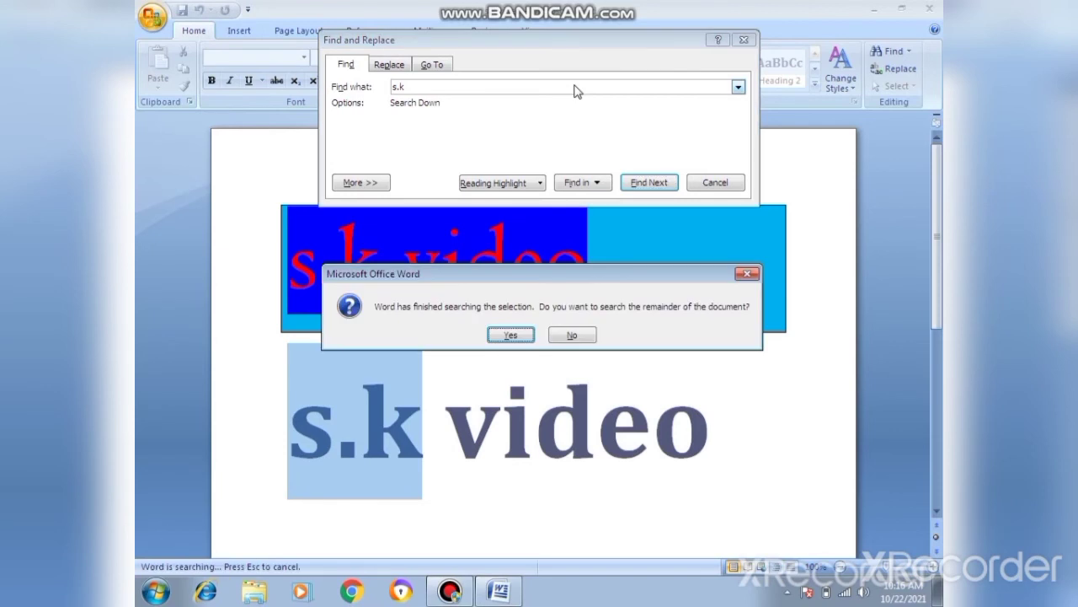
Continue the s.k search from the document's beginning, then switch to Replace.
left_click(513, 337)
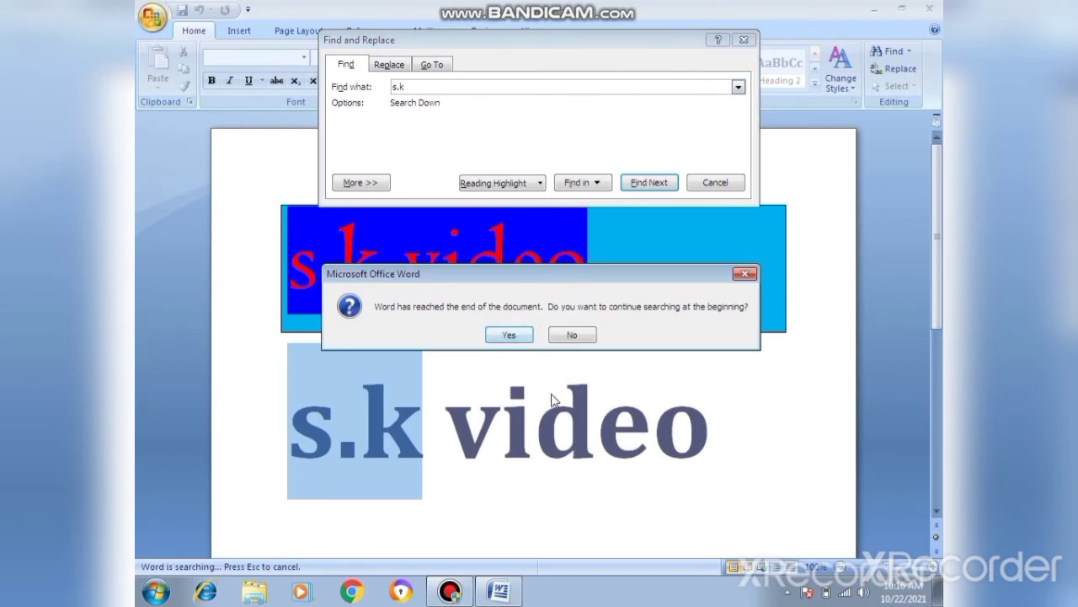
left_click(509, 335)
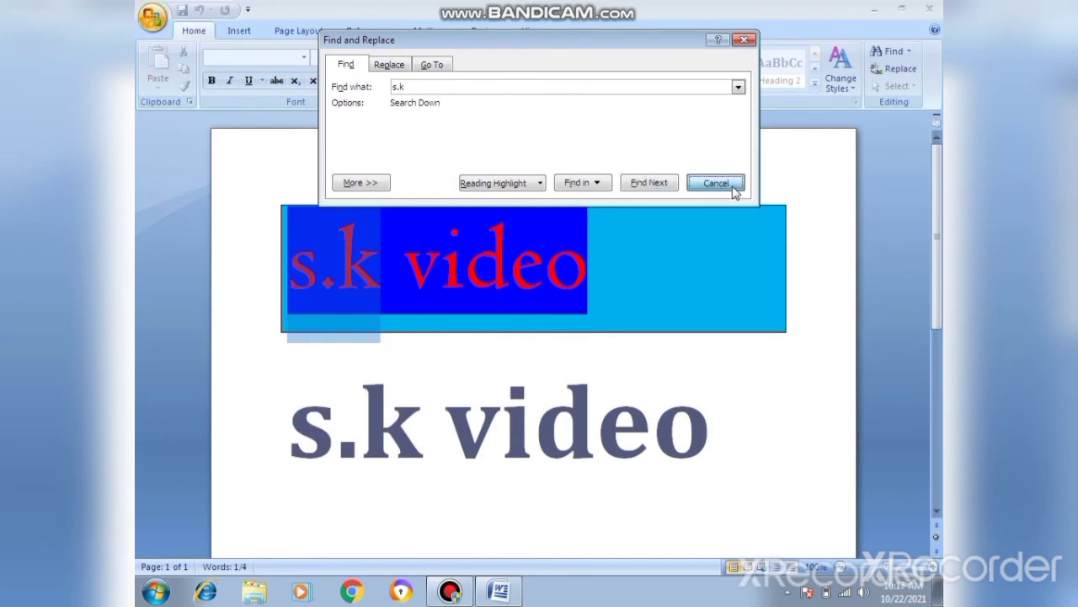
left_click(731, 184)
left_click(895, 69)
type("a.k")
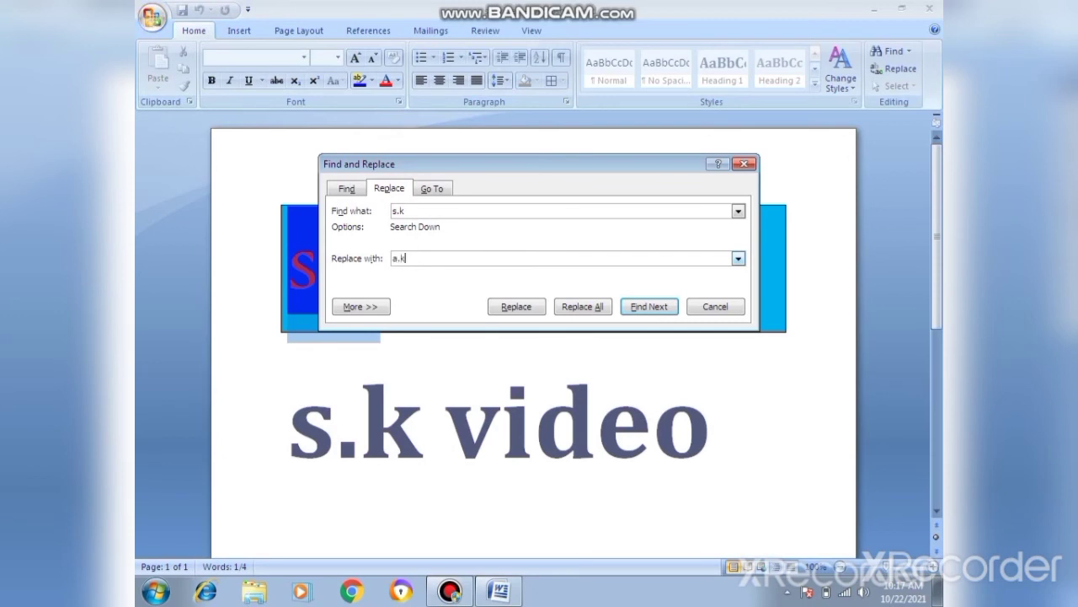
Find the first 's.k' and replace it with 'a.k'.
key("Return")
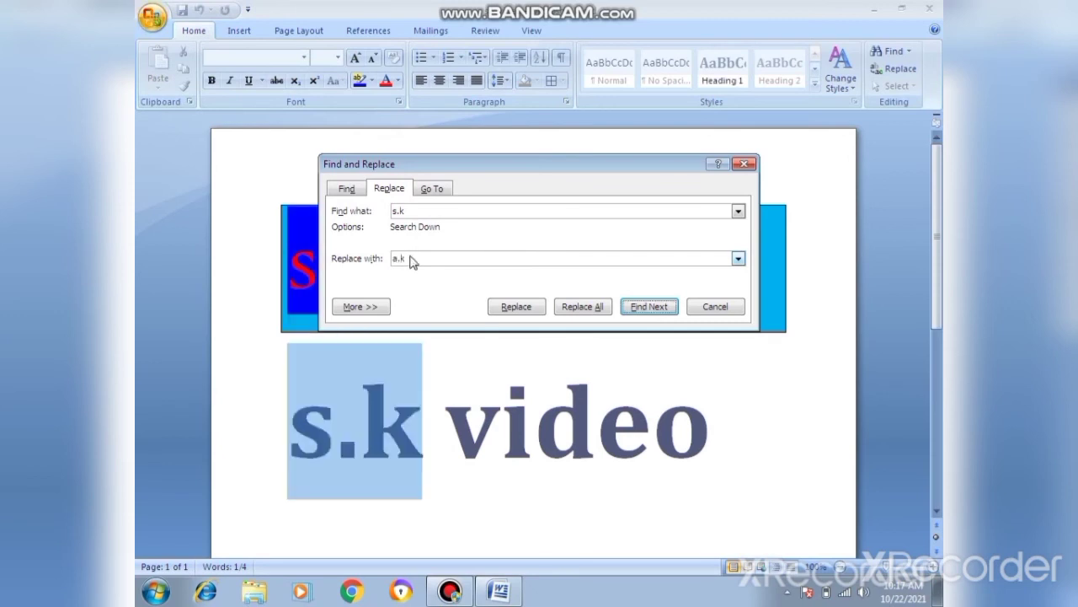
key("Return")
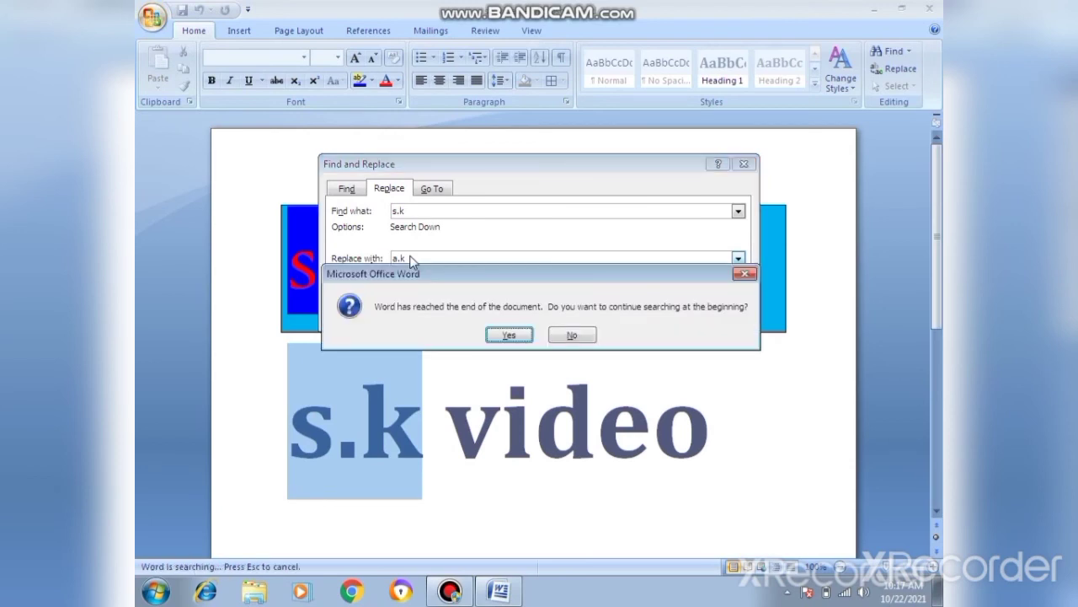
left_click(510, 336)
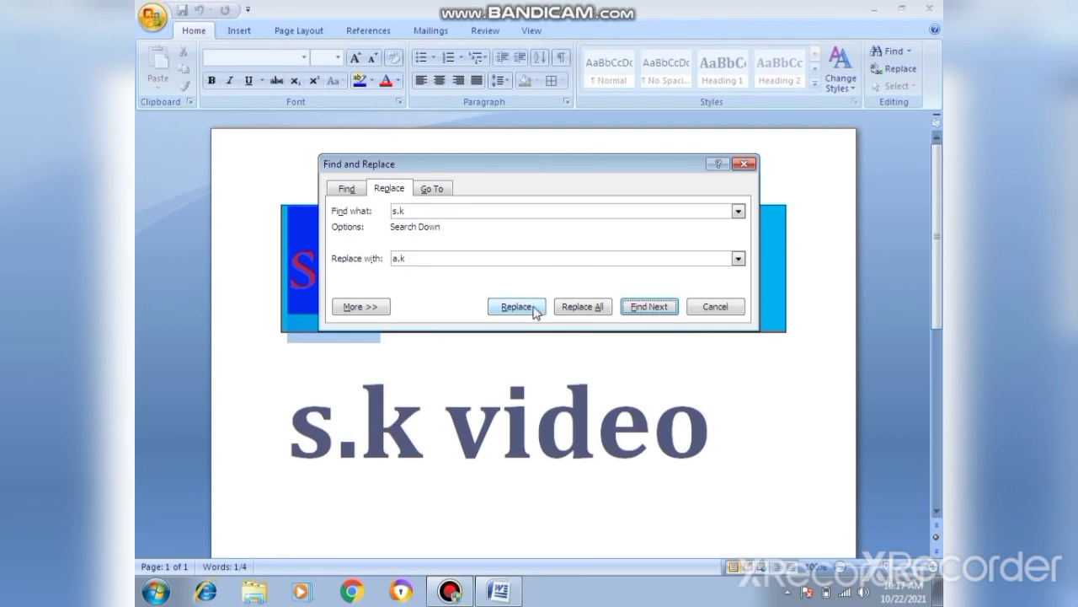
left_click(516, 307)
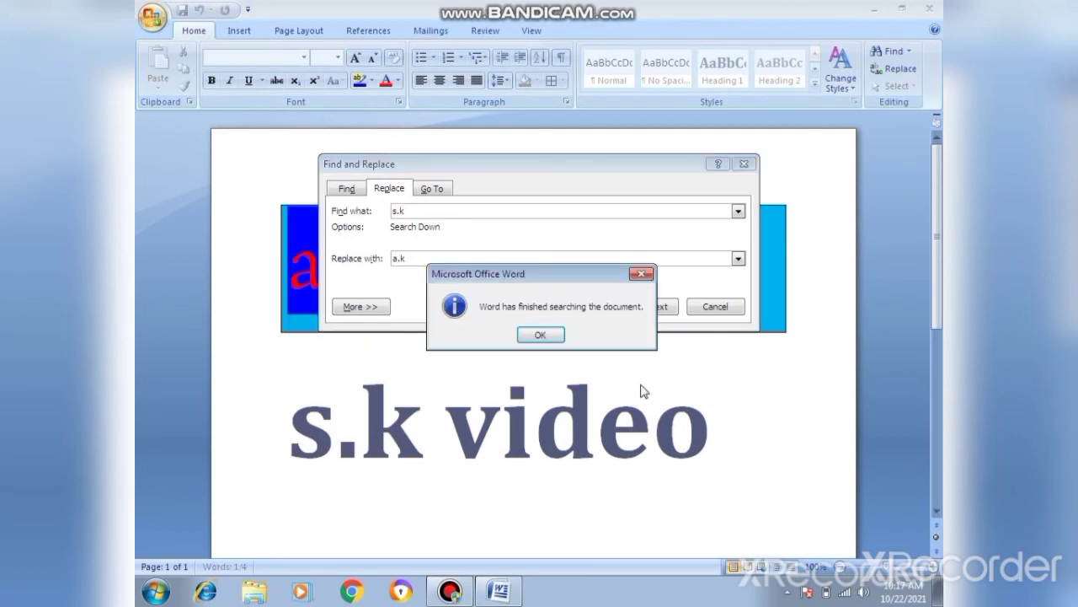
left_click(552, 336)
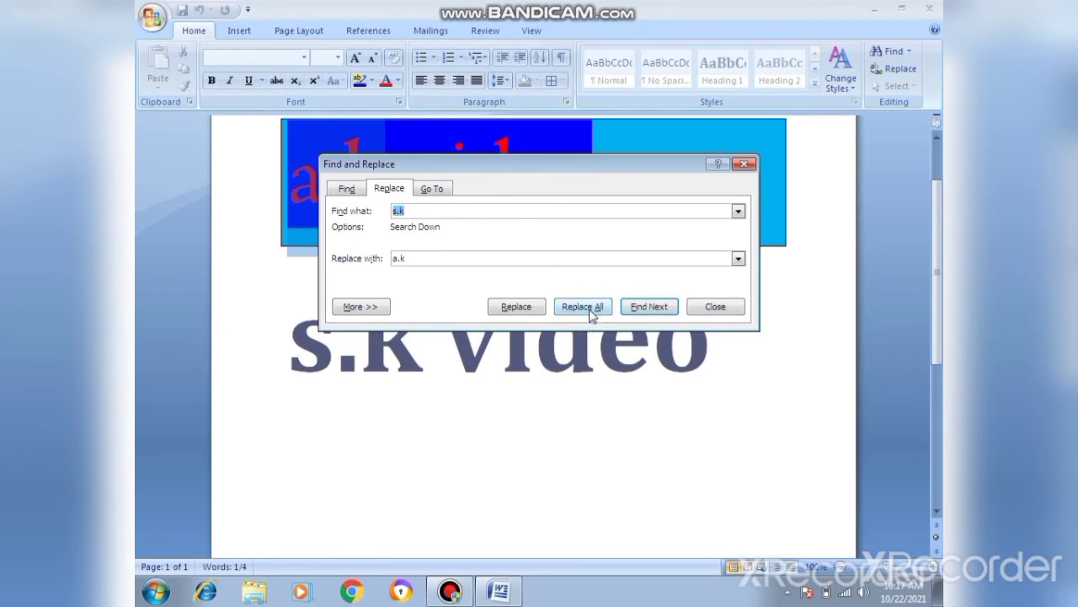
Replace all remaining 's.k' with 'a.k' and close Find and Replace.
left_click(578, 308)
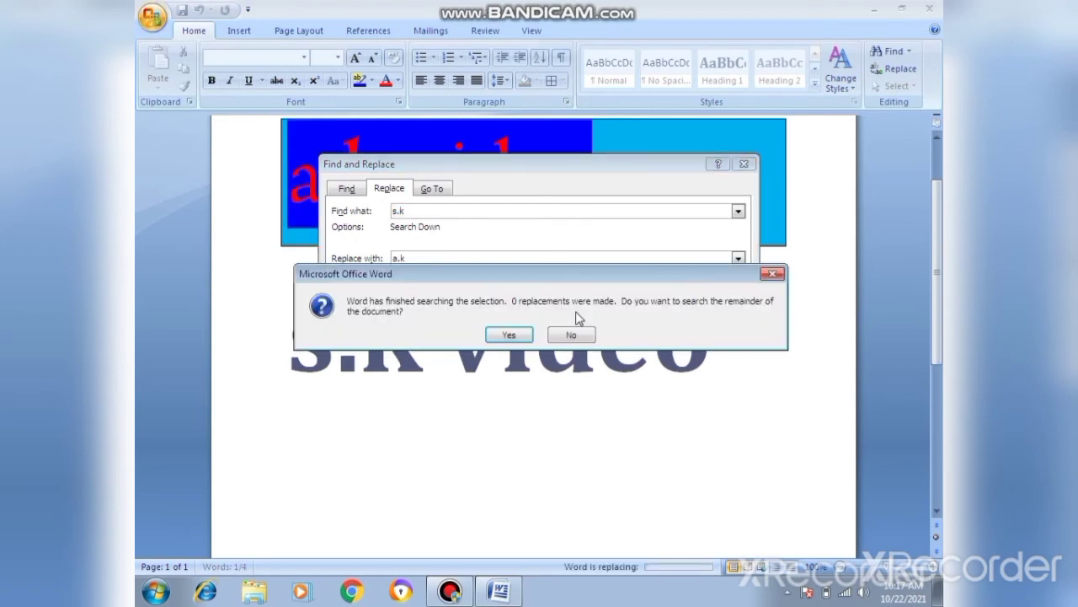
left_click(521, 337)
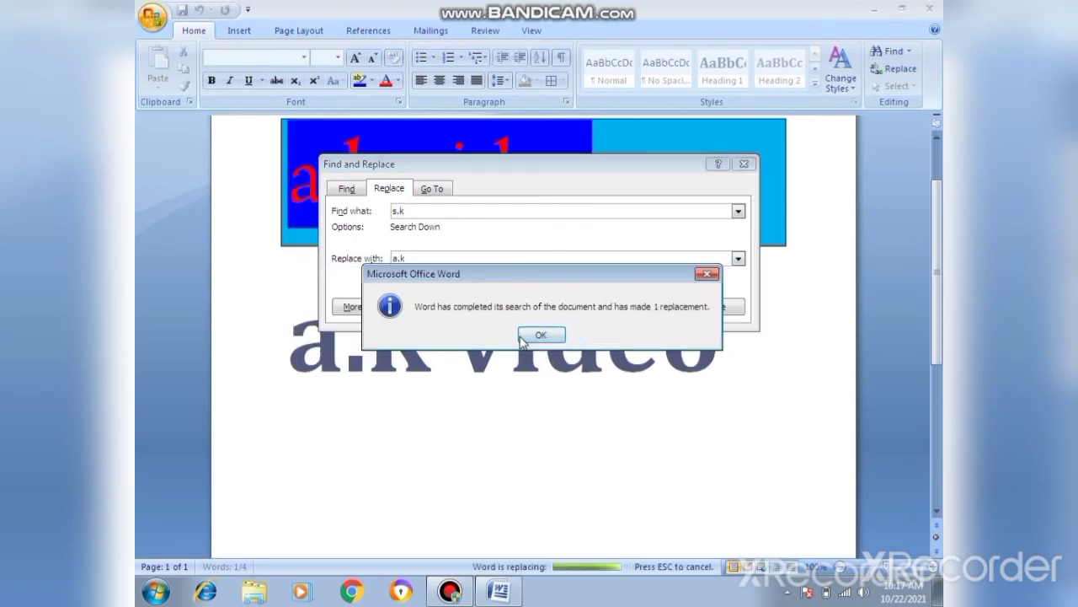
left_click(554, 334)
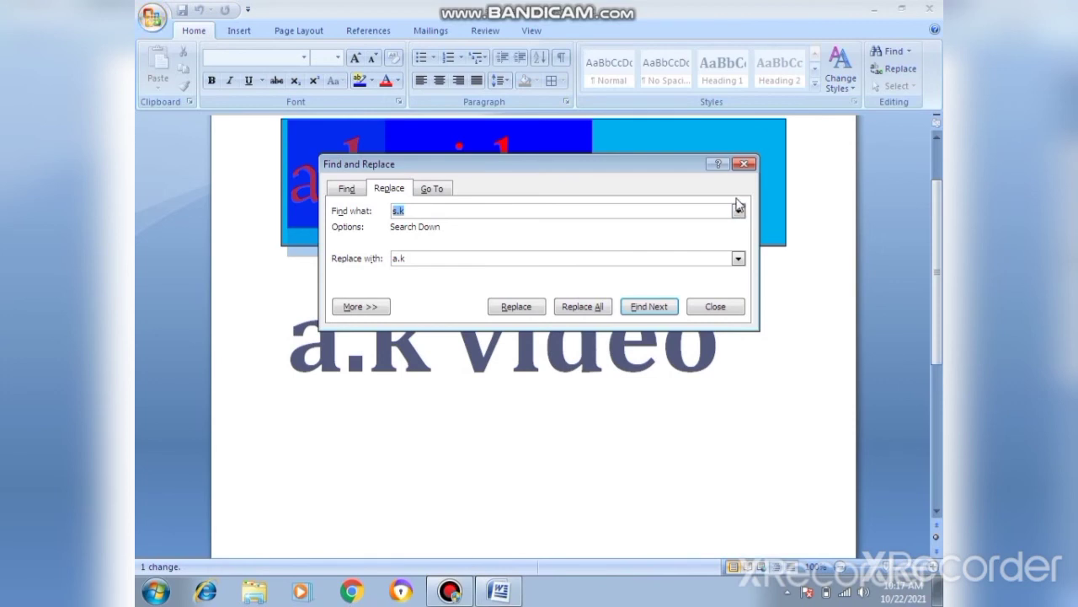
left_click(745, 164)
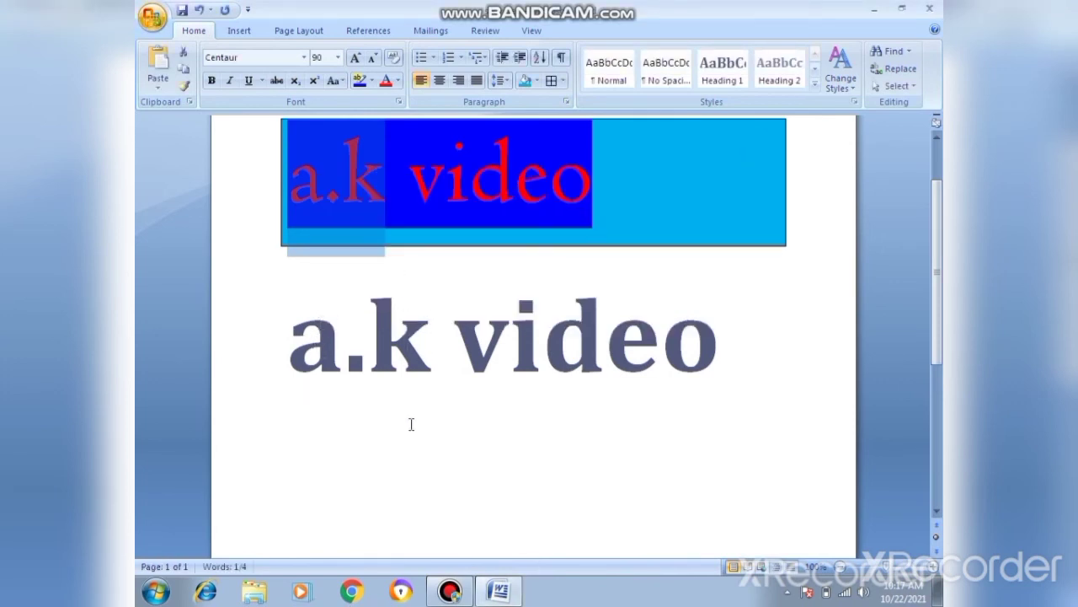
Check the Insert and Home ribbons, scroll to the top, and choose New from the Office menu.
left_click(238, 32)
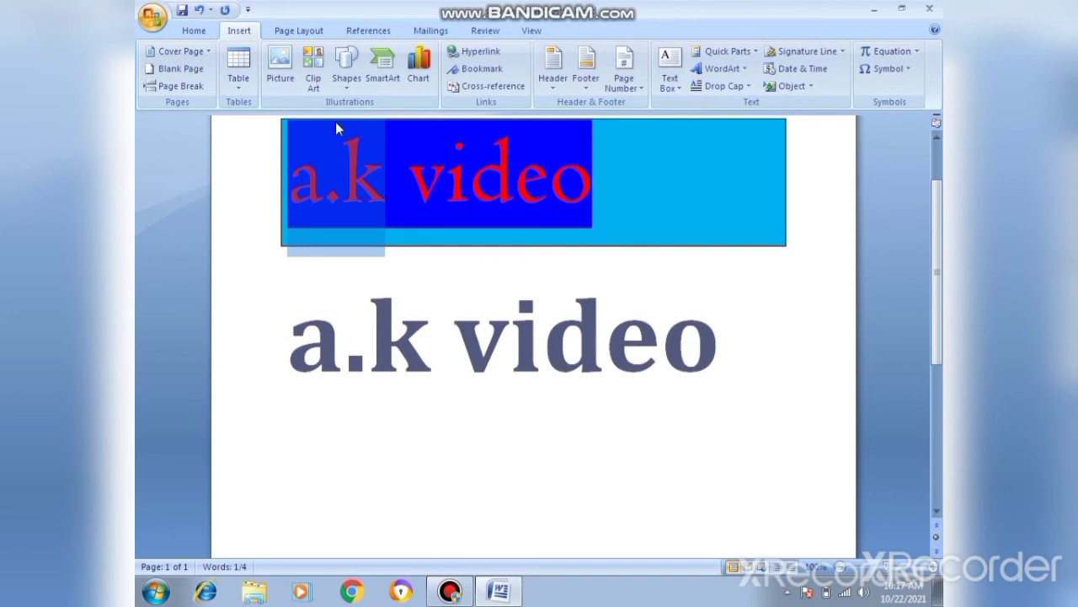
left_click(198, 37)
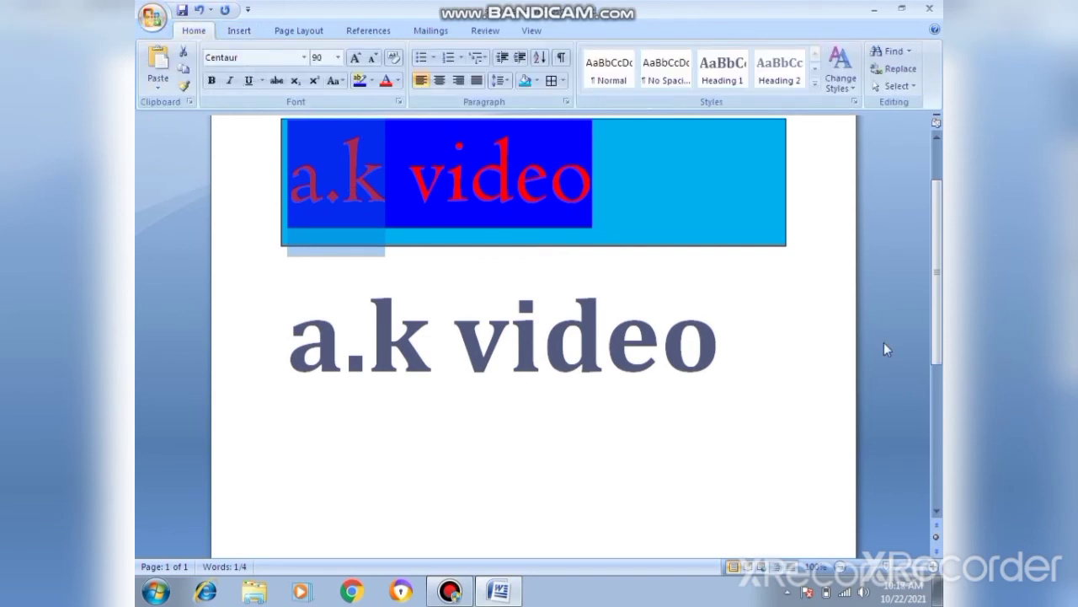
scroll(919, 292, "up", 2)
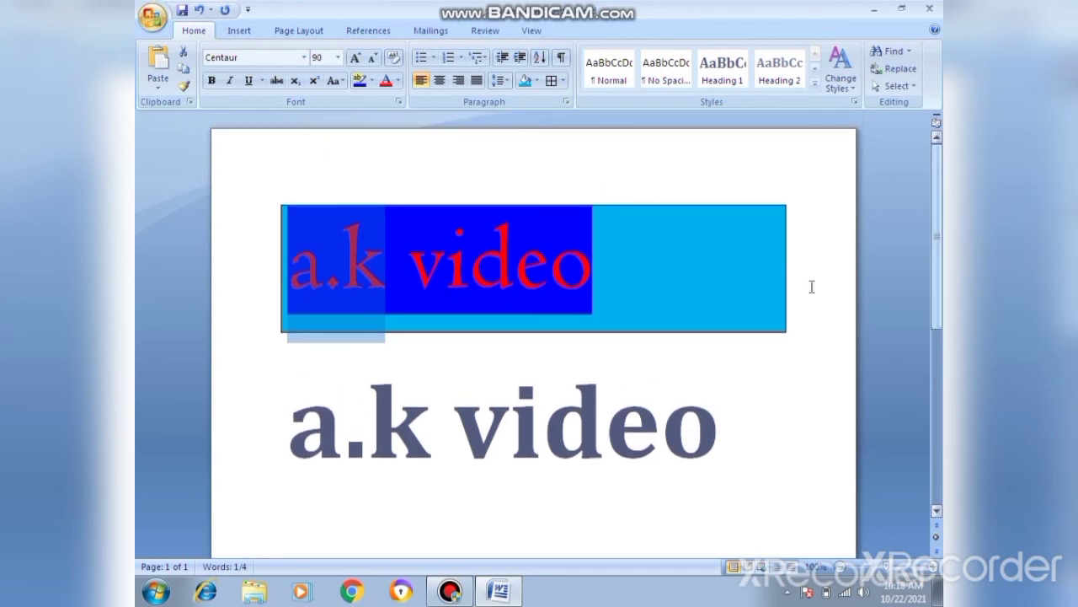
left_click(152, 17)
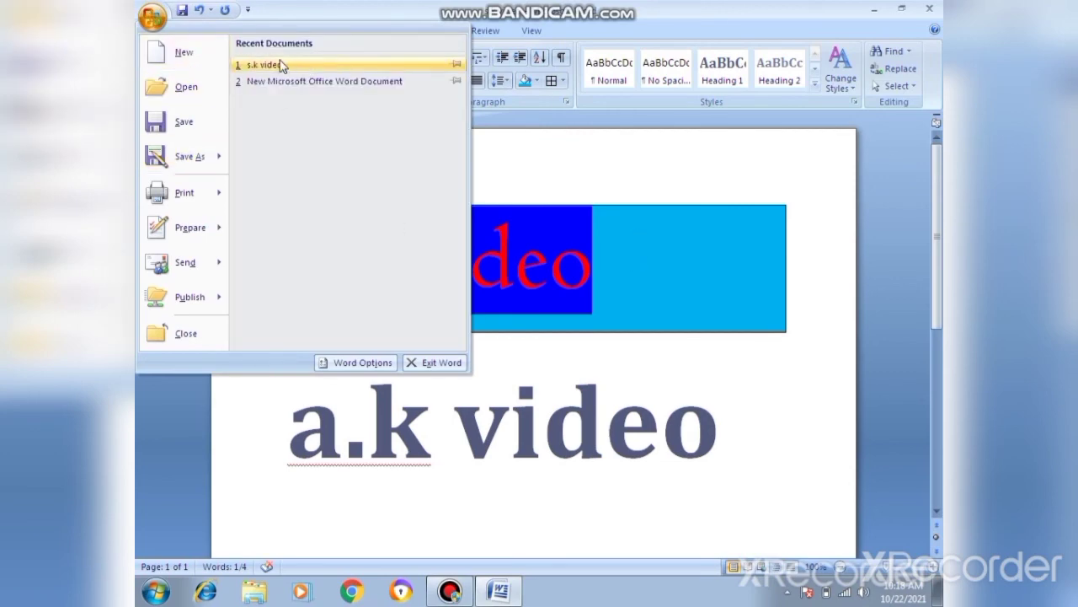
left_click(206, 51)
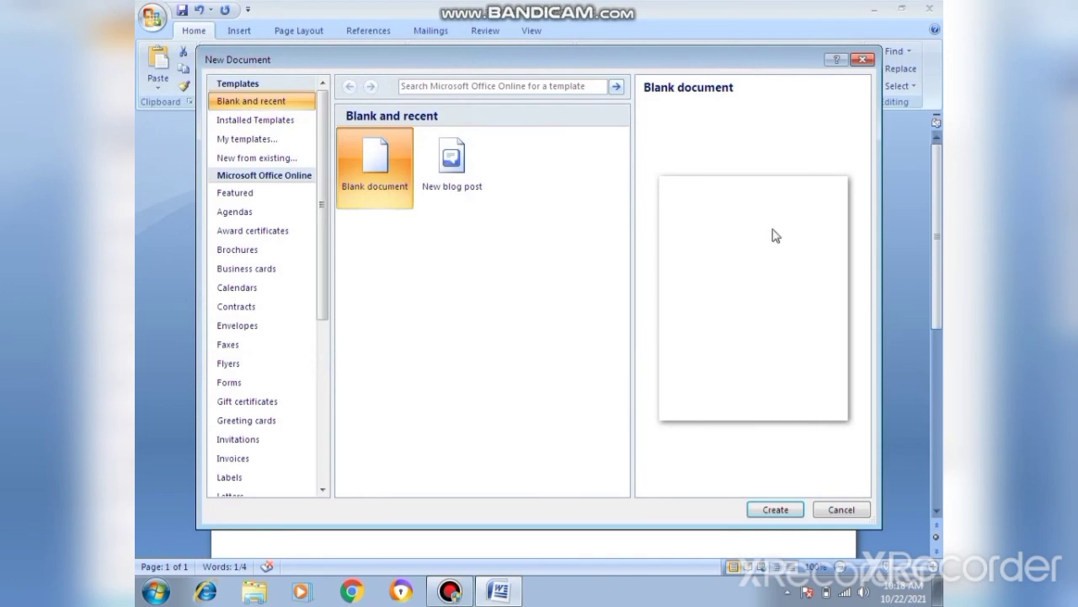
Create a blank Document1 and bring the s.k video document back to the front.
left_click(780, 510)
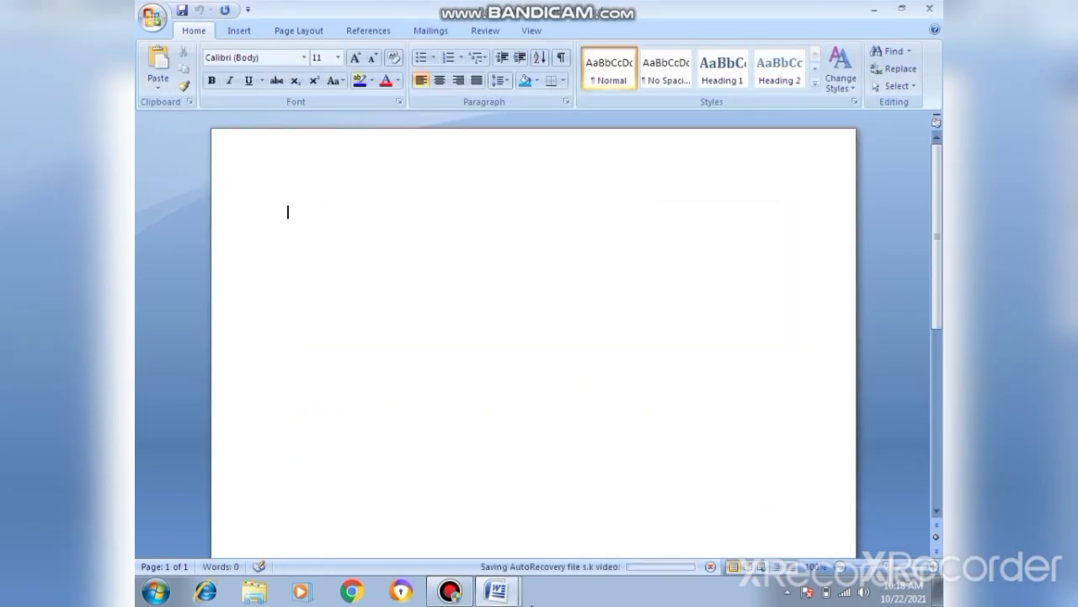
mouse_move(497, 591)
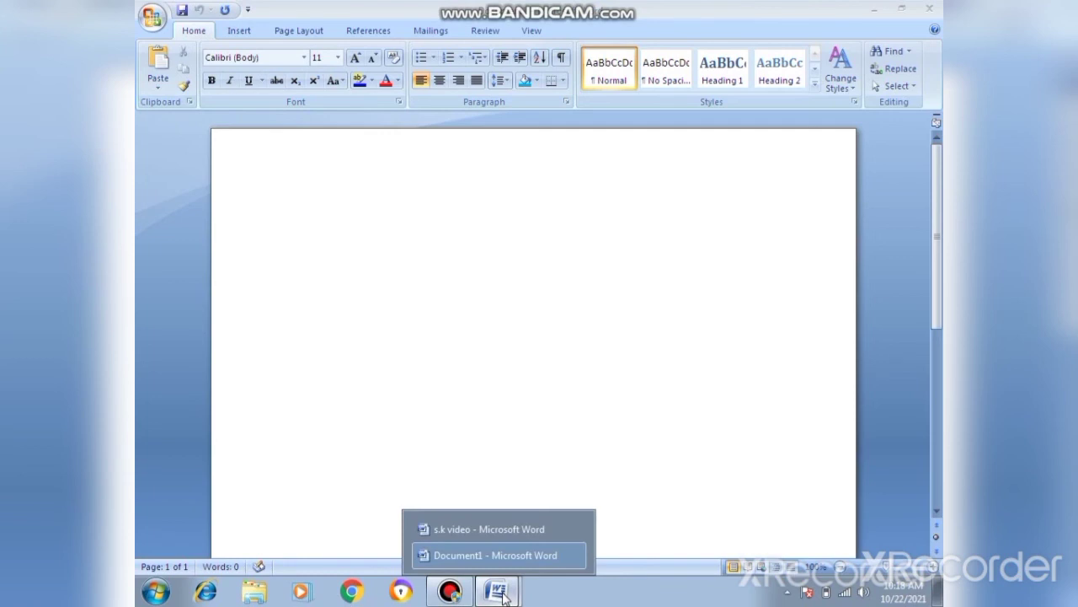
left_click(507, 531)
Bring up the Open dialog and cancel it without opening any file.
left_click(152, 17)
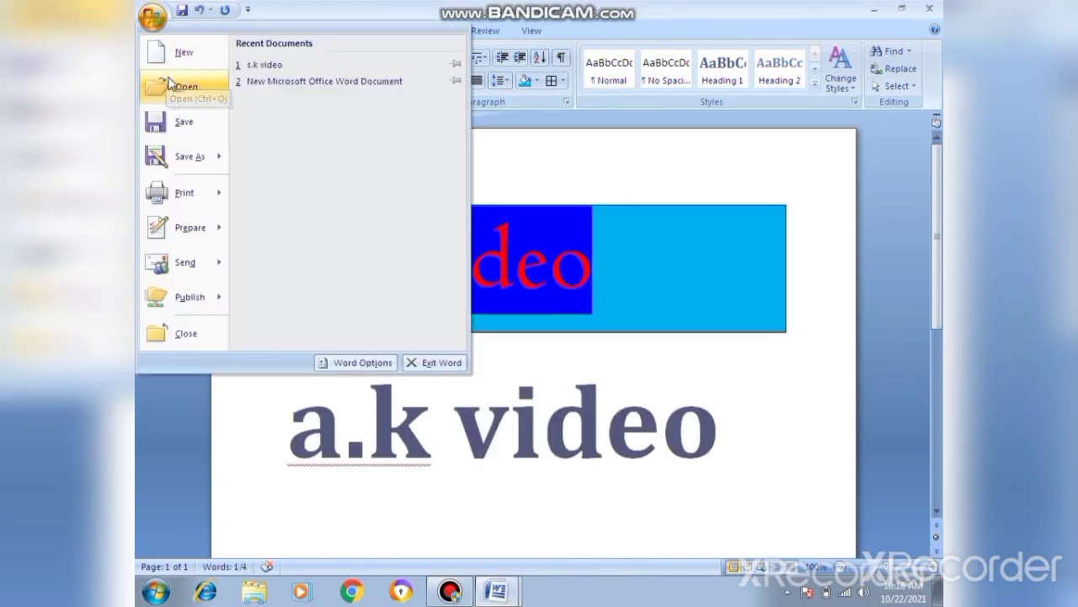
left_click(169, 84)
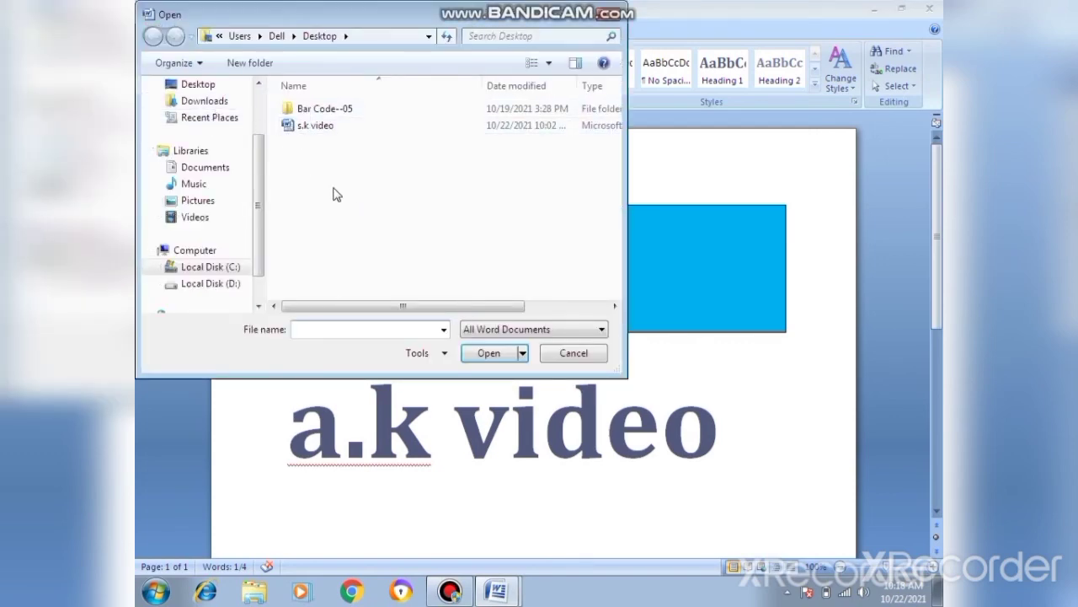
left_click(612, 17)
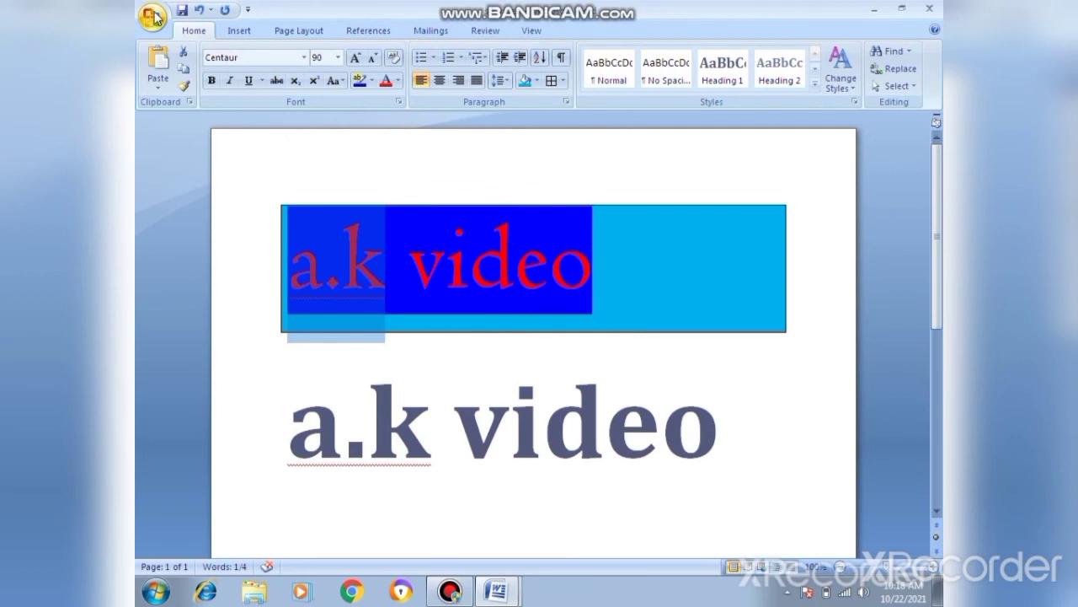
left_click(157, 17)
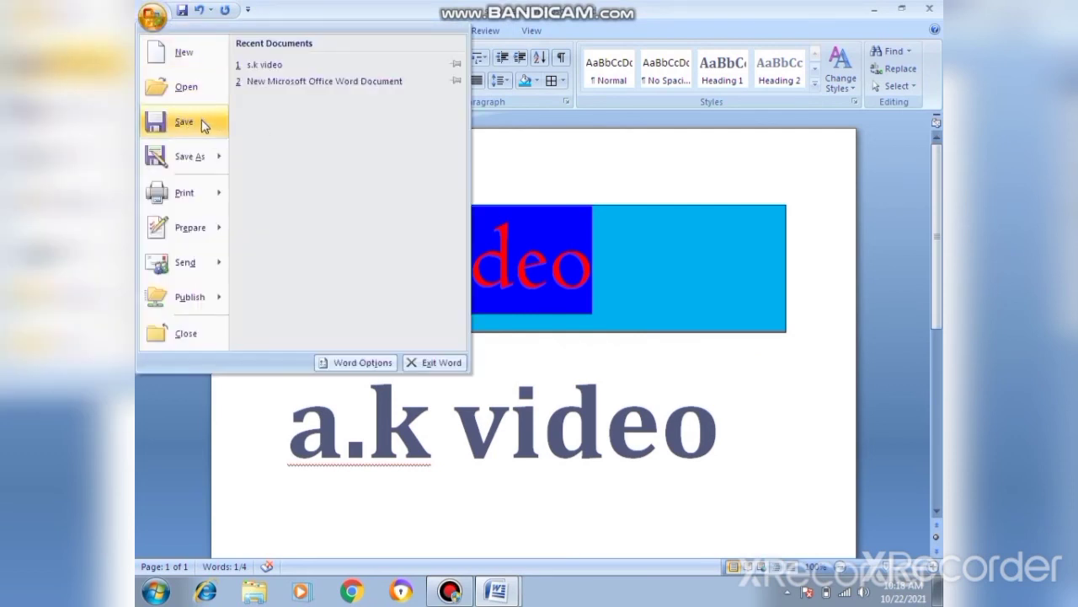
Save the document to the Desktop as 's.k video' in Word Document format, then deselect.
mouse_move(206, 157)
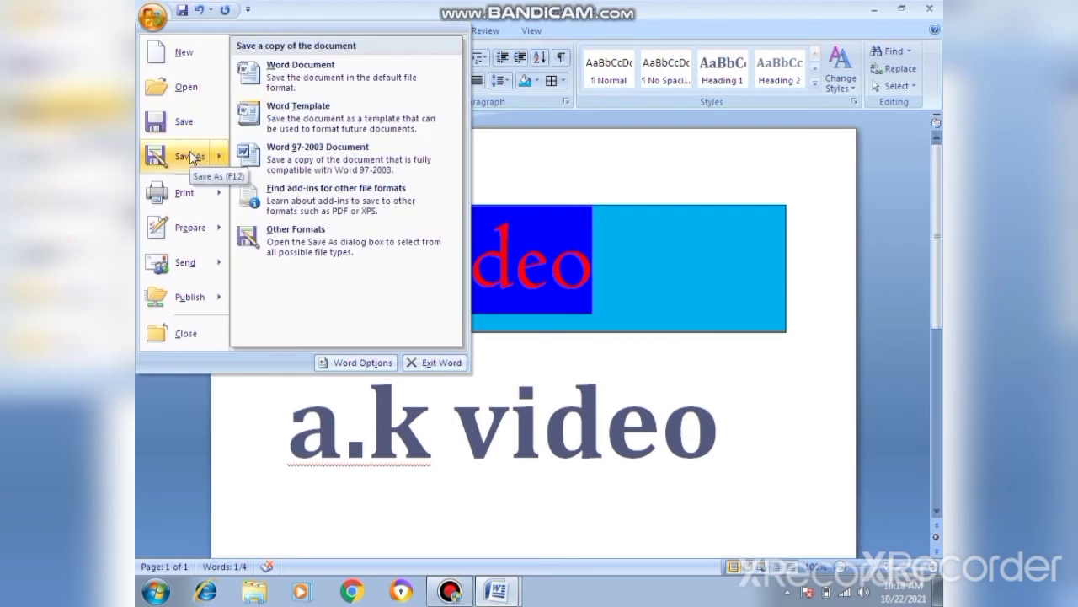
left_click(192, 158)
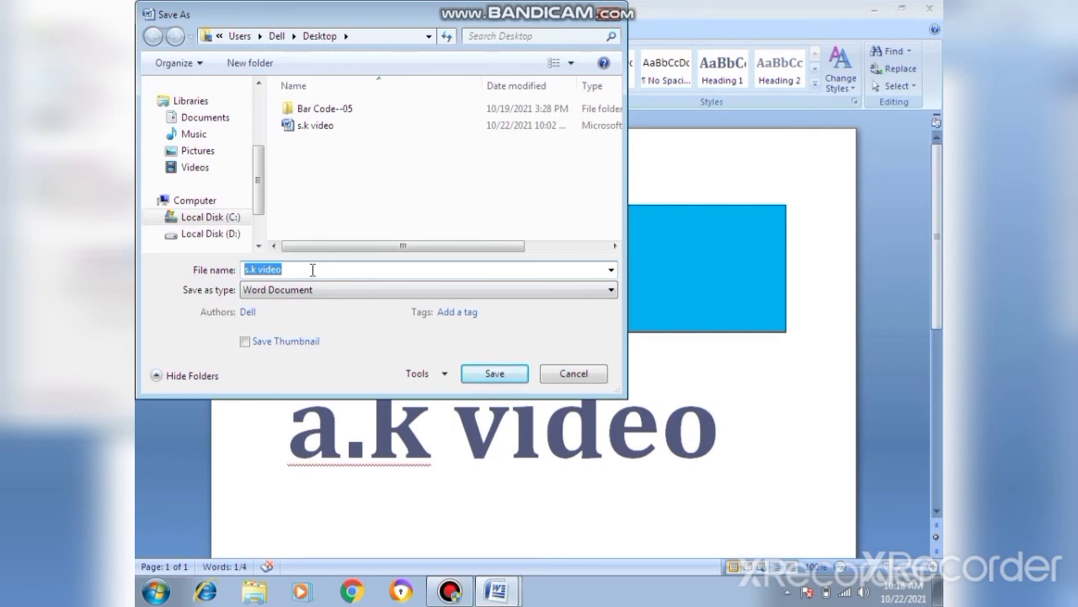
key("Return")
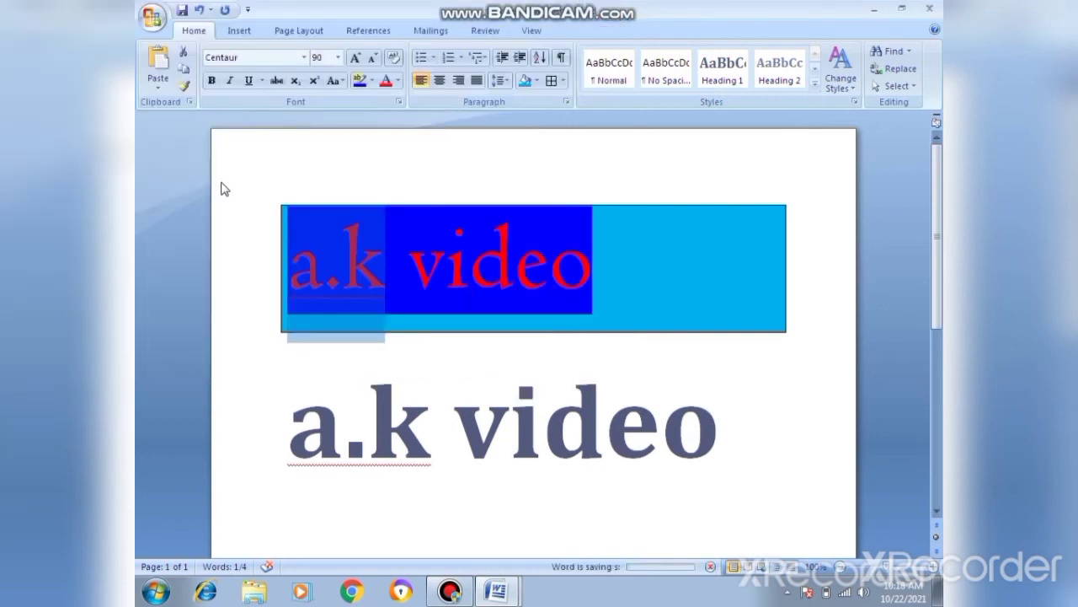
key("End")
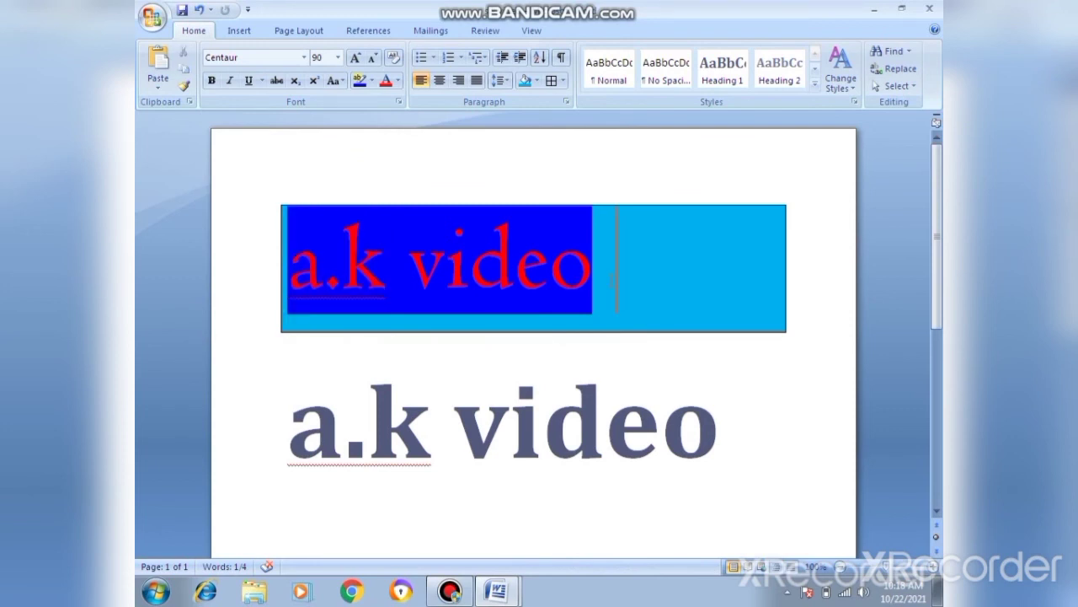
Browse the Office menu's Save As, Print, Send, Prepare and Publish submenus, then show Print Preview.
left_click(145, 14)
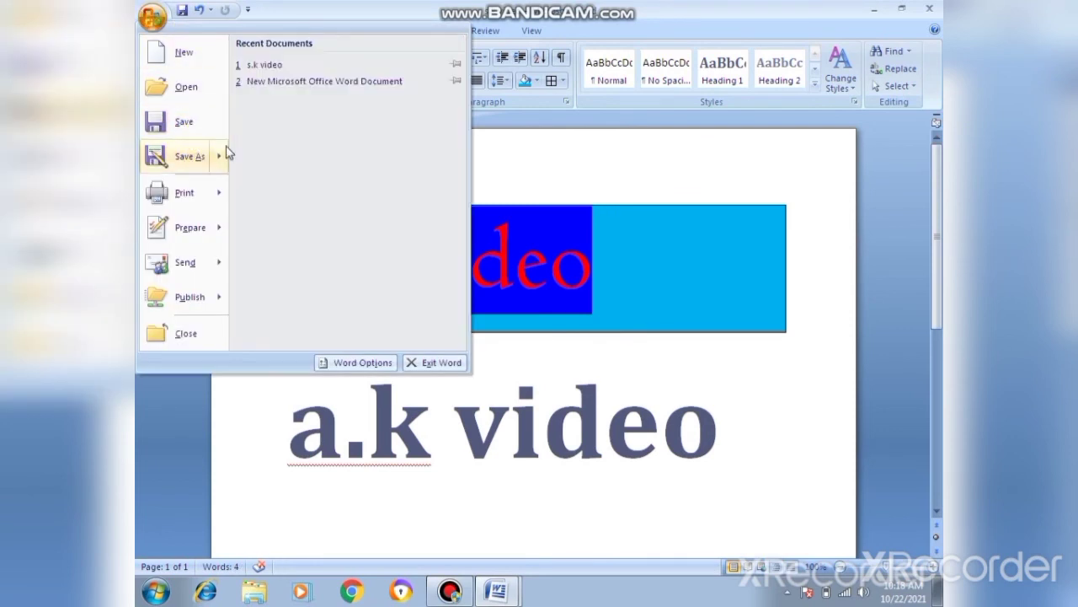
mouse_move(216, 154)
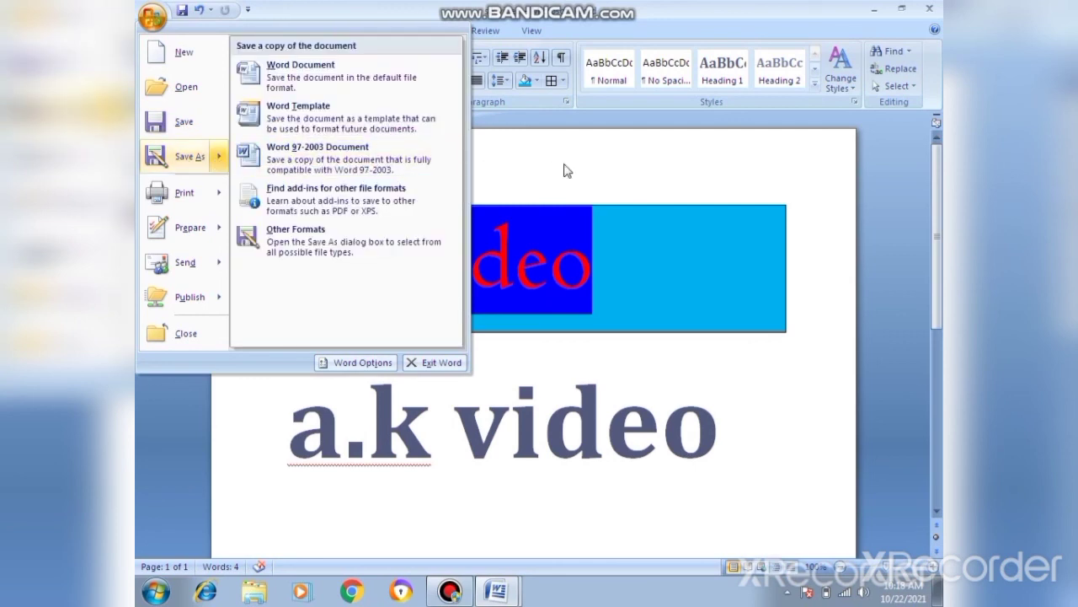
mouse_move(196, 199)
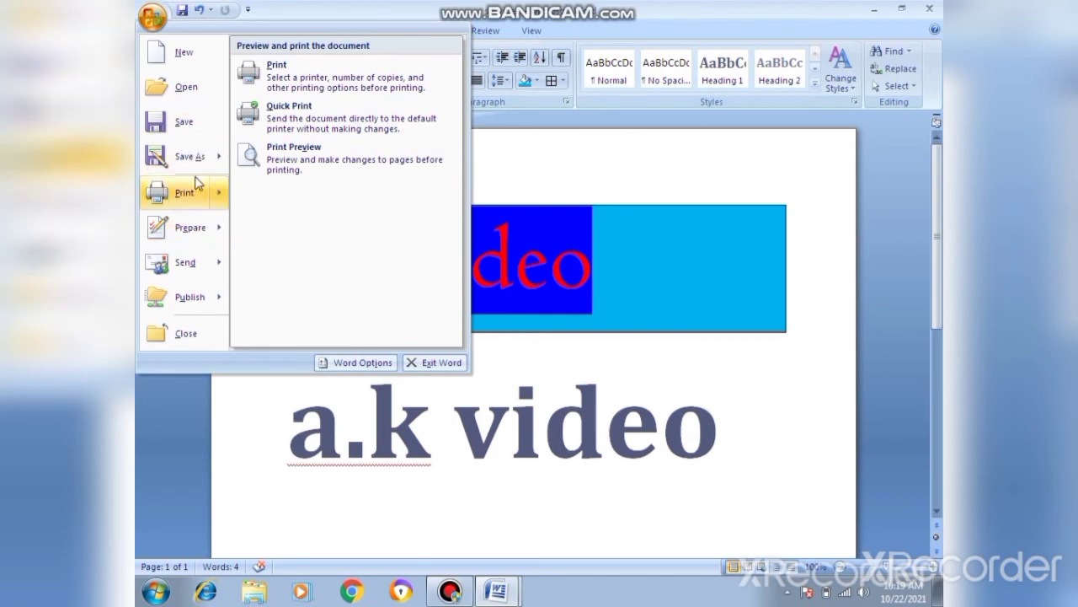
mouse_move(216, 267)
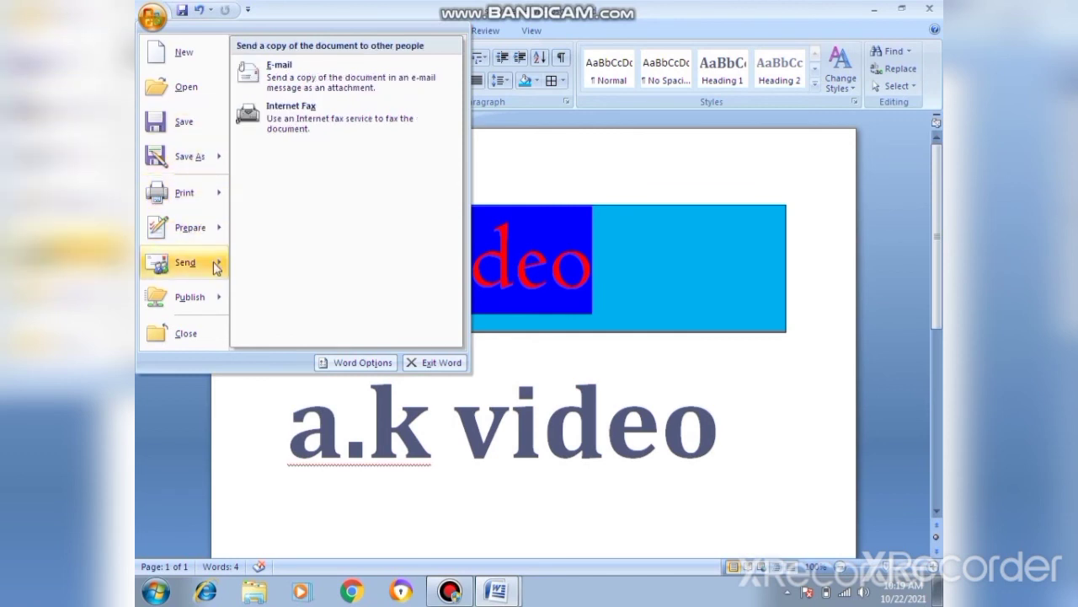
mouse_move(222, 226)
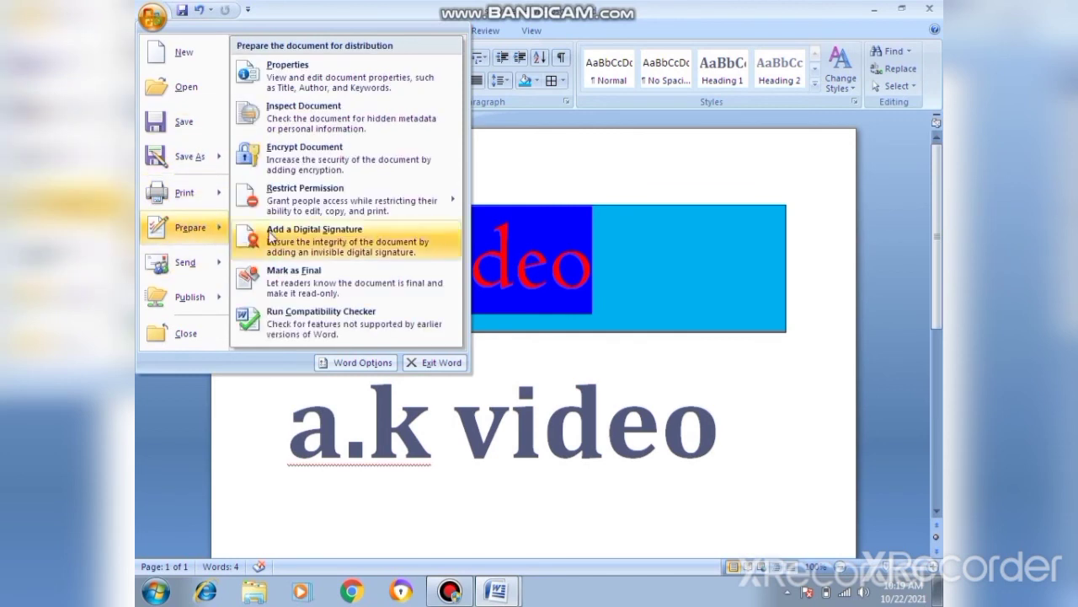
mouse_move(181, 302)
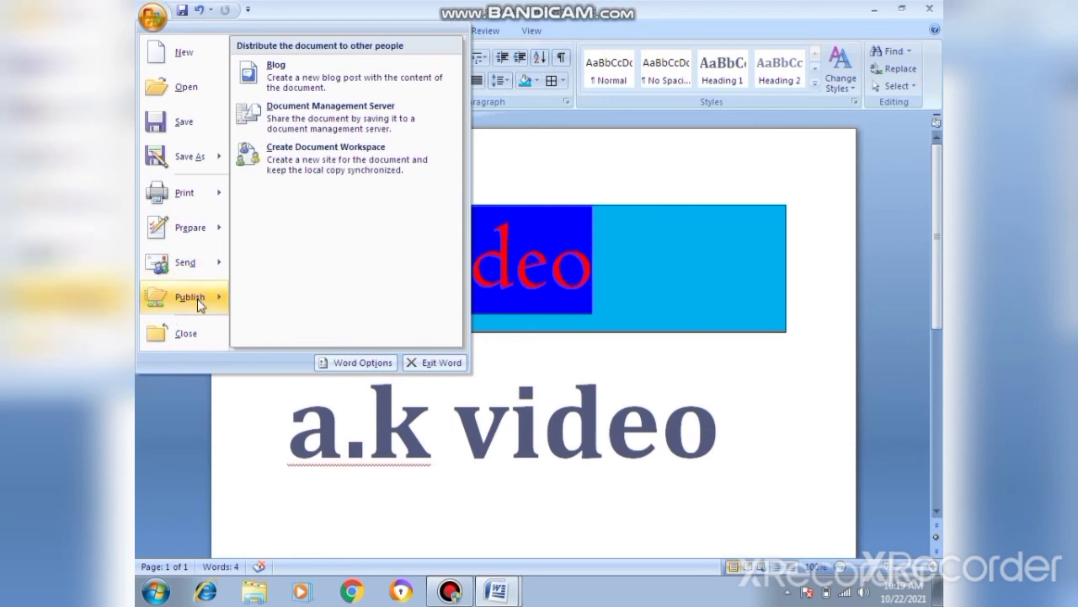
mouse_move(185, 218)
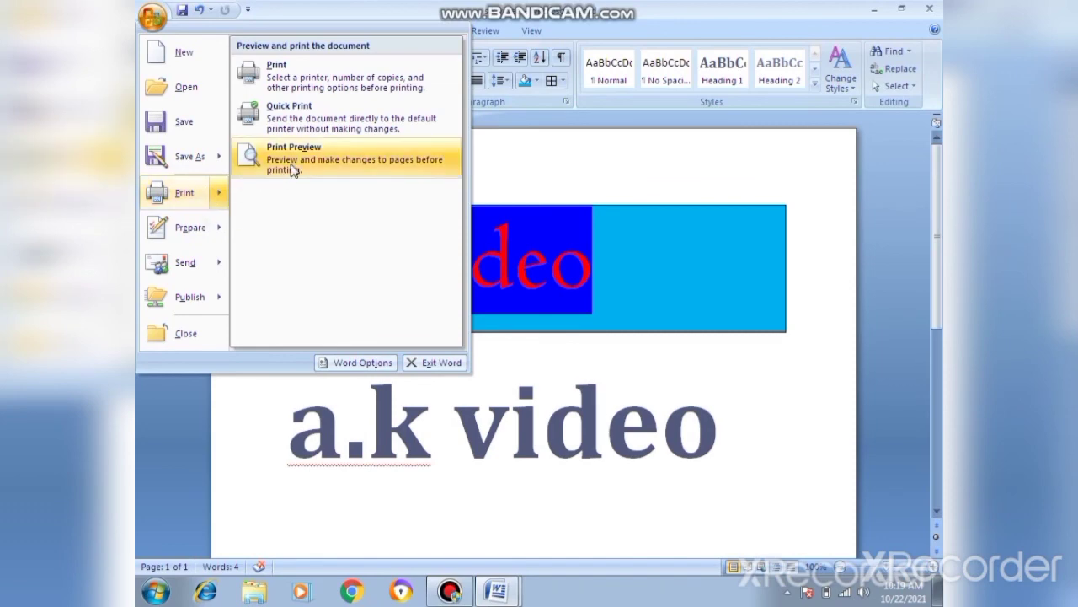
left_click(294, 169)
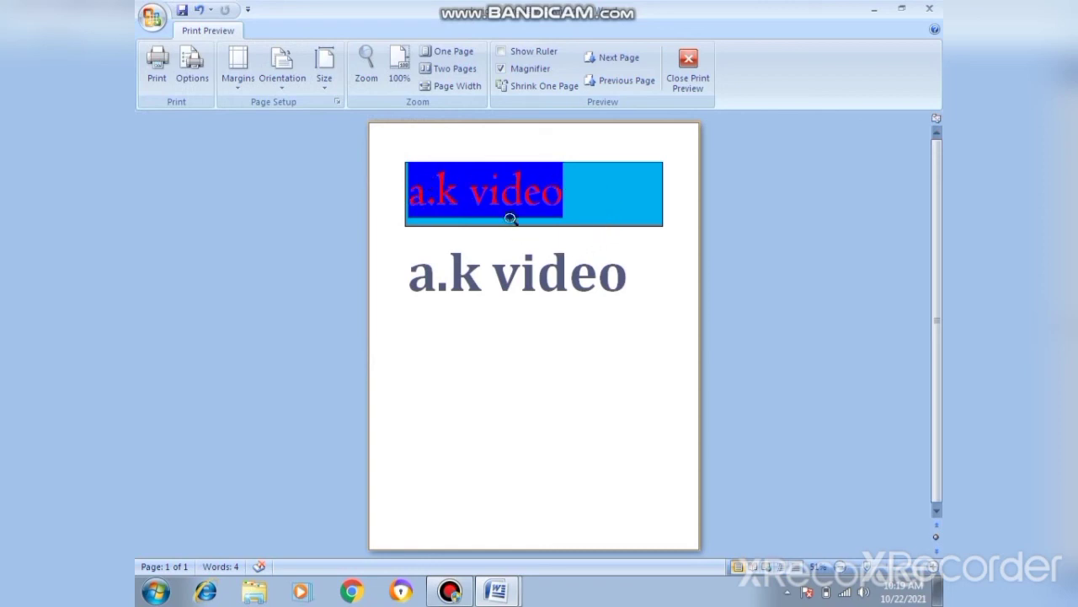
Zoom into the previewed page, then close Print Preview back to editing view.
left_click(563, 199)
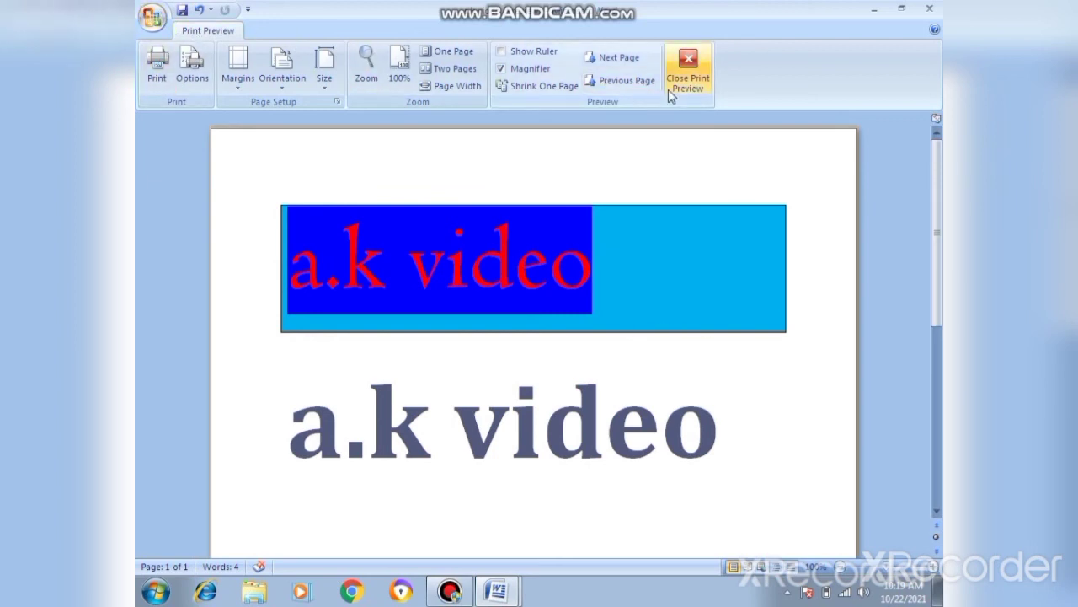
left_click(705, 88)
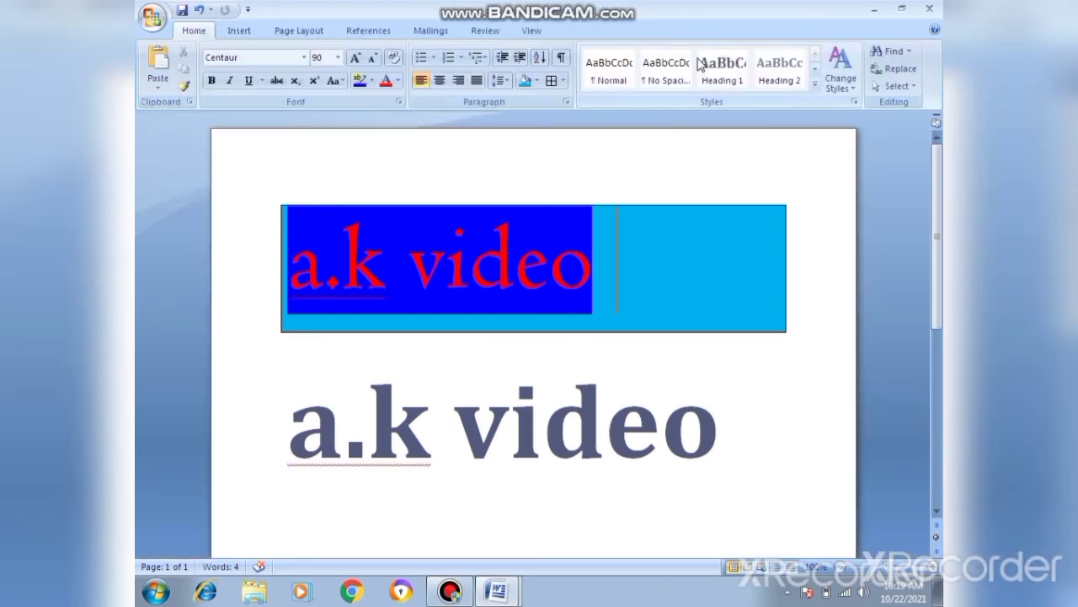
left_click(150, 18)
left_click(621, 278)
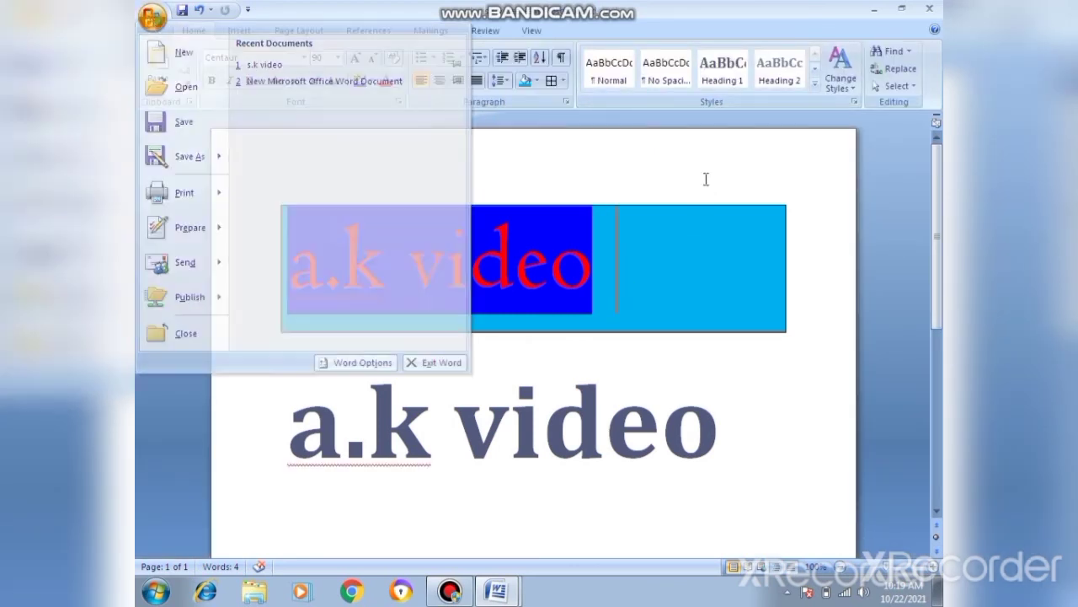